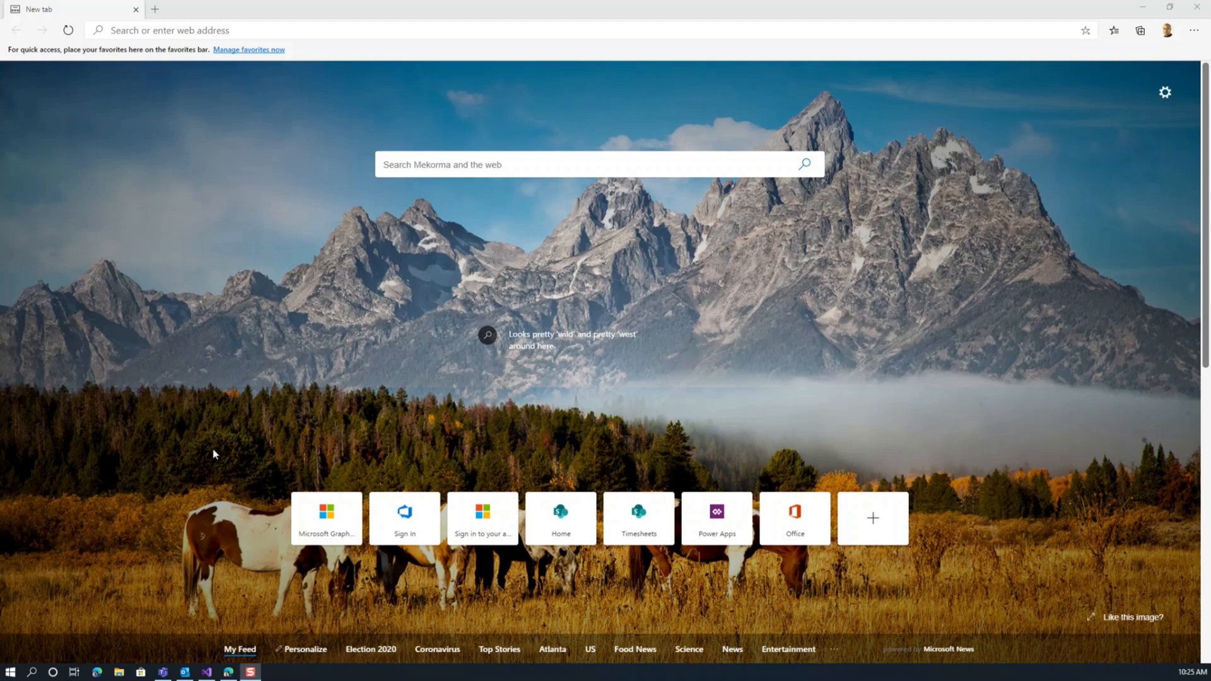
- Open Graph Explorer from the Microsoft Graph developer site and run the "my profile" sample query with the sample account
left_click(304, 531)
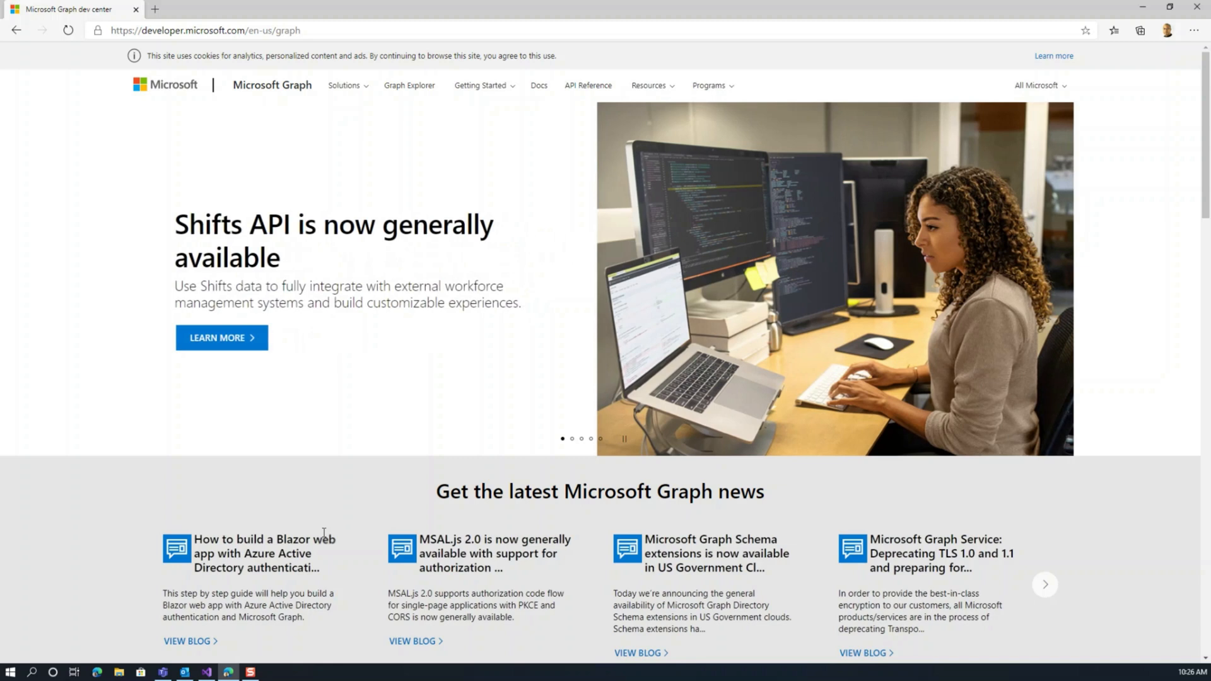
left_click(397, 87)
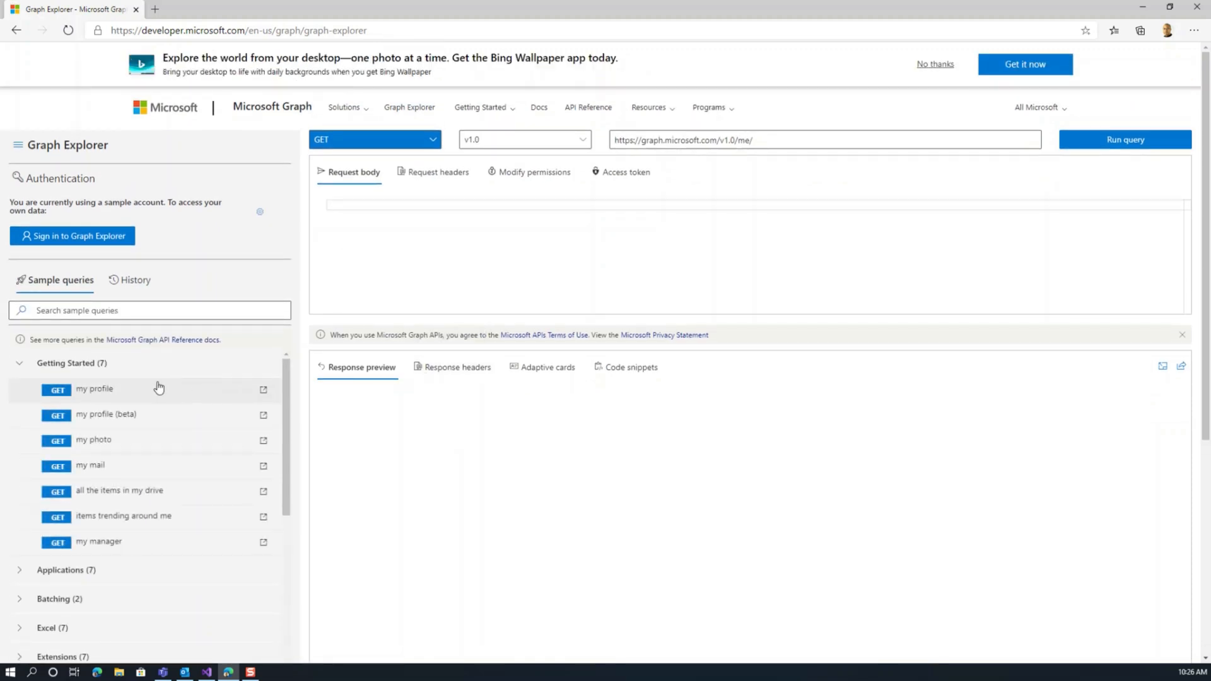
left_click(107, 396)
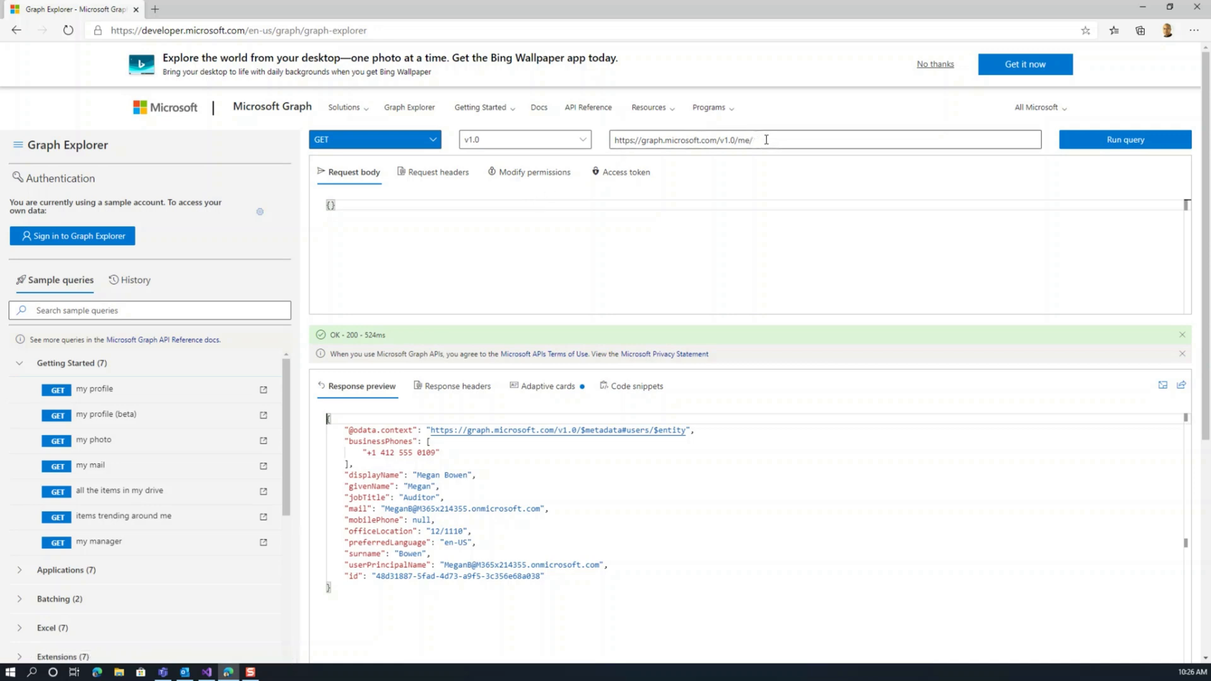
left_click_drag(737, 140, 749, 141)
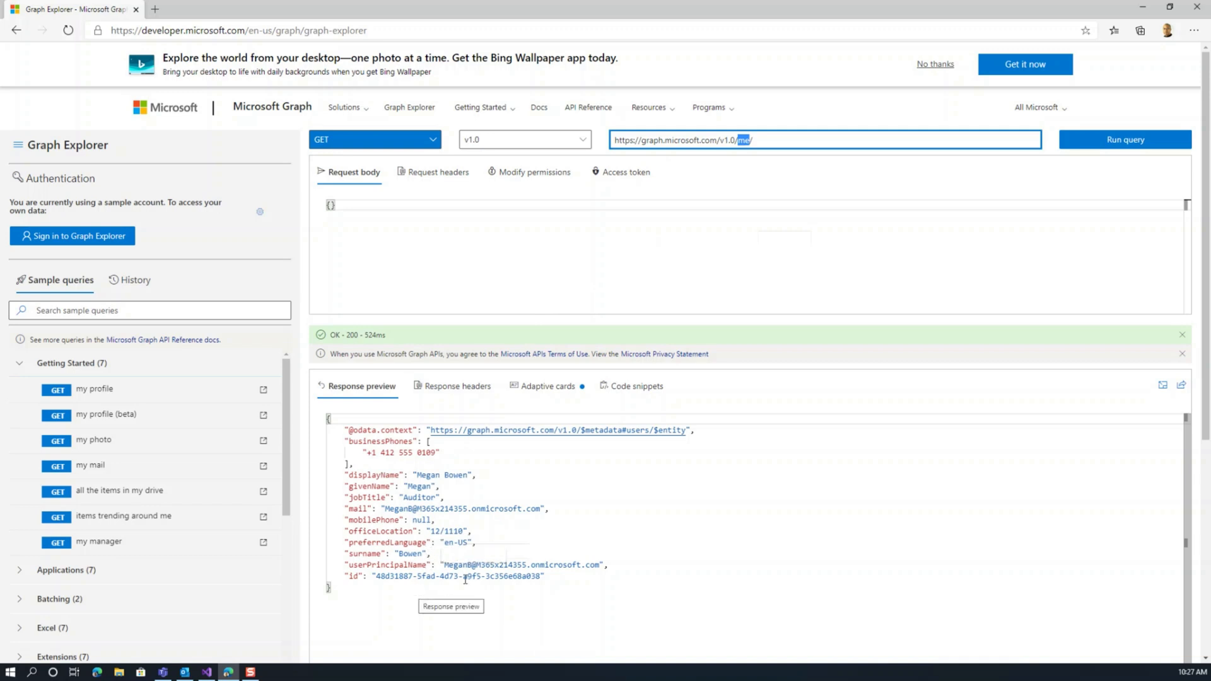
left_click(1116, 148)
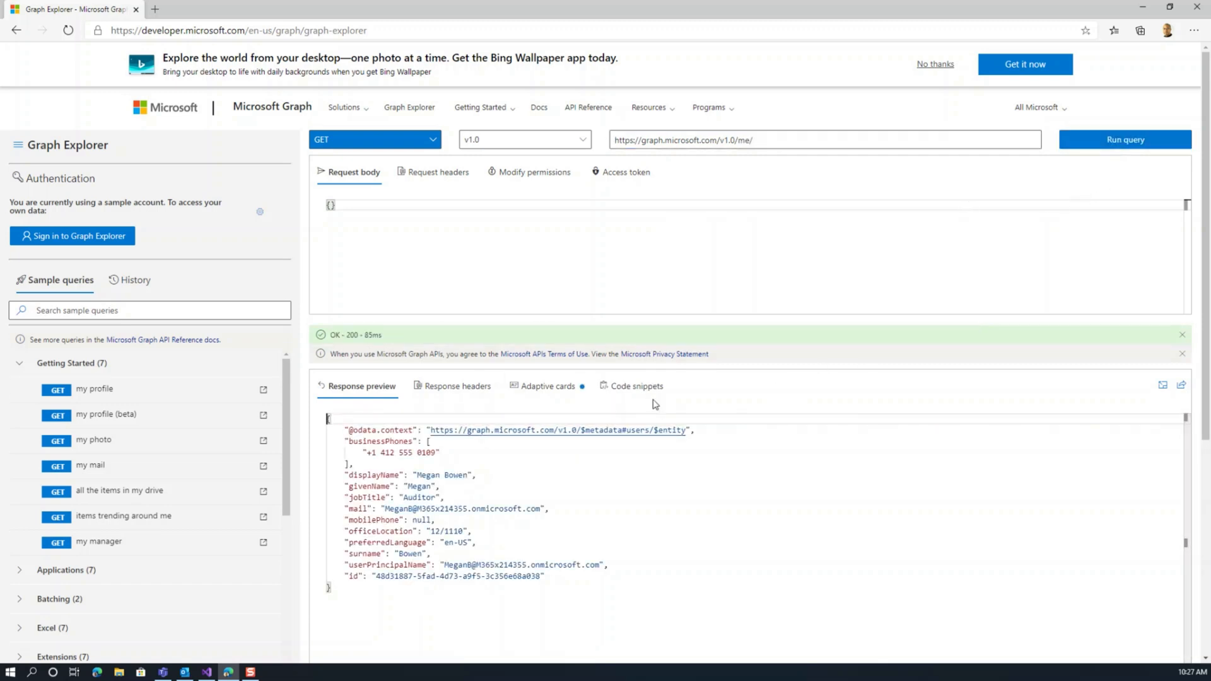
- Sign in to Graph Explorer with the work account and rerun the v1.0/me query
left_click(76, 236)
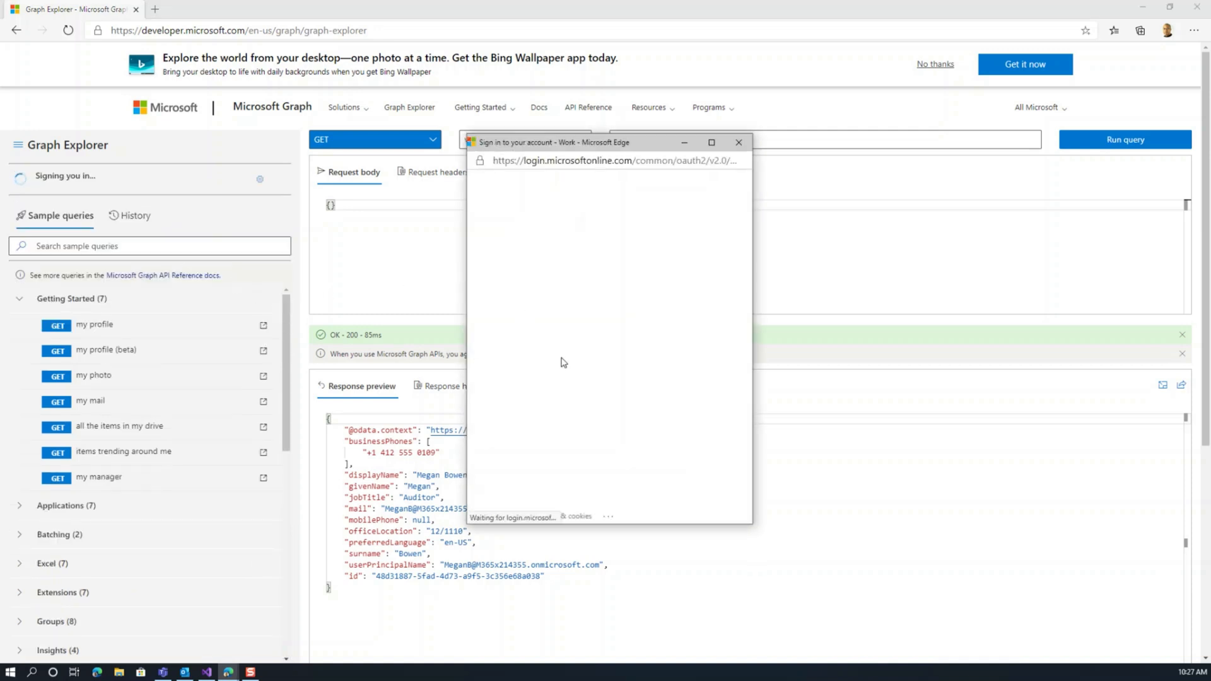
left_click(665, 305)
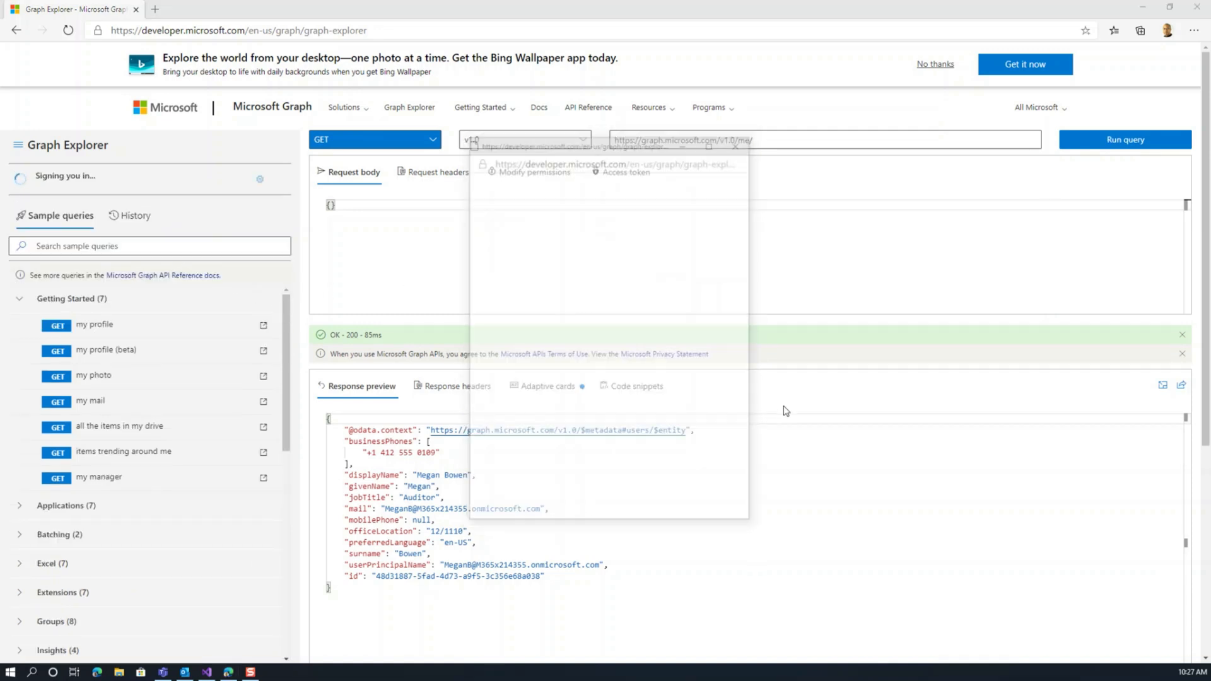
left_click(1110, 145)
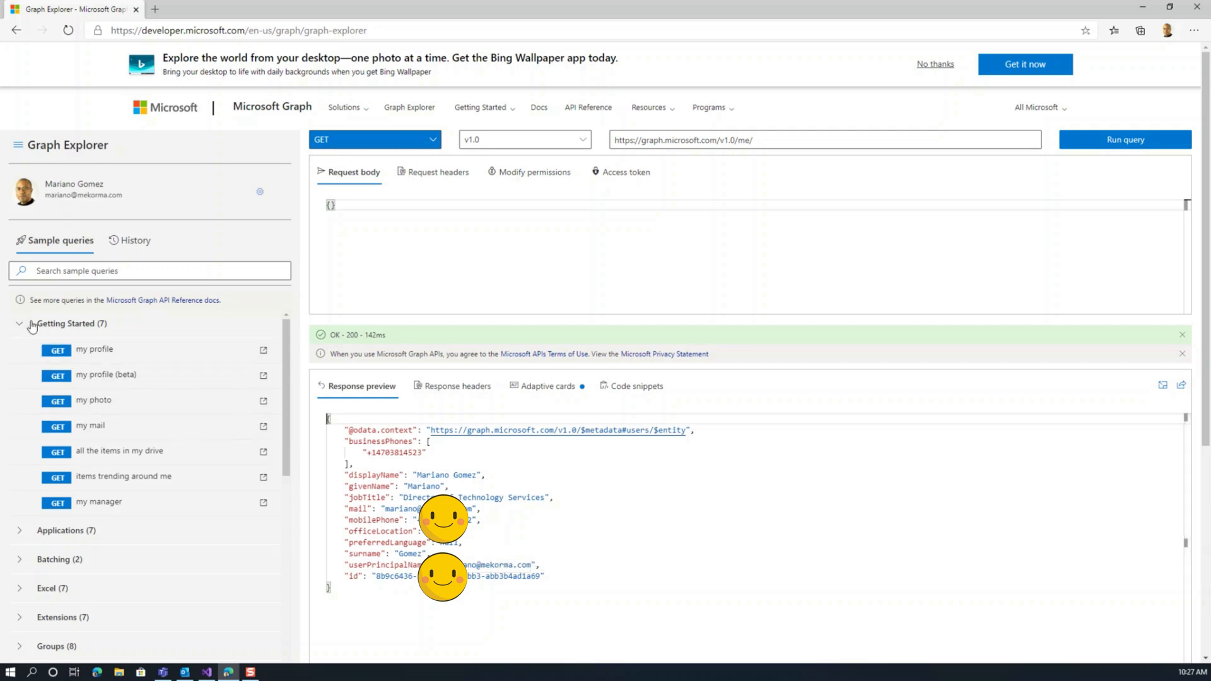
- Open the Microsoft Graph API reference and examine the Tab operations under Teamwork in the v1.0 reference
left_click(588, 110)
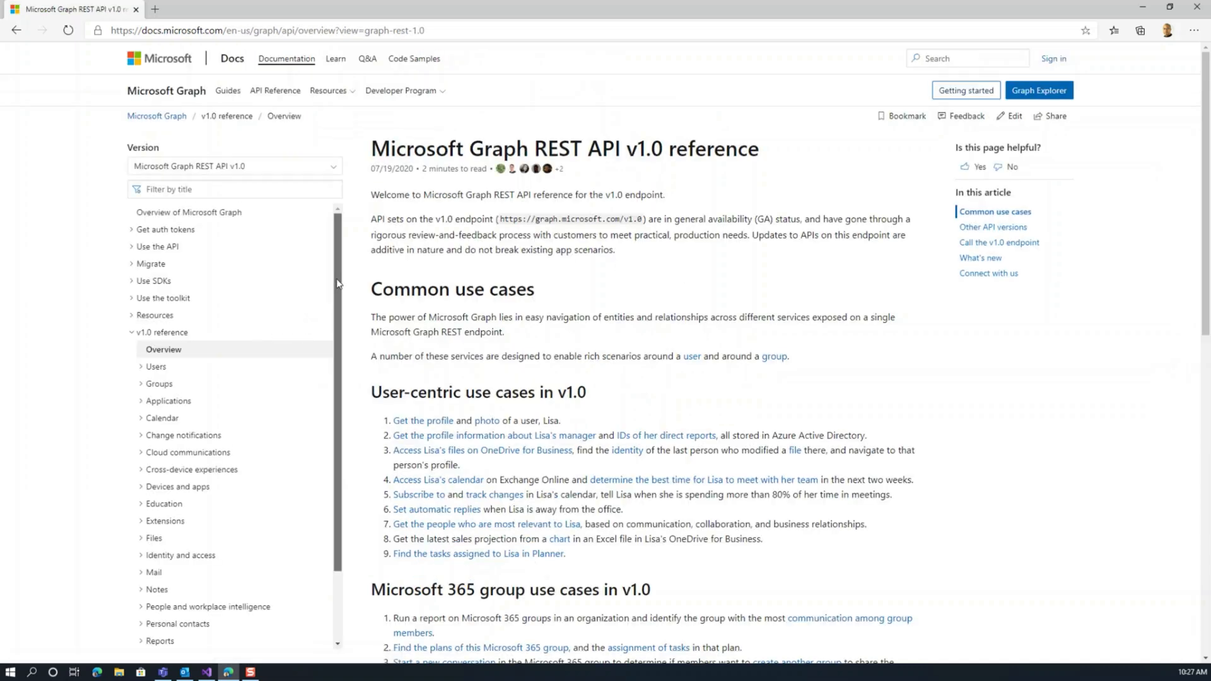
scroll(332, 324, "down", 1)
scroll(332, 323, "down", 1)
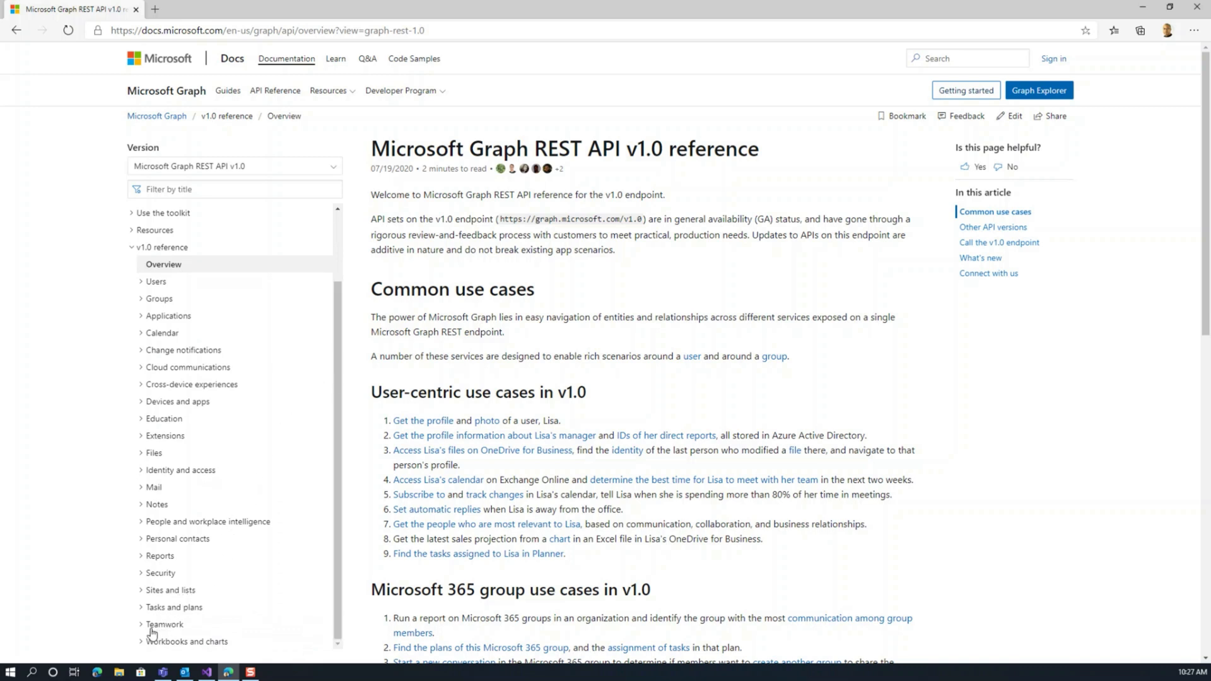
scroll(144, 630, "down", 1)
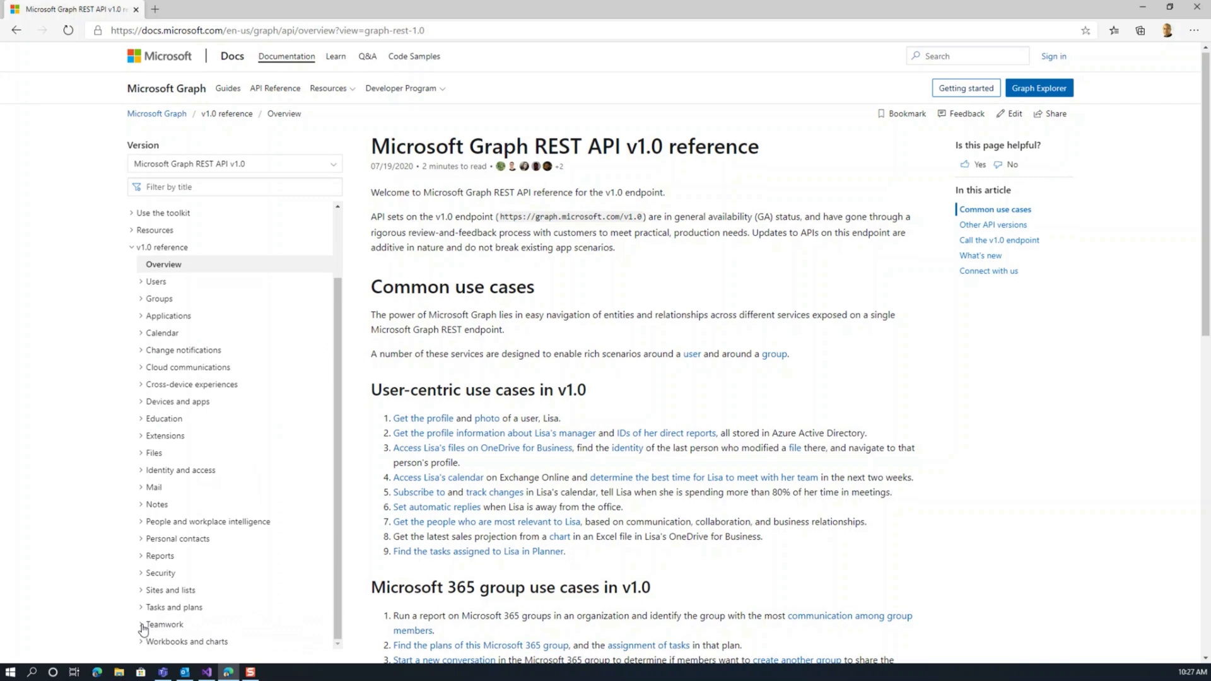
left_click(143, 626)
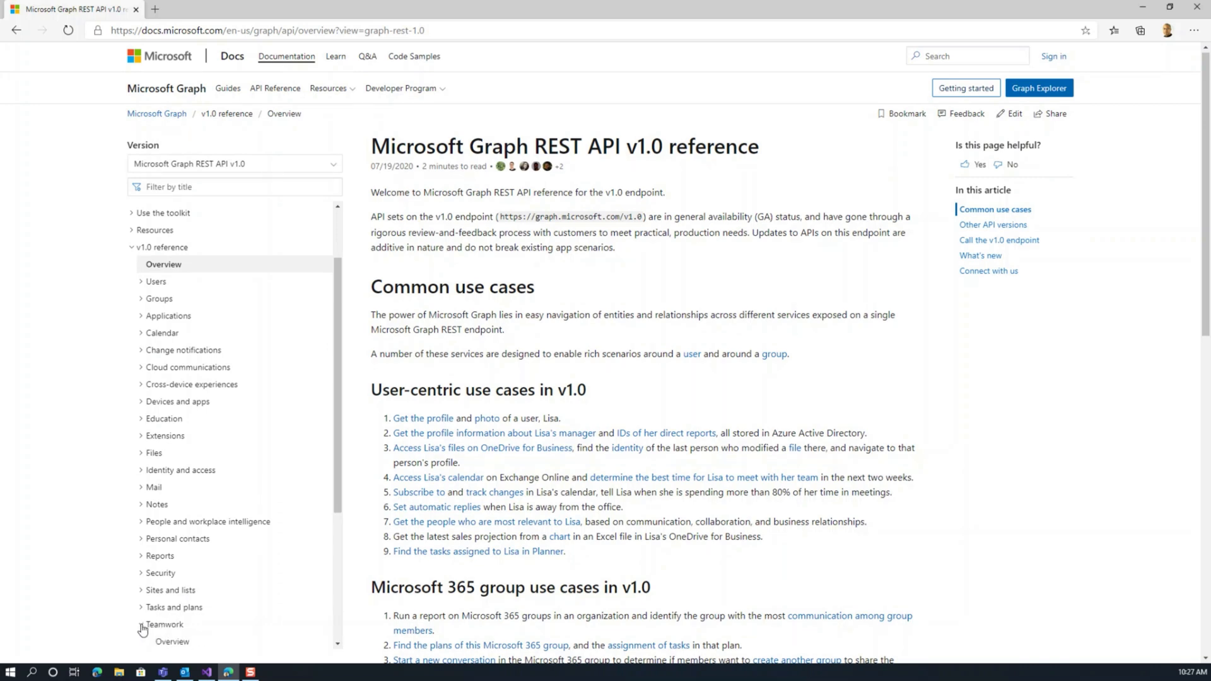
left_click_drag(337, 487, 337, 620)
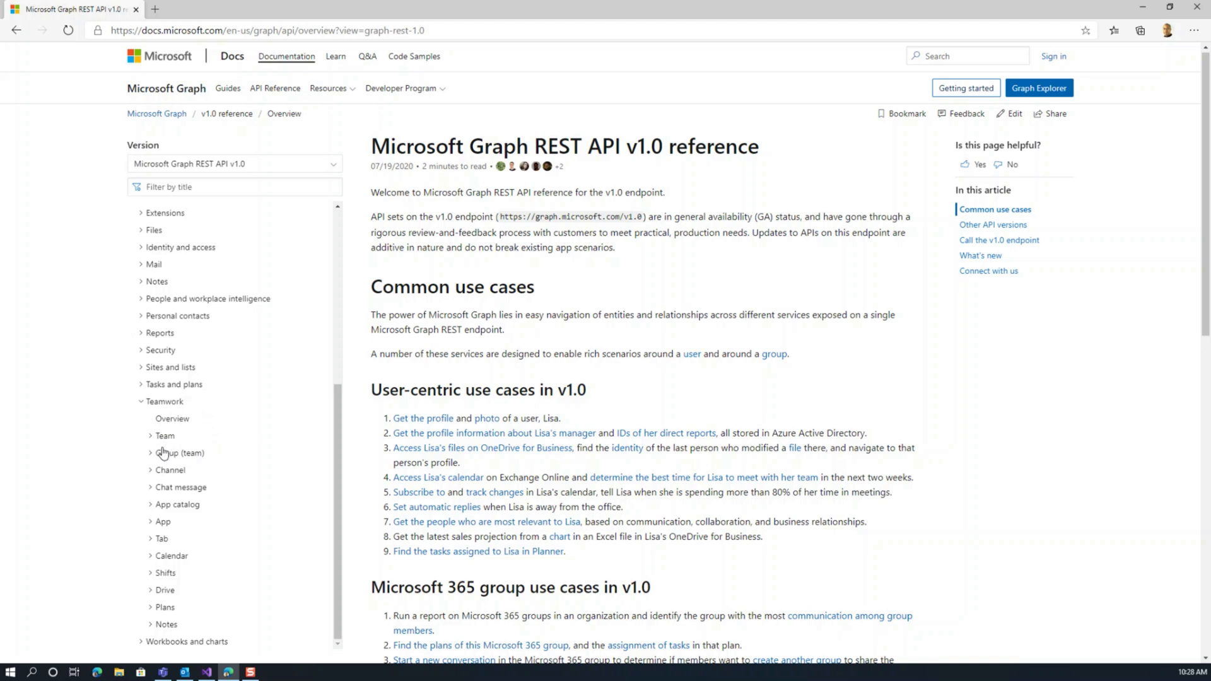
left_click(158, 540)
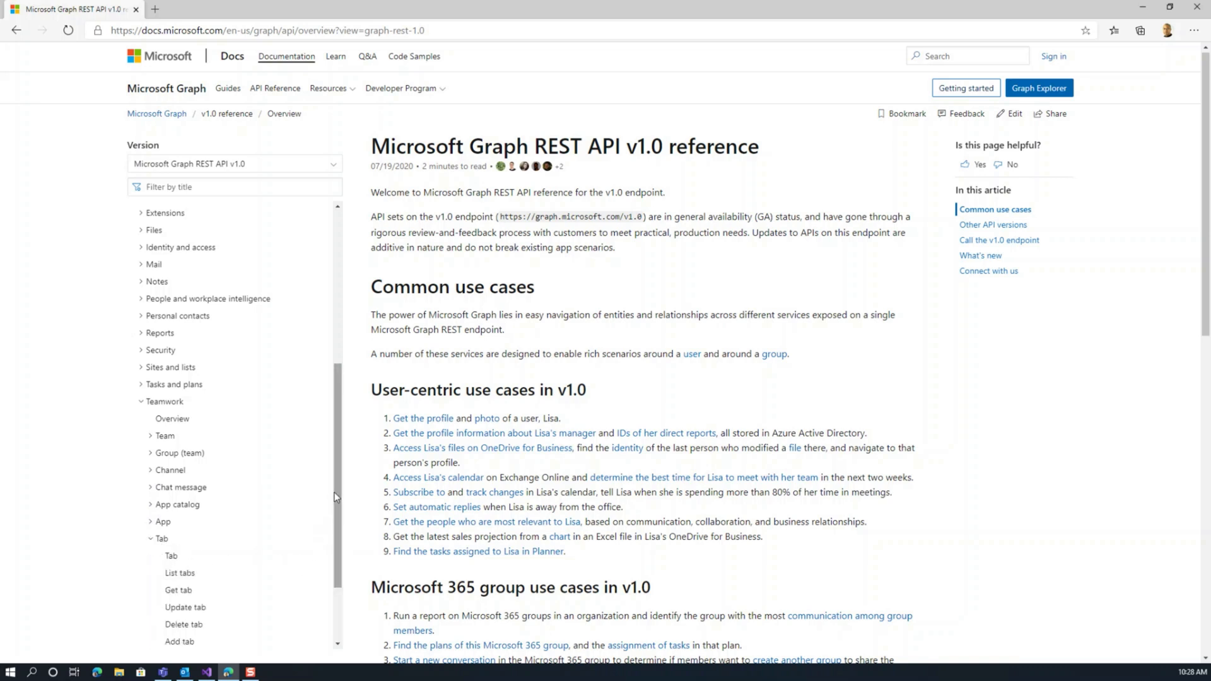
left_click_drag(336, 513, 332, 566)
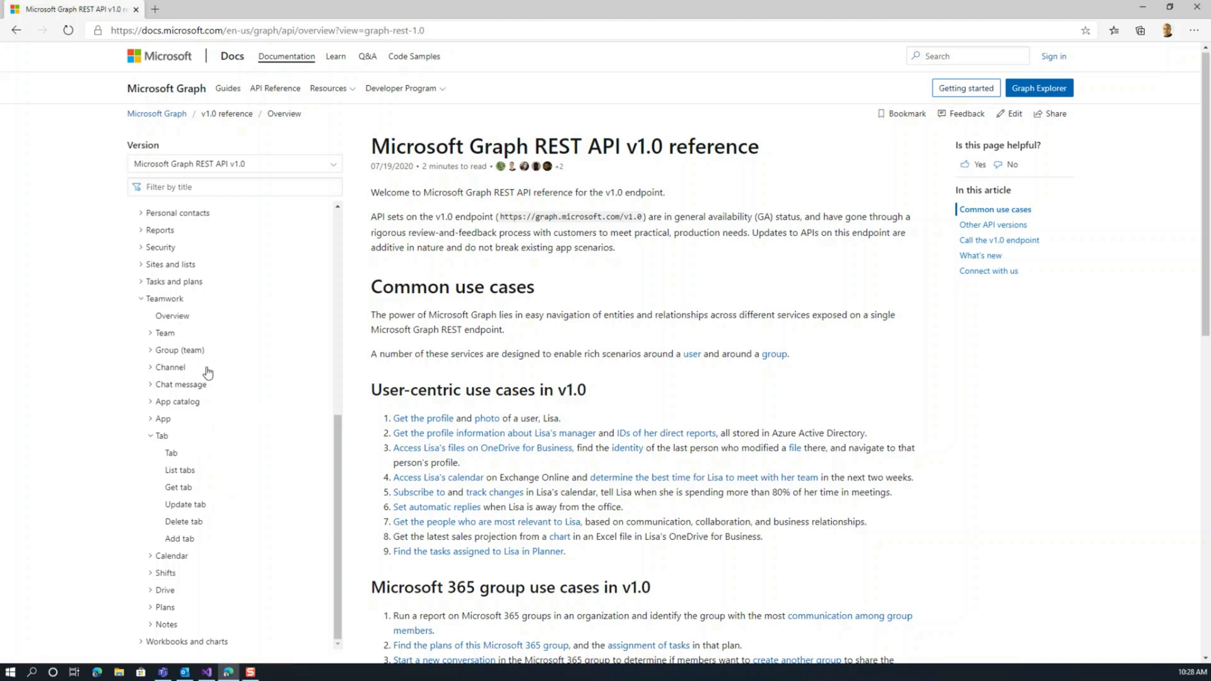
- Collapse the Teamwork section and open the User resource type page under Users in the v1.0 reference
left_click(142, 300)
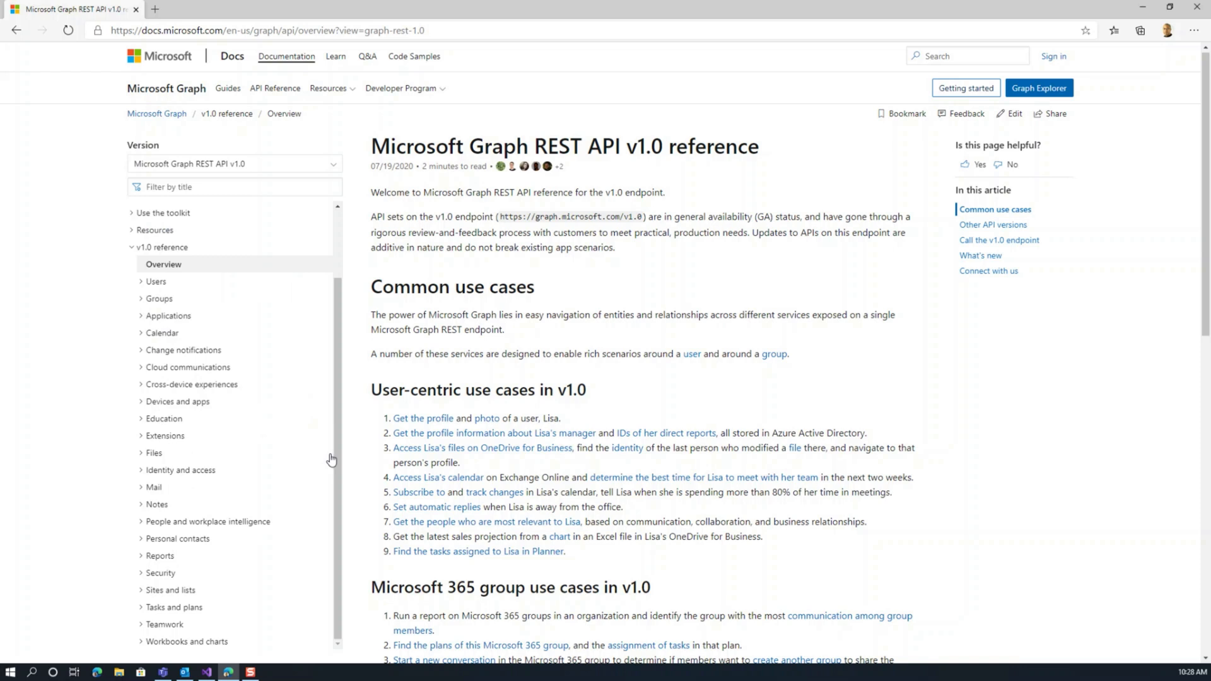
left_click(142, 283)
left_click(163, 320)
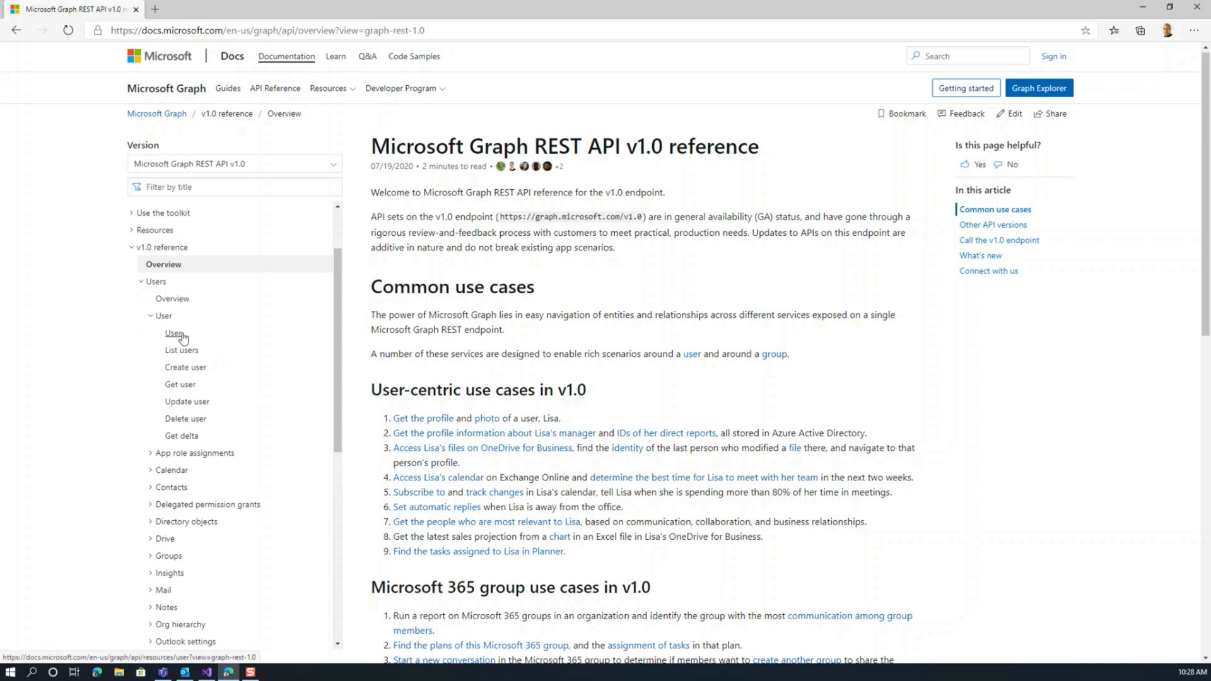
left_click(175, 334)
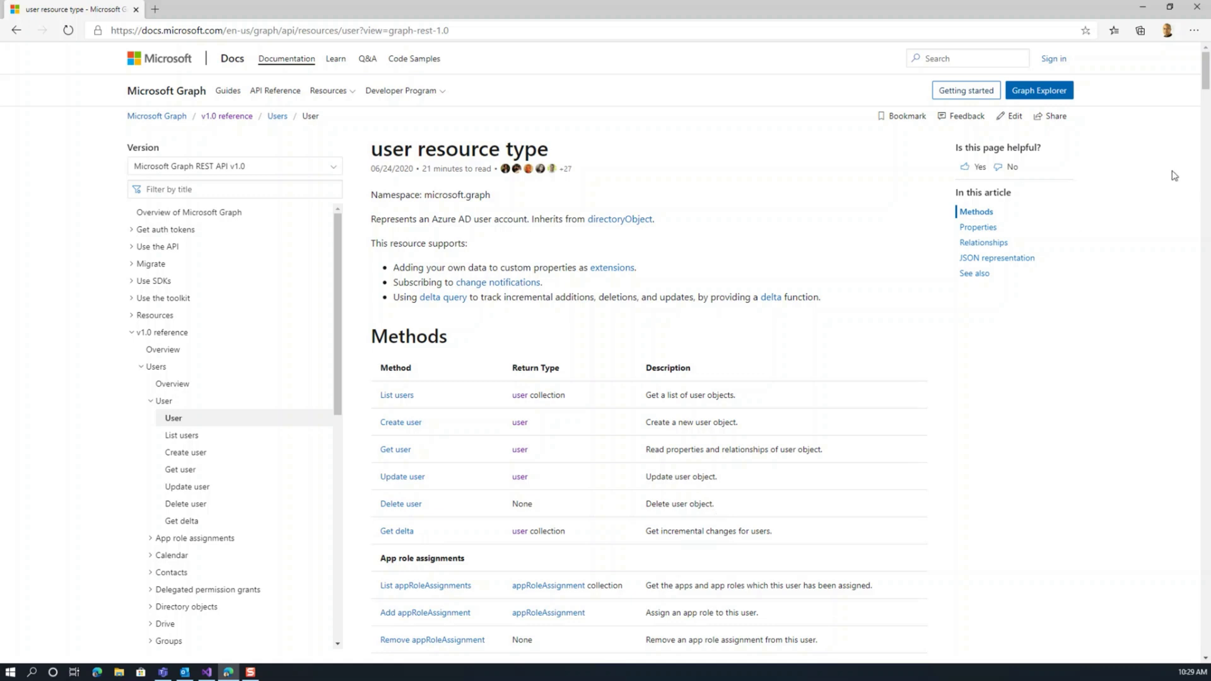
- Return to Graph Explorer and run the "my photo" sample query and the Outlook Calendar query for my events for the next week
left_click(1060, 93)
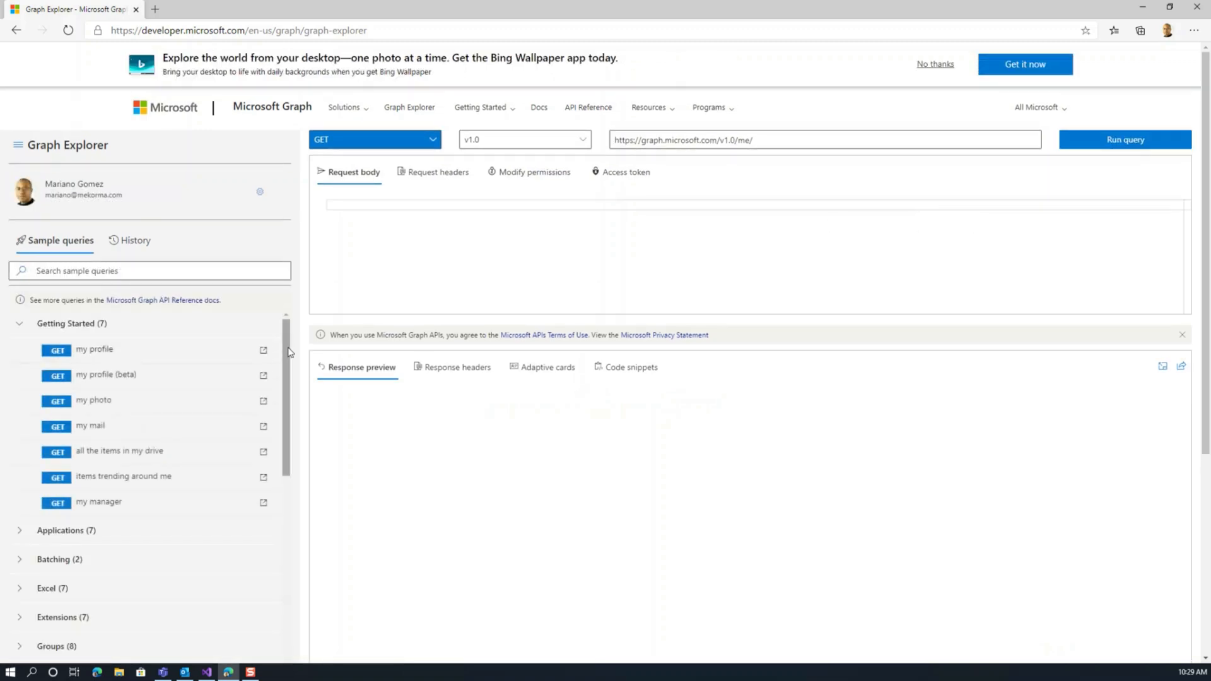
left_click(95, 404)
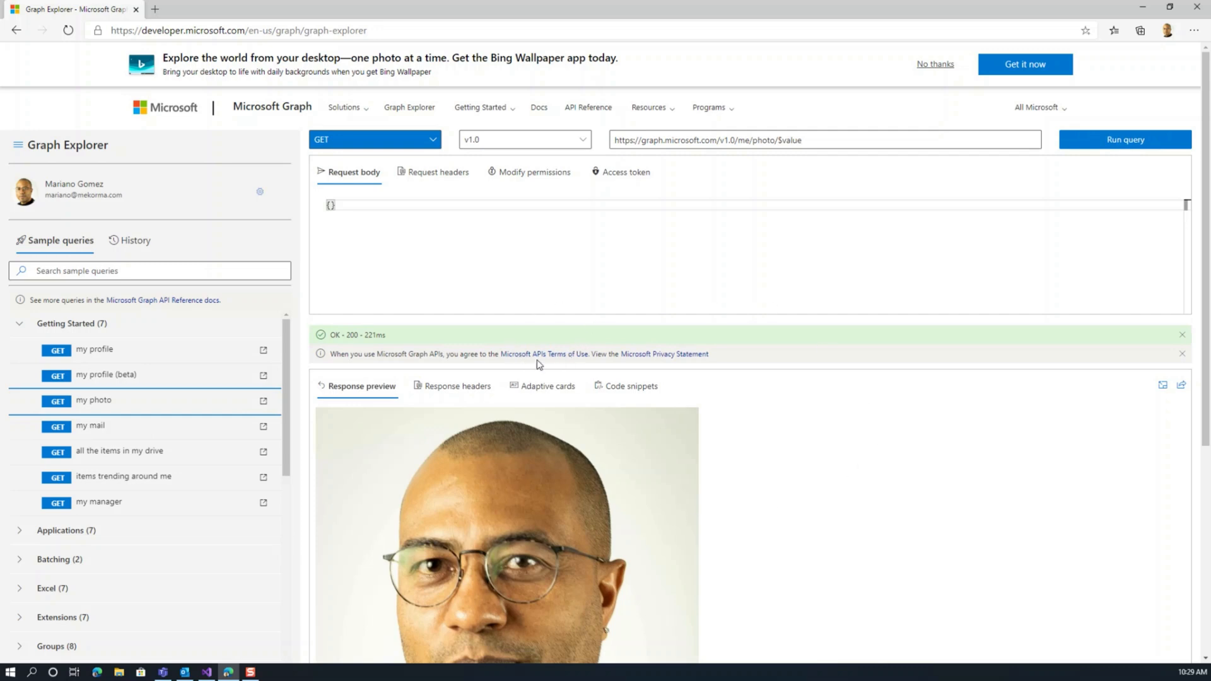
left_click_drag(291, 363, 290, 477)
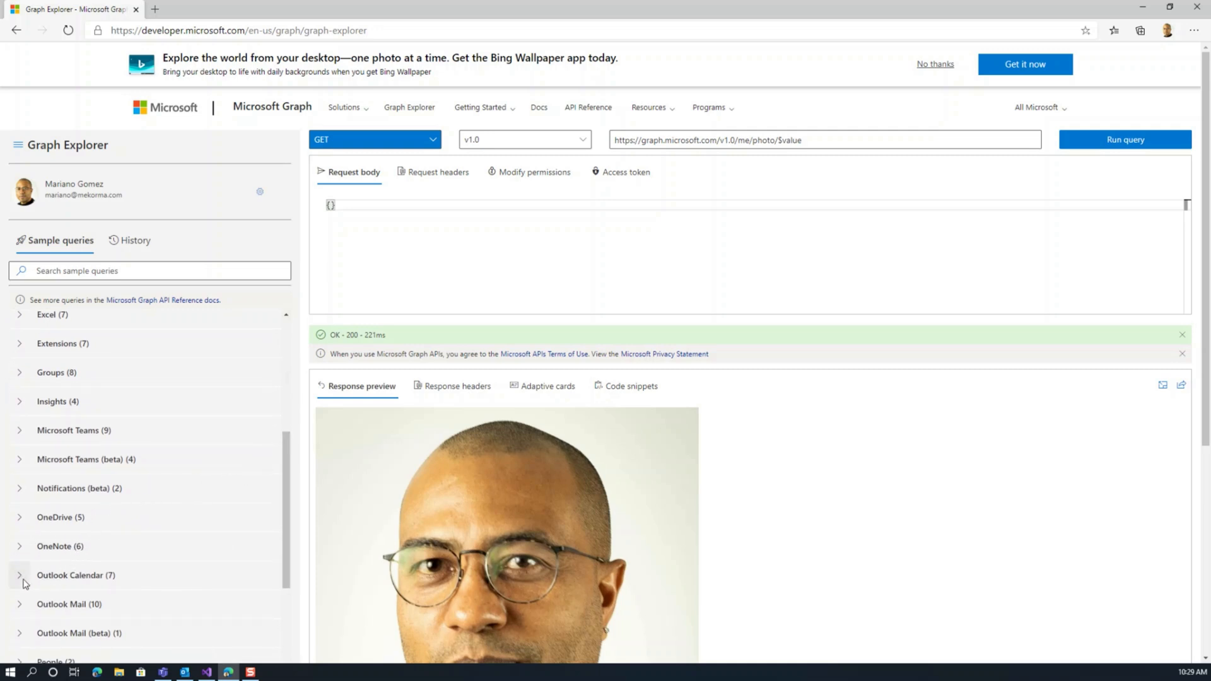
left_click(50, 580)
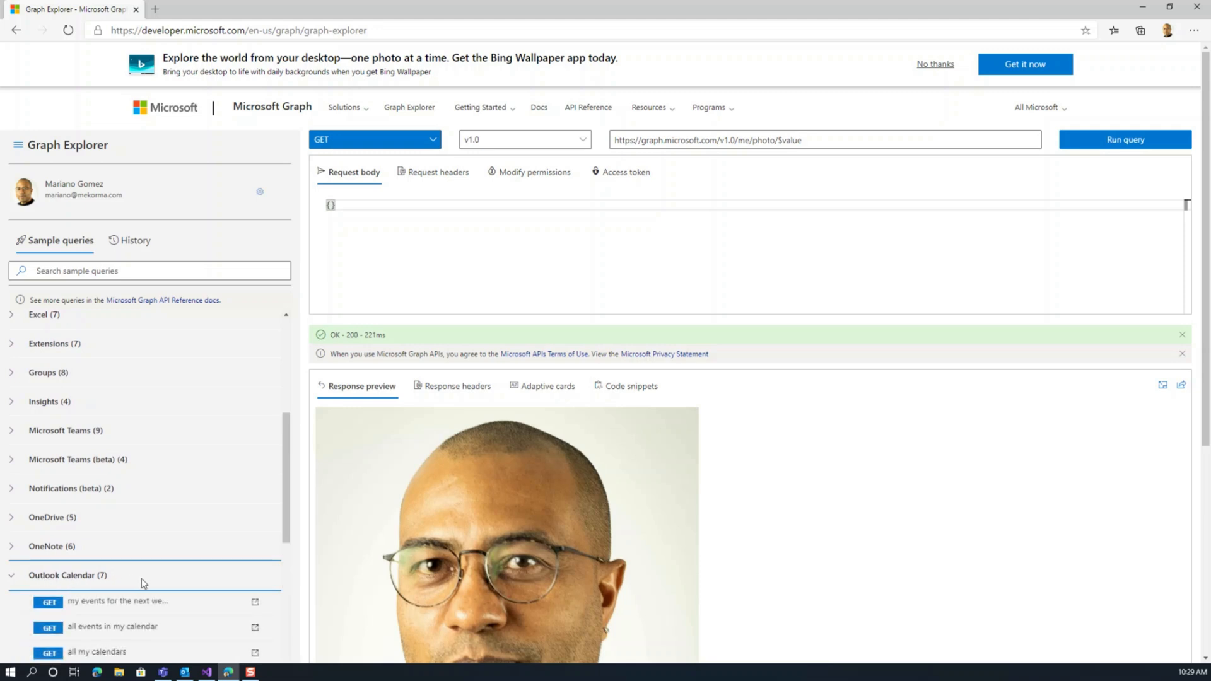
left_click_drag(286, 498, 288, 563)
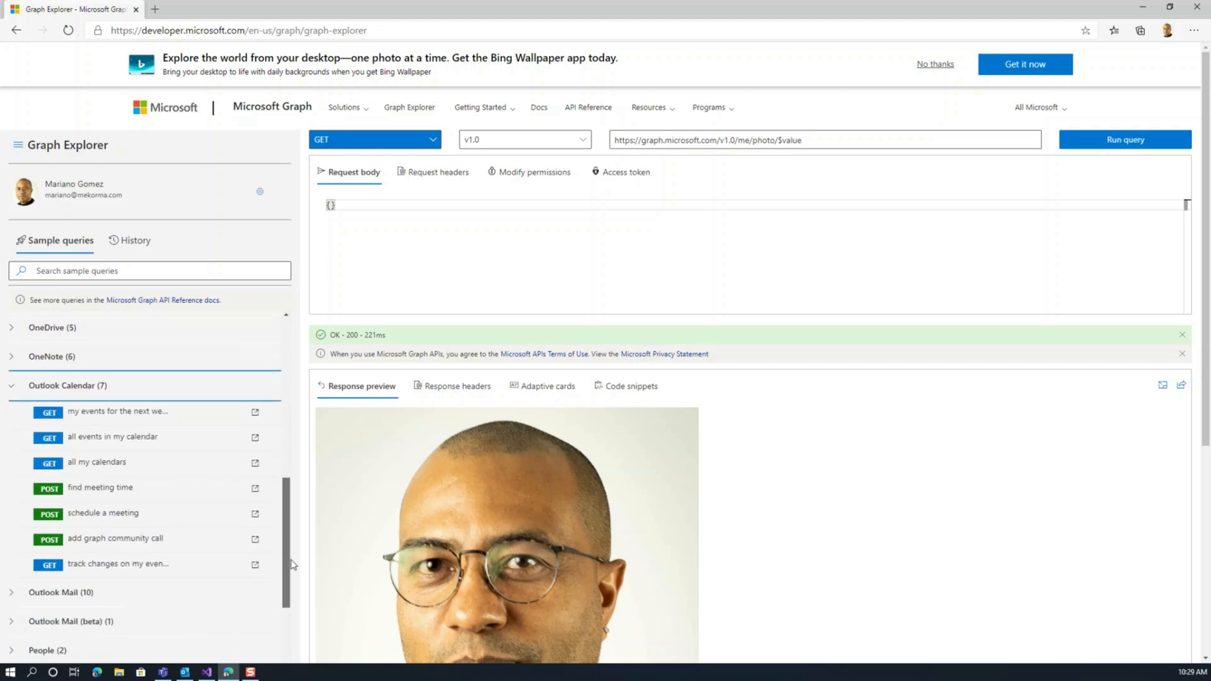
left_click(143, 411)
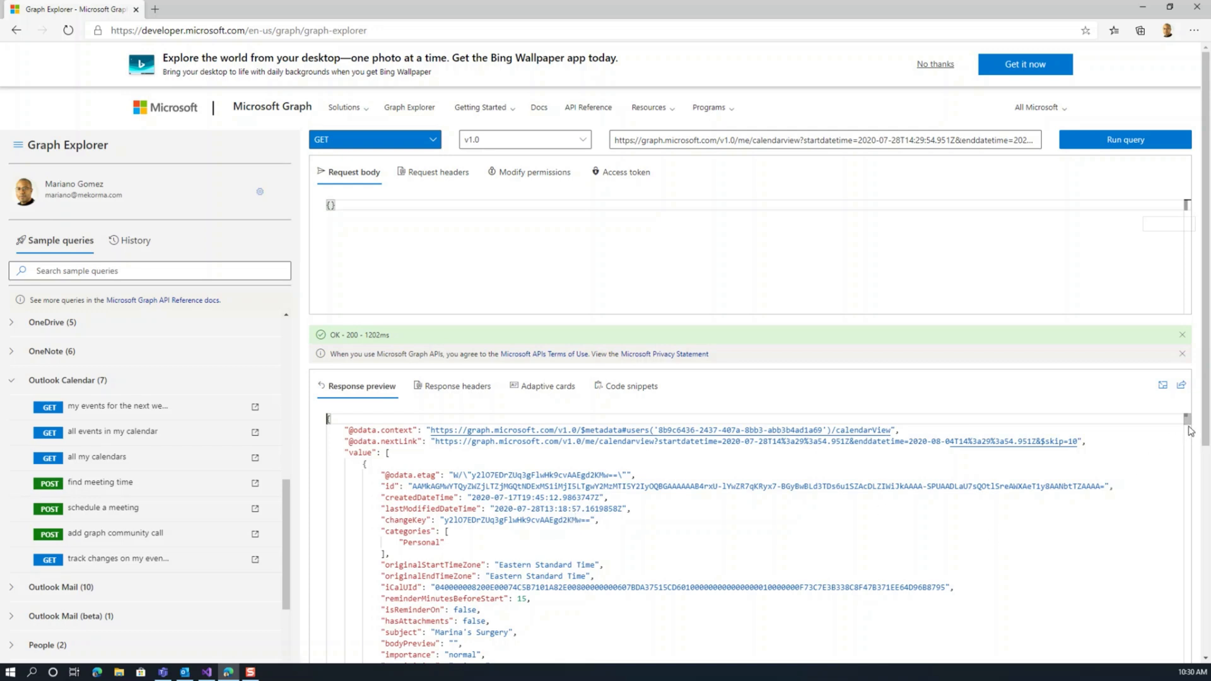
- Examine the calendar events in the response and the permissions the query requires
left_click_drag(1187, 418, 1185, 452)
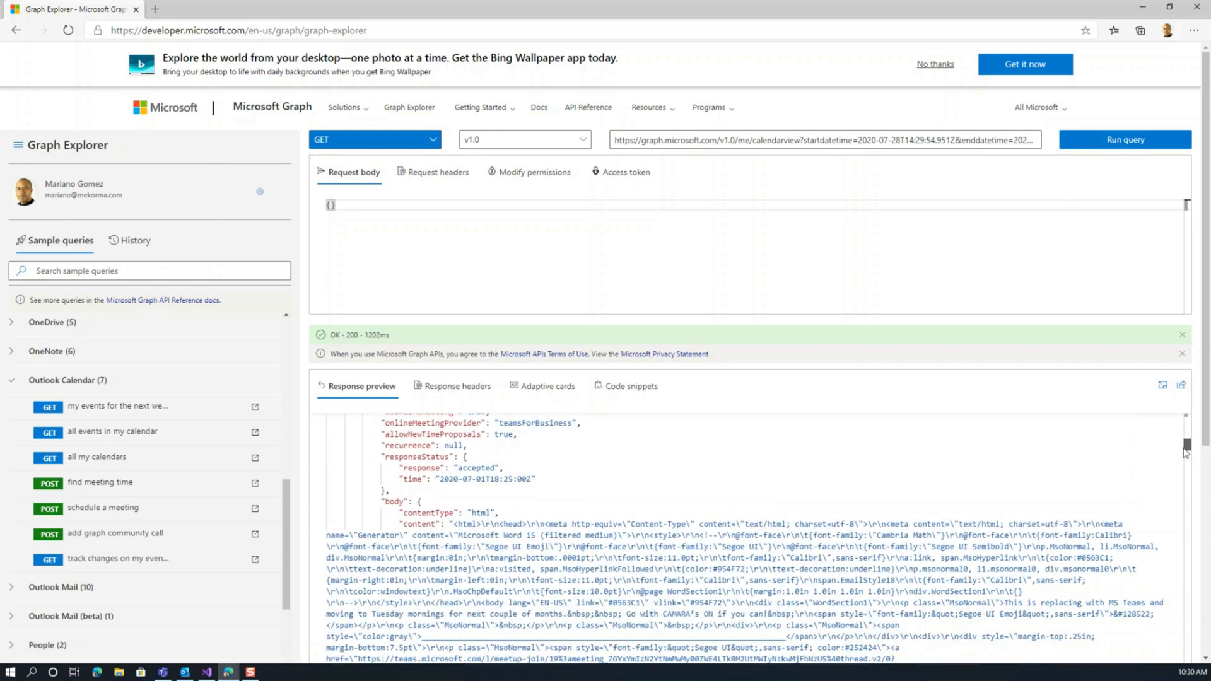
left_click_drag(1185, 452, 1184, 456)
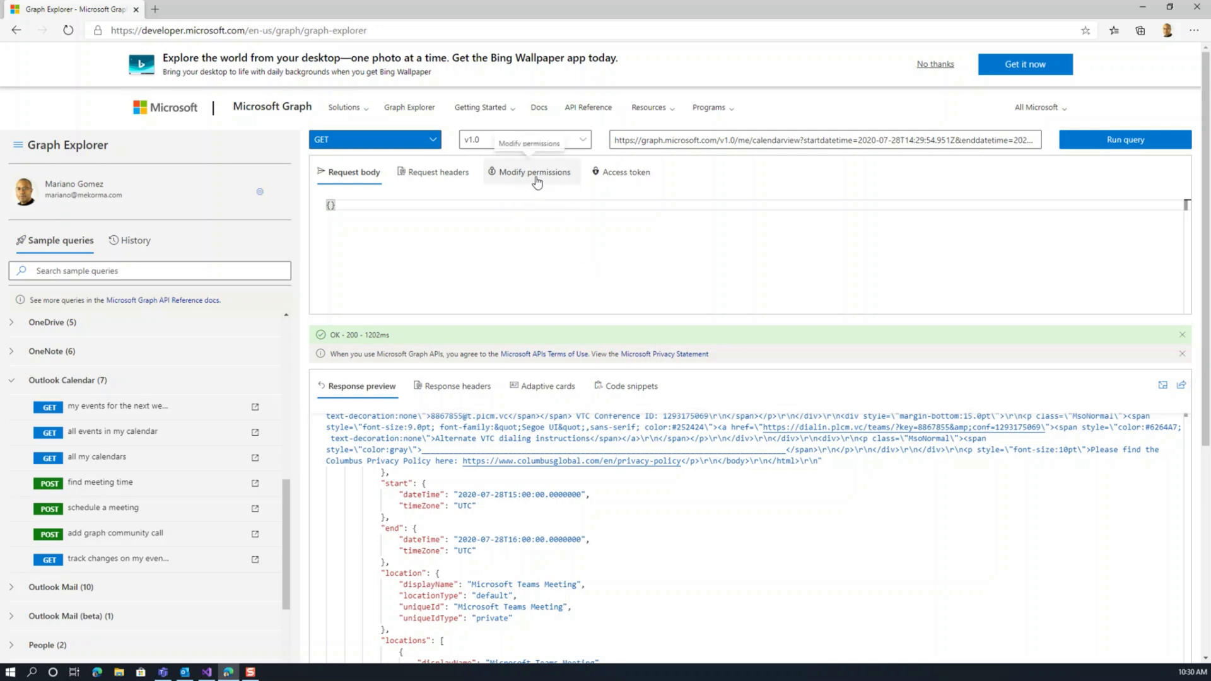
left_click(549, 180)
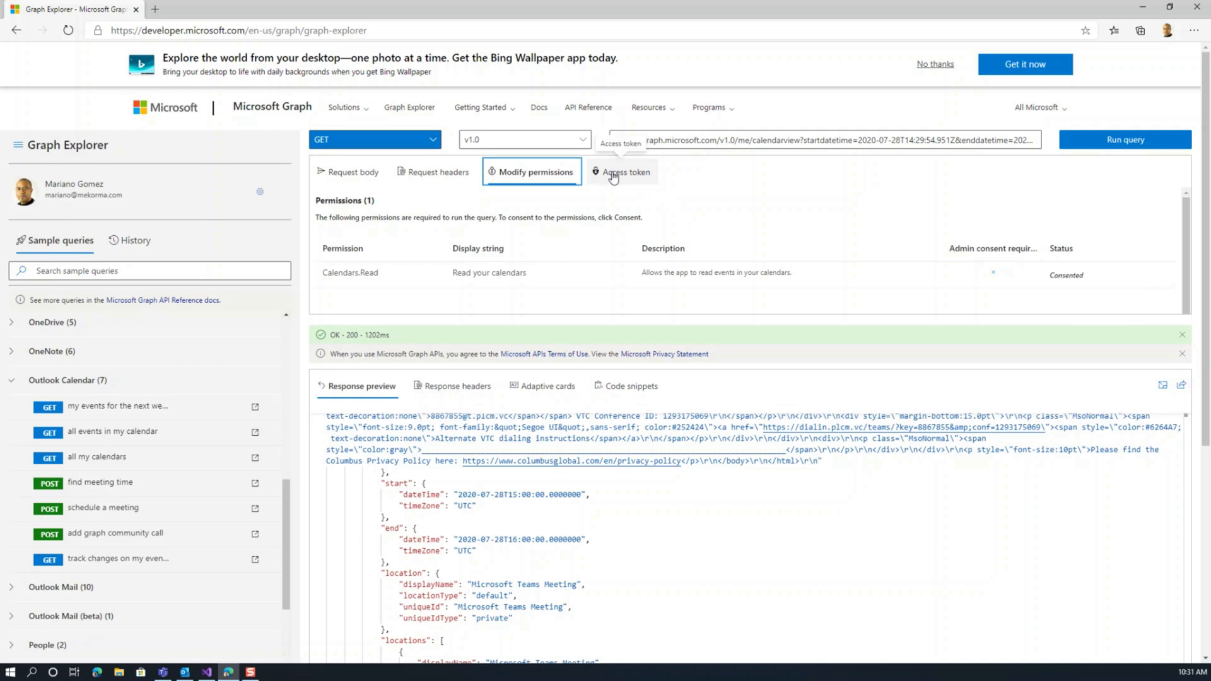
- Open the query history and reload the calendarview request and an earlier /v1.0/me/ request
left_click(129, 240)
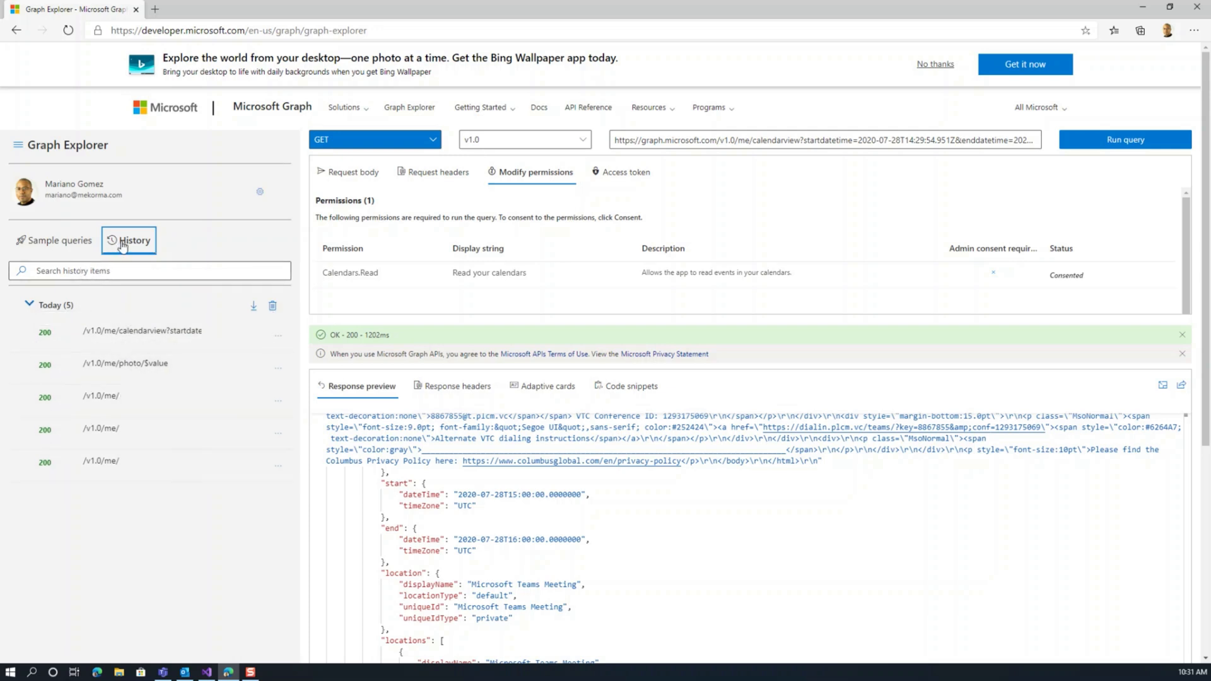
left_click(128, 334)
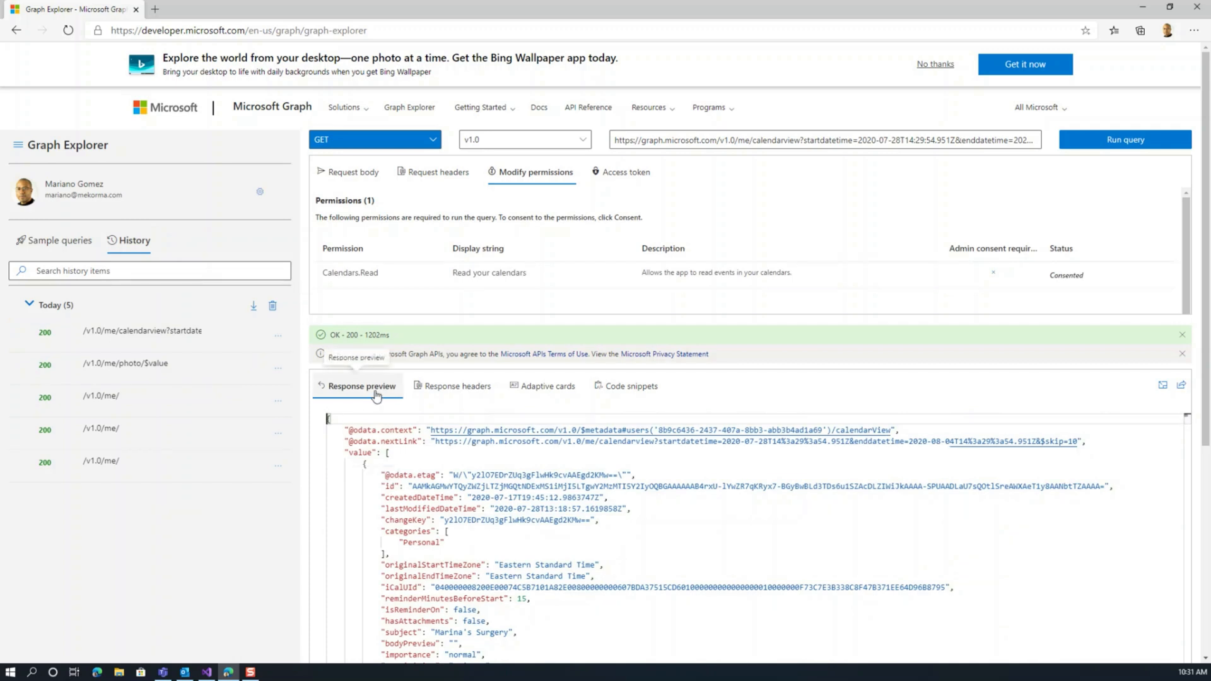
left_click(141, 433)
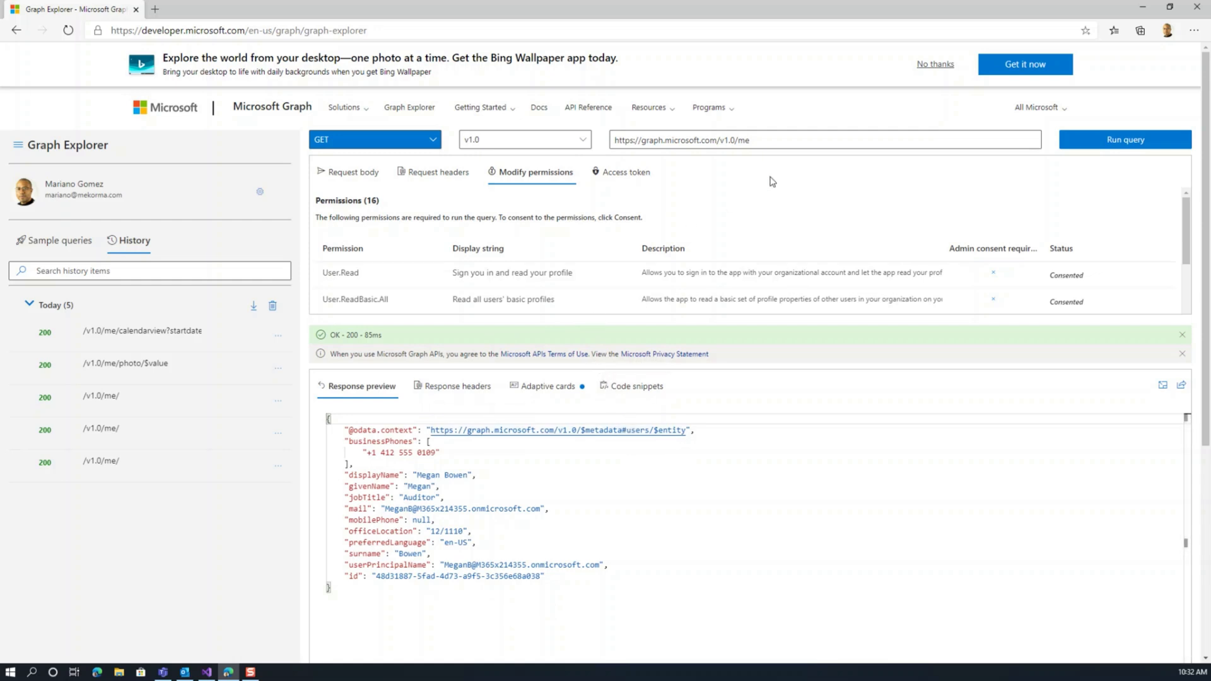
left_click(778, 137)
left_click_drag(779, 137, 599, 148)
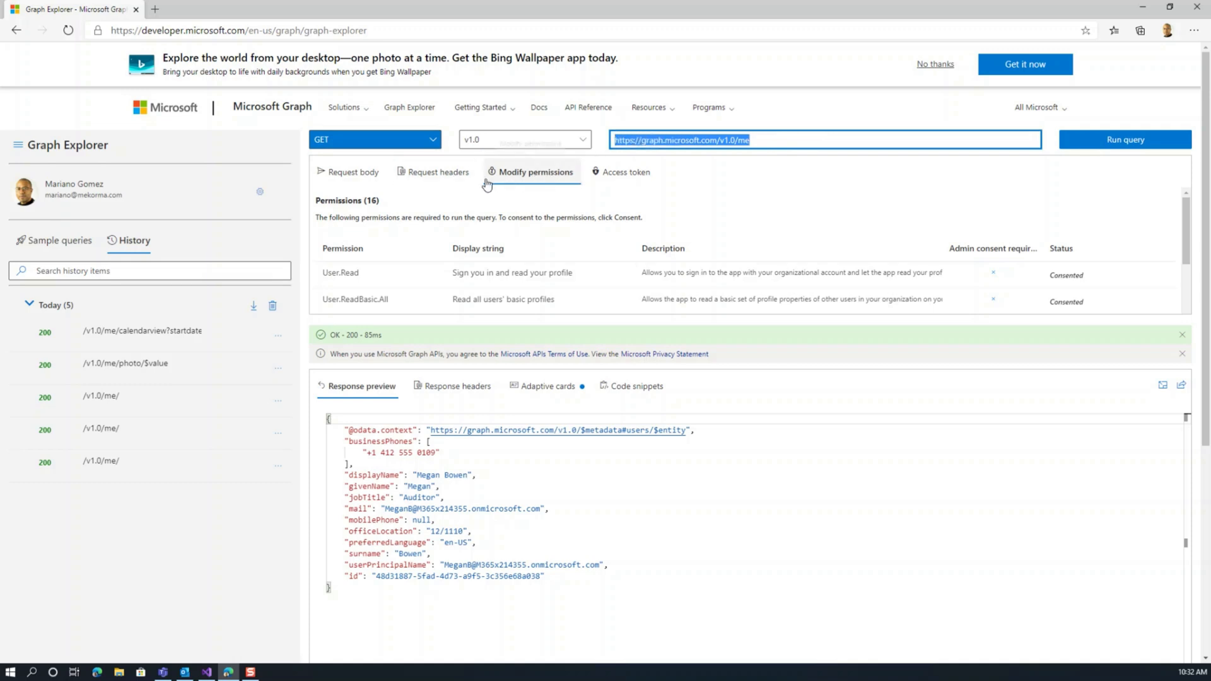
left_click(413, 178)
left_click(363, 173)
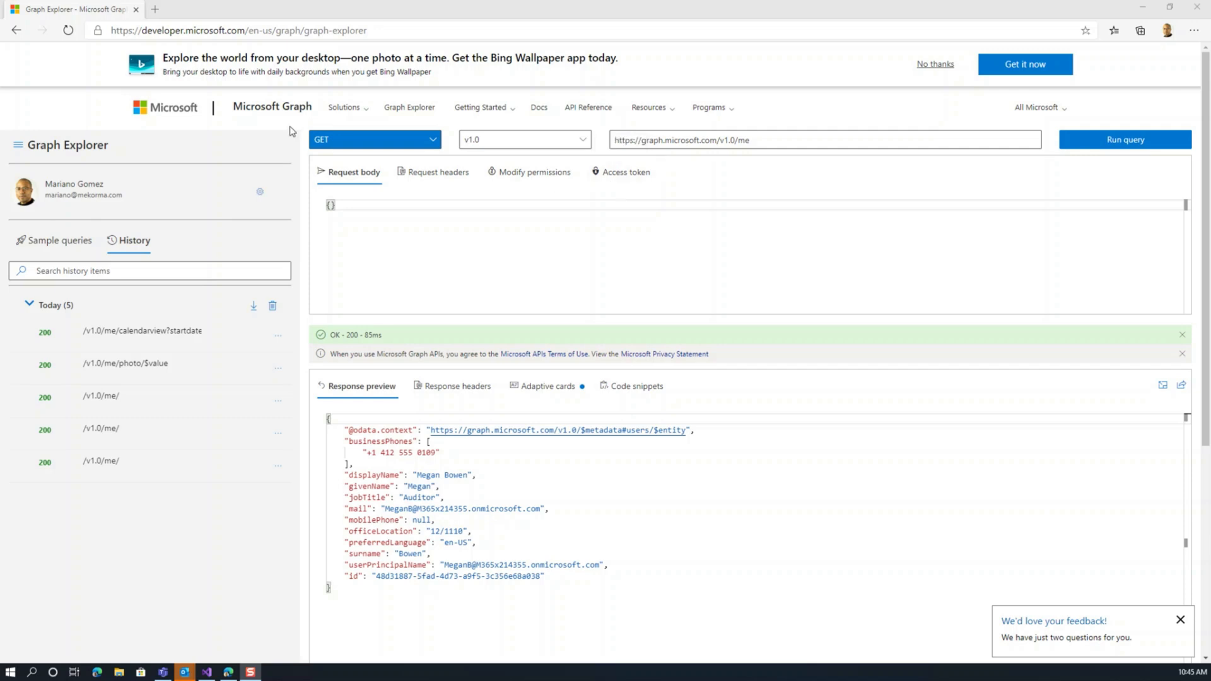
- Open the Azure Active Directory portal at aad.portal.azure.com in a new browser tab
left_click(155, 10)
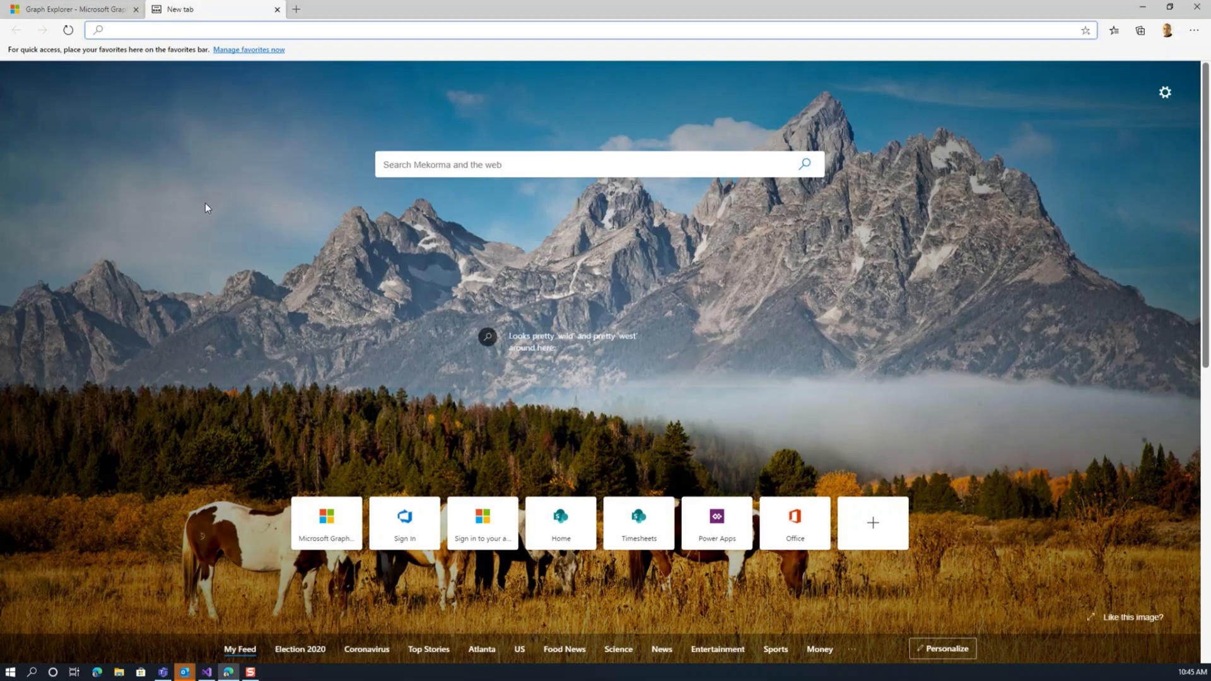
type("add")
key("BackSpace")
key("BackSpace")
type("ad.")
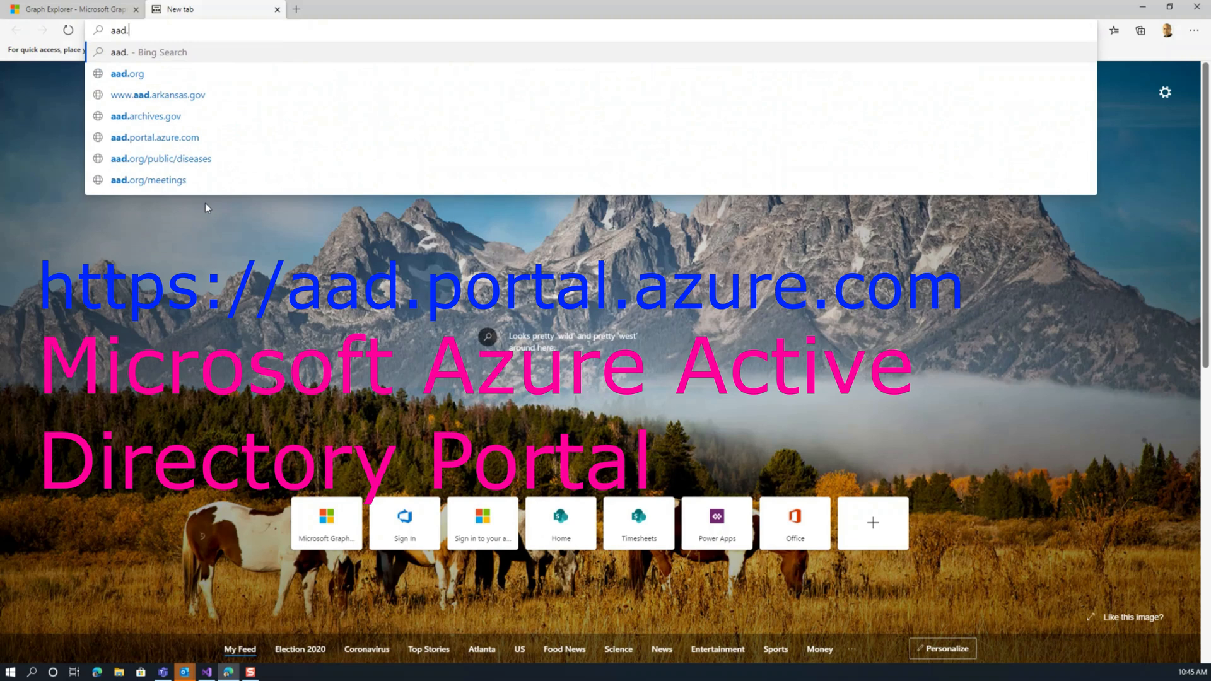
key("Down")
key("Down")
key("Down")
key("Down")
key("Return")
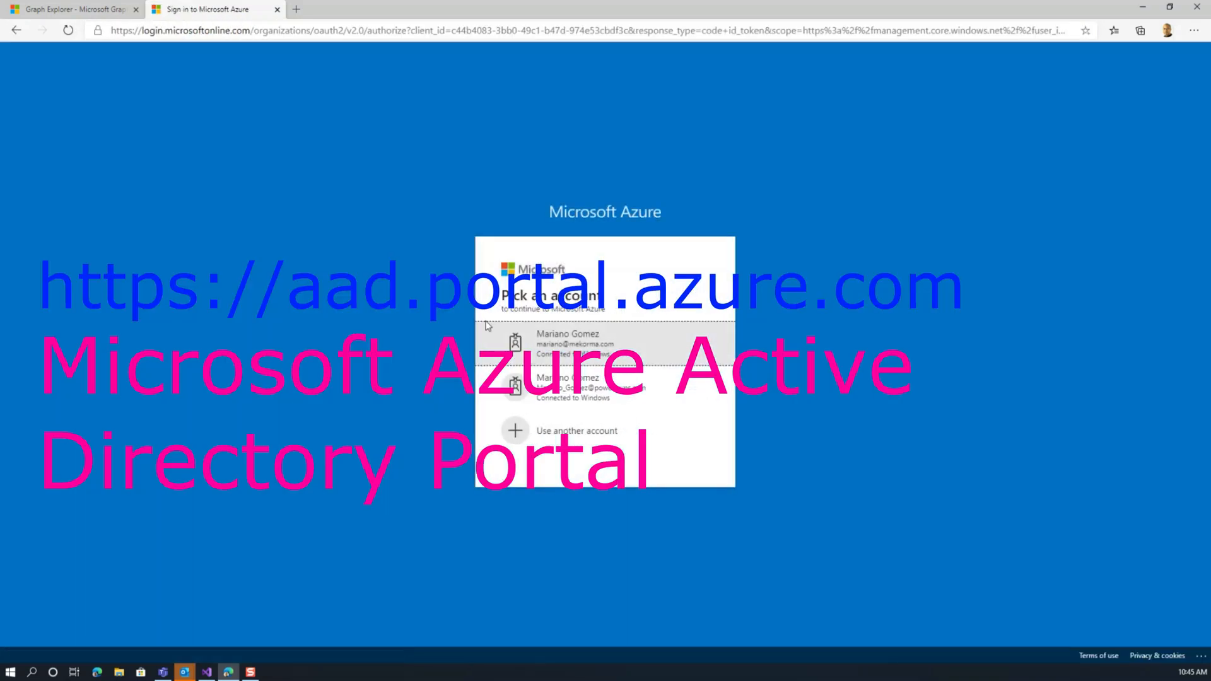
- Sign in to the Azure Active Directory admin center with the work account and open the Mekorma tenant's app registrations
left_click(487, 327)
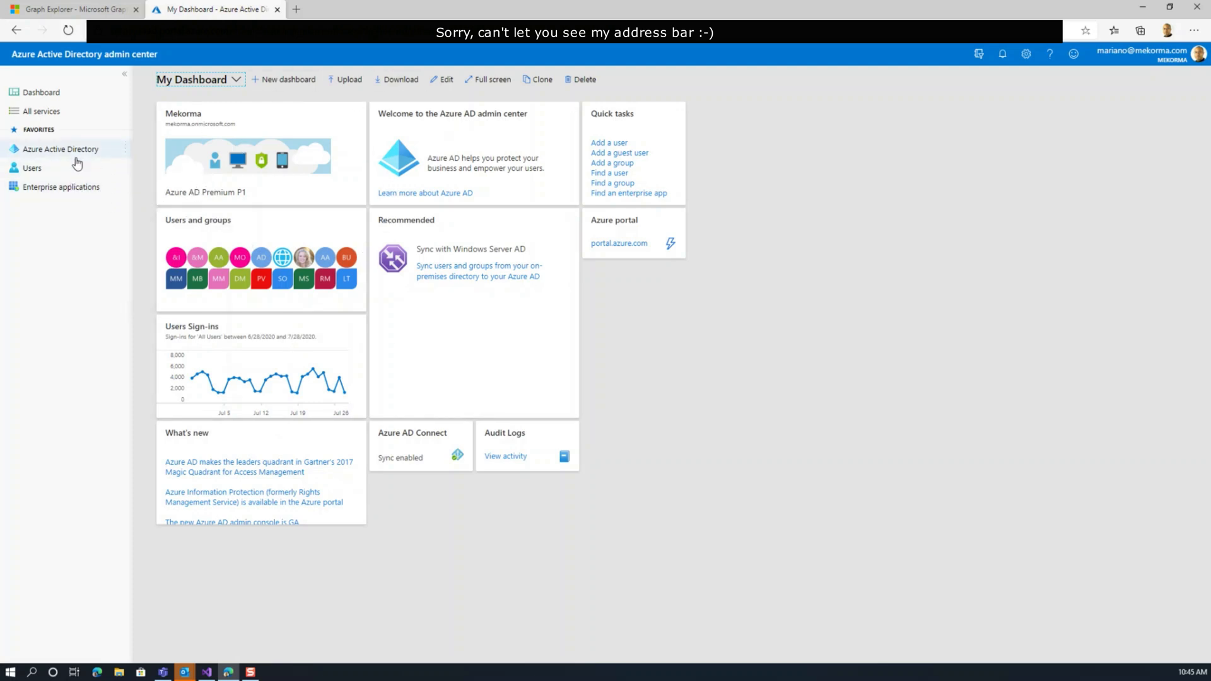
left_click(61, 154)
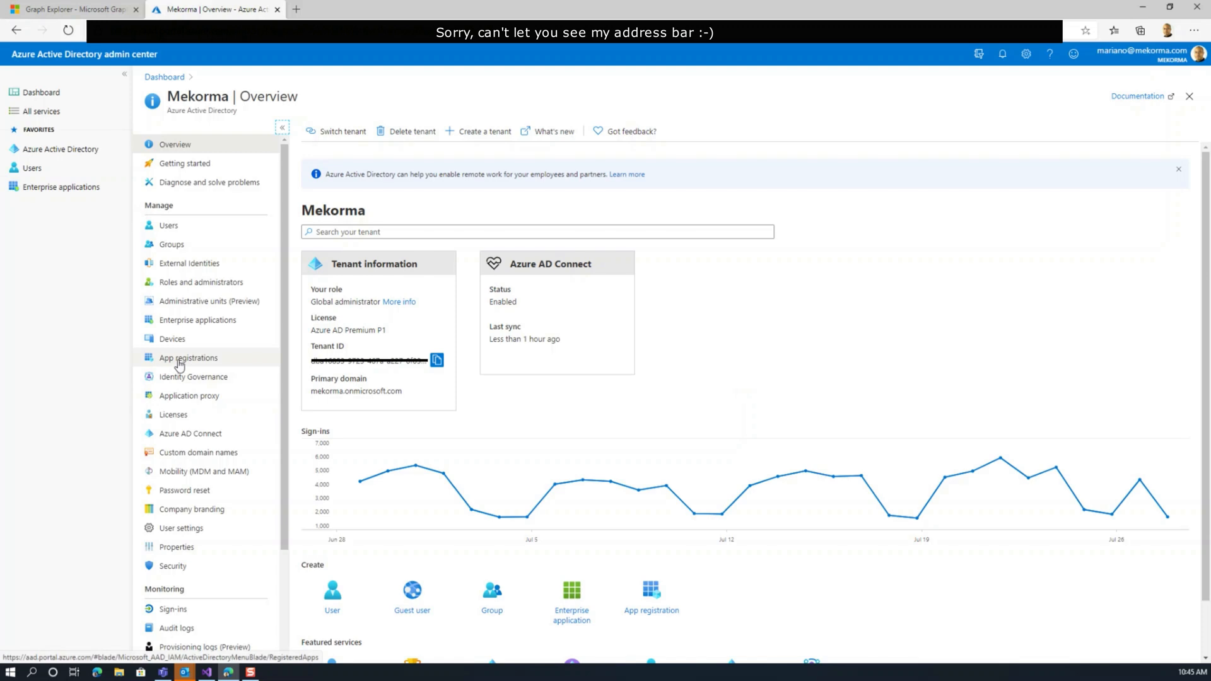
left_click(169, 357)
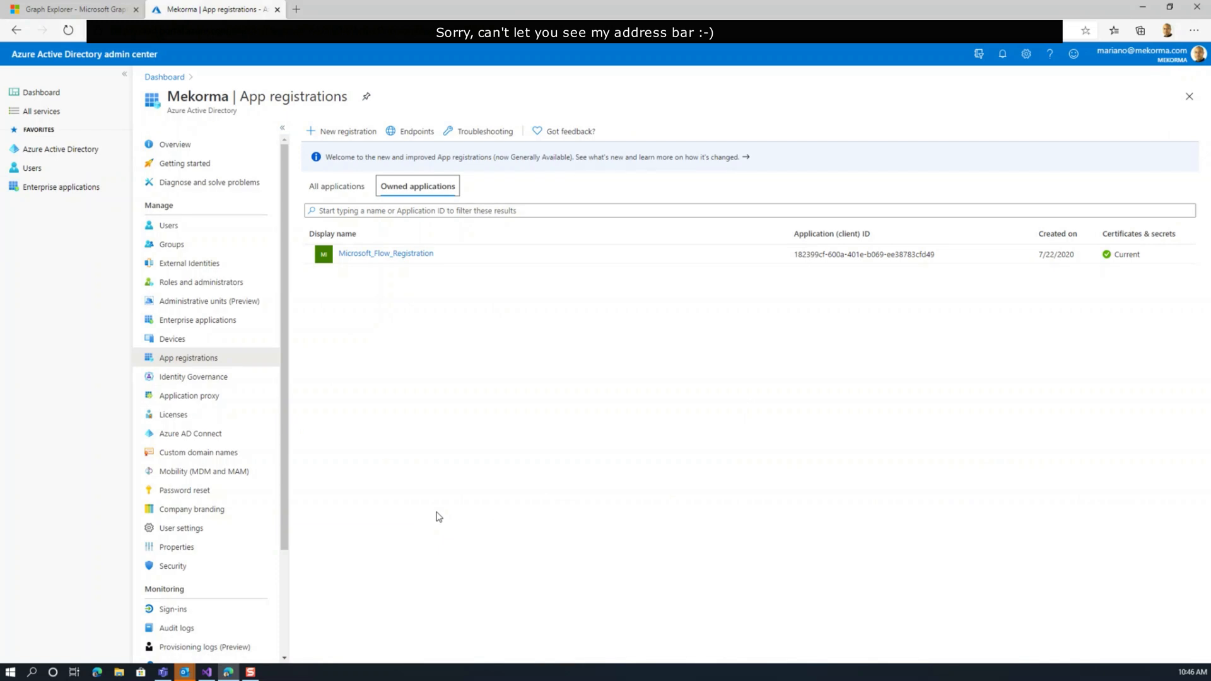
- Look through the list of all enterprise applications in the tenant
left_click(63, 188)
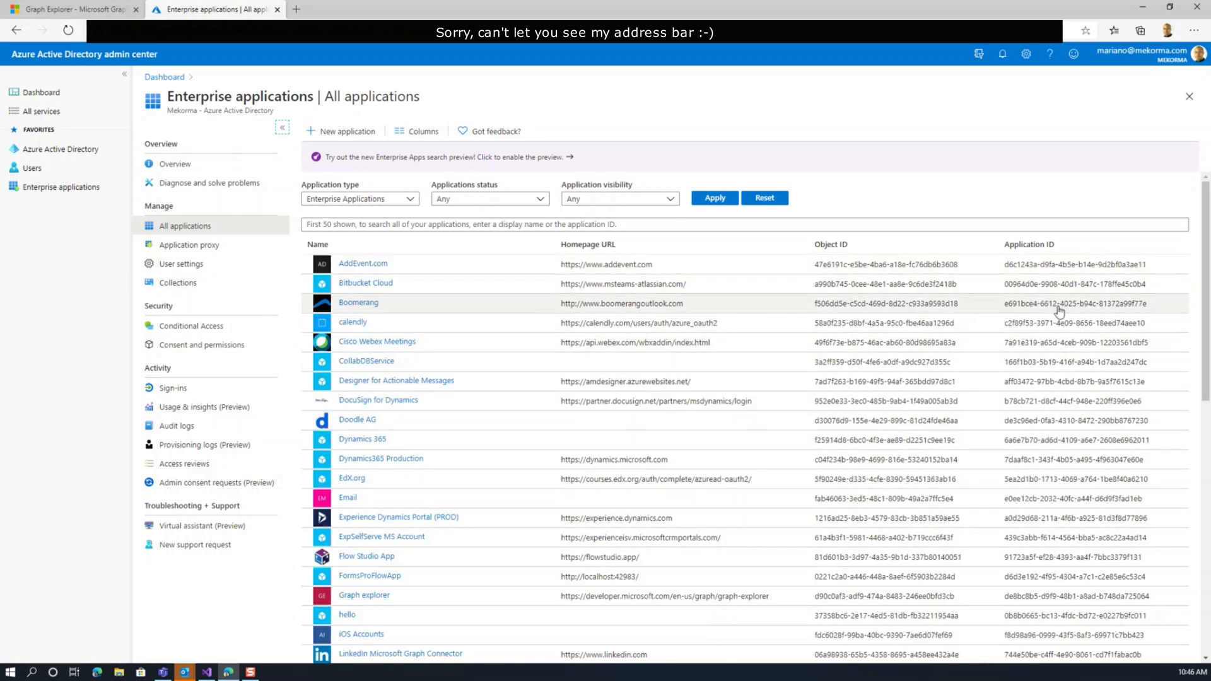
left_click_drag(1204, 225, 1198, 339)
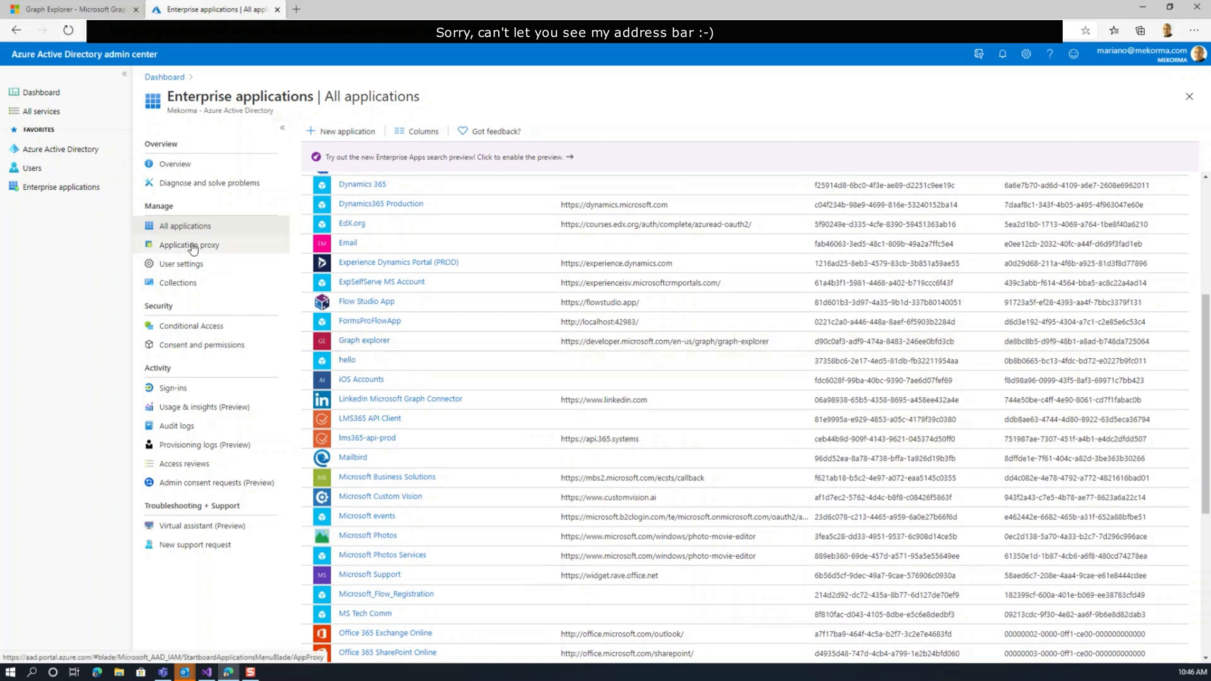
- Return to the tenant's app registrations and register a new single-tenant application named MicrosoftTeamsQuery
left_click(67, 156)
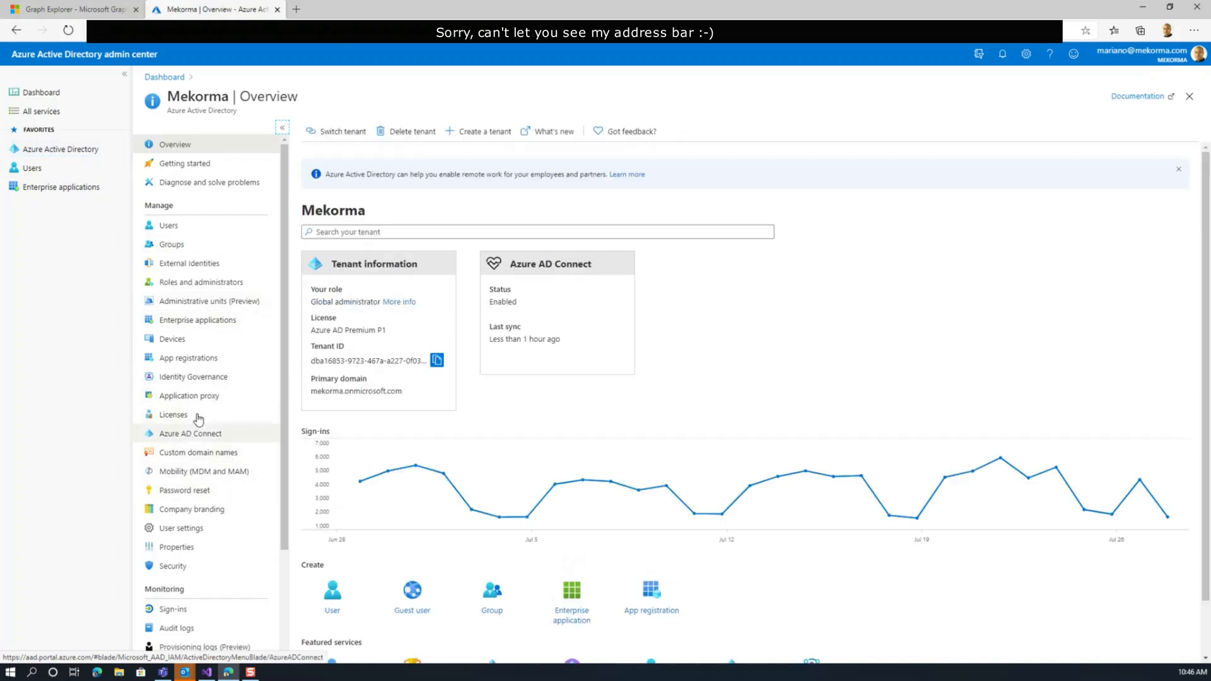
left_click(201, 357)
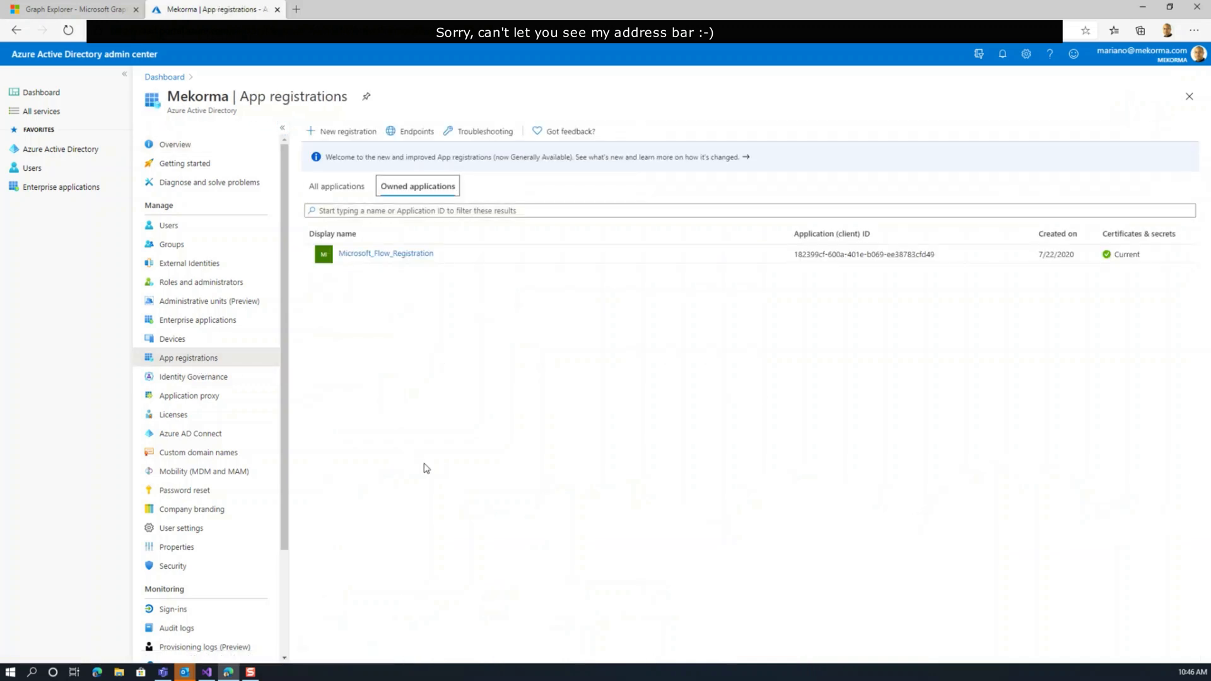
left_click(356, 133)
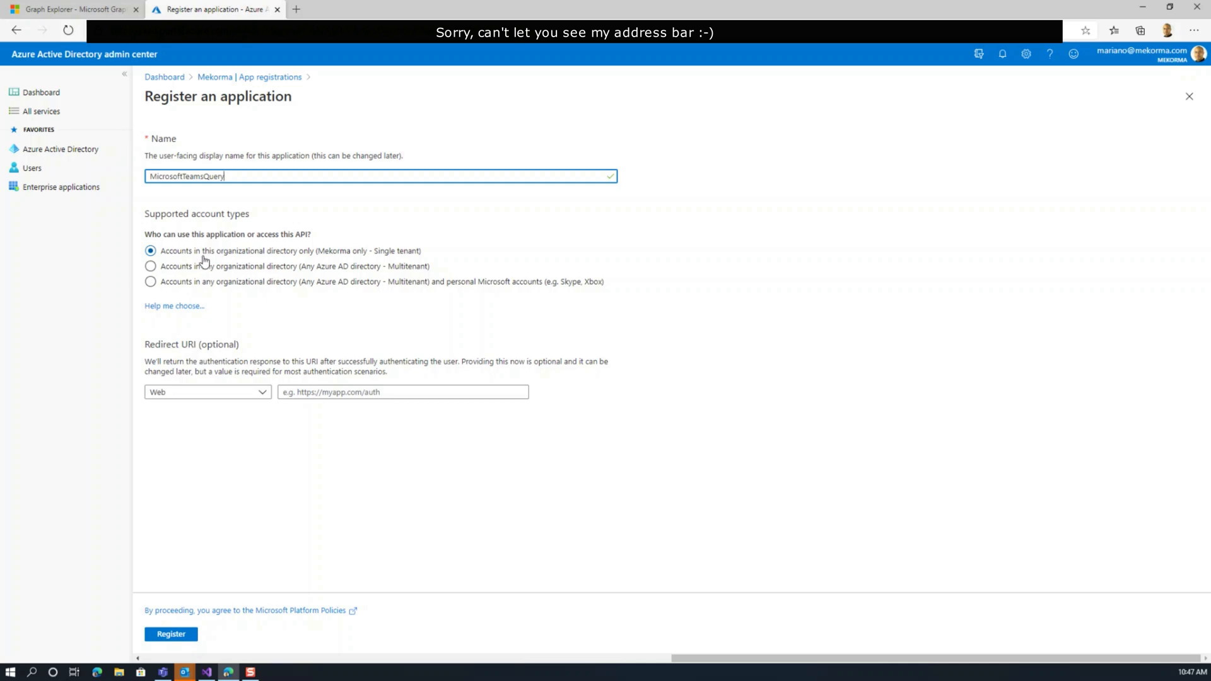
left_click(172, 635)
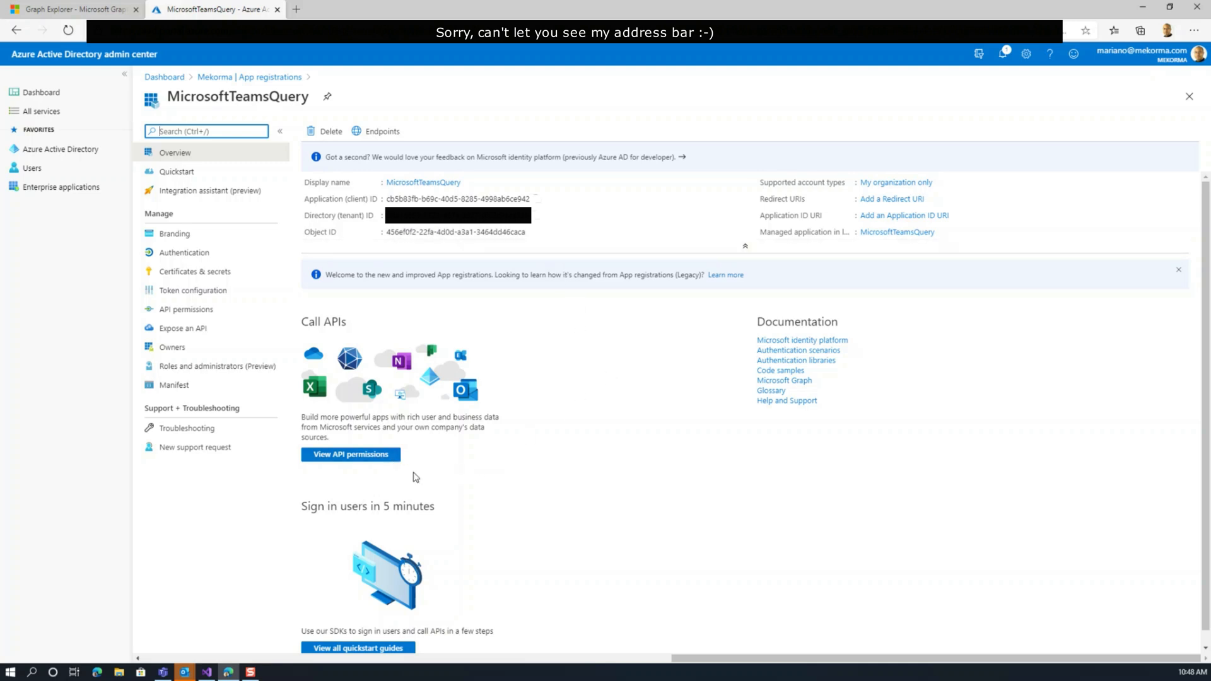
- Open the API permissions of MicrosoftTeamsQuery, and call up and decline the admin consent request for Mekorma
left_click(358, 455)
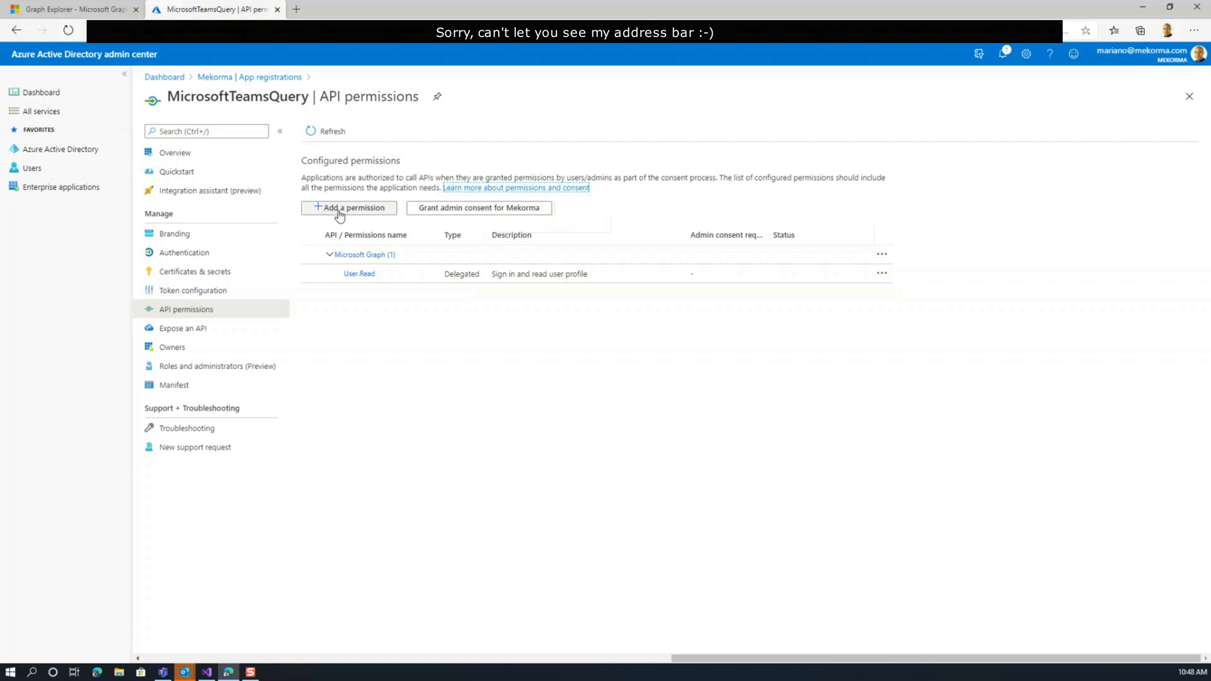
left_click(425, 208)
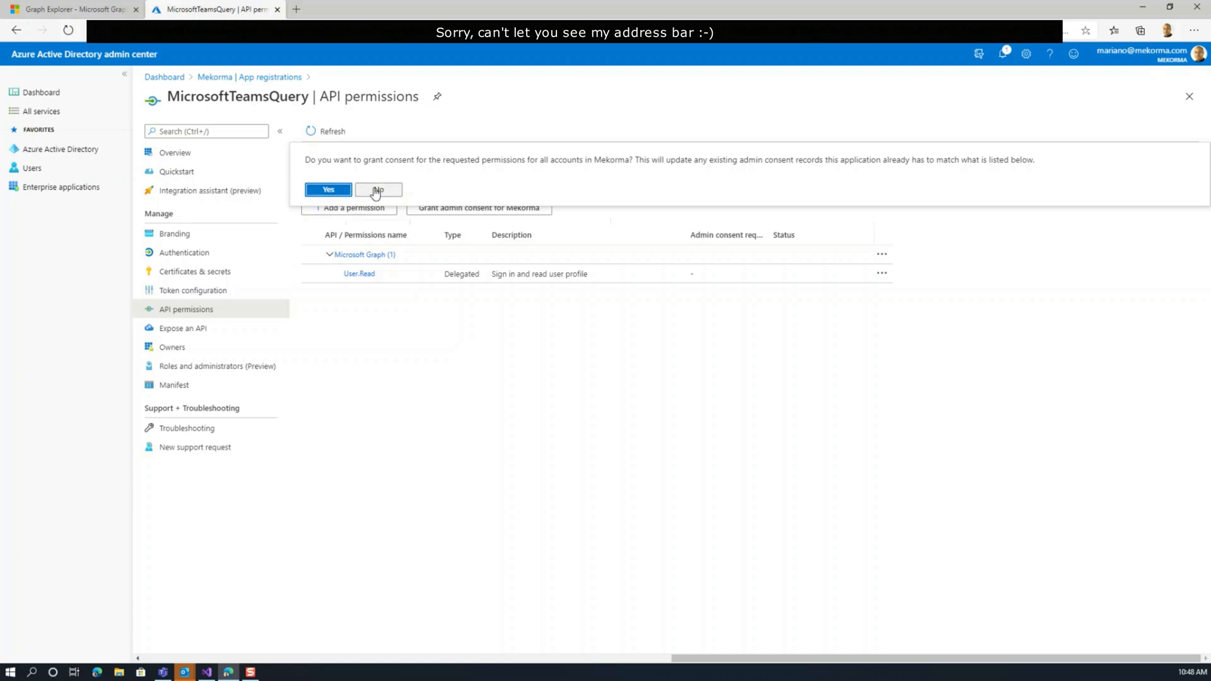
left_click(376, 190)
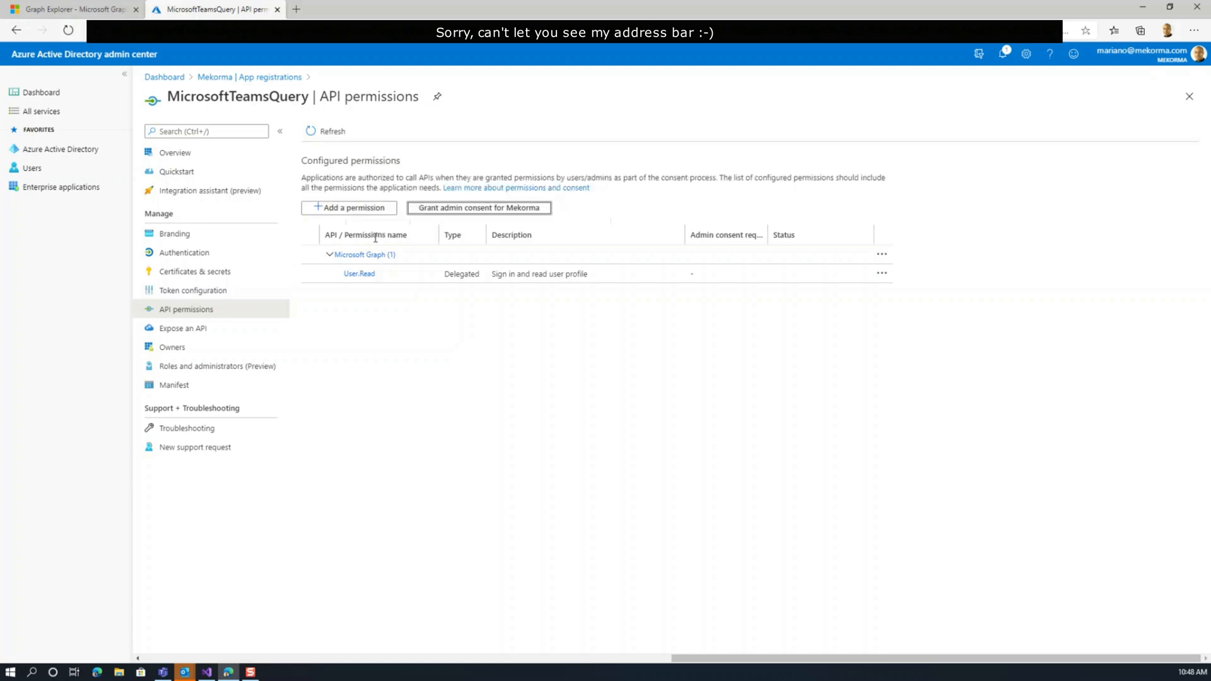
- Start a new permission request for MicrosoftTeamsQuery using Microsoft Graph delegated permissions
left_click(354, 213)
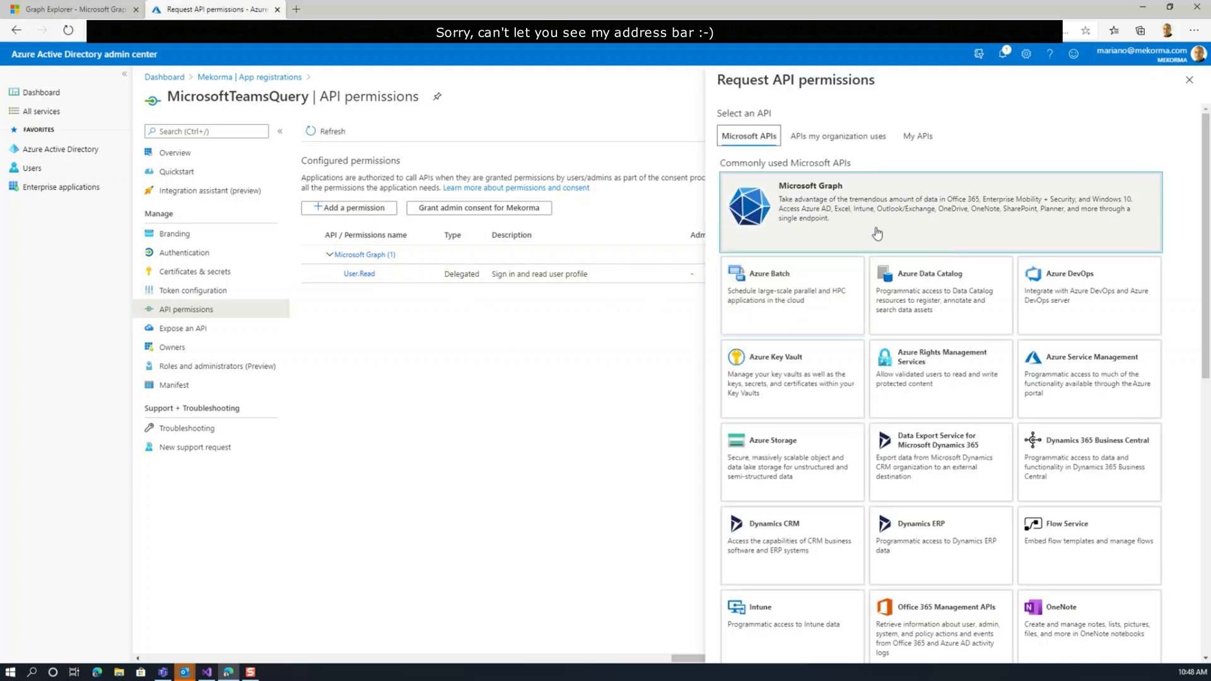
left_click(846, 215)
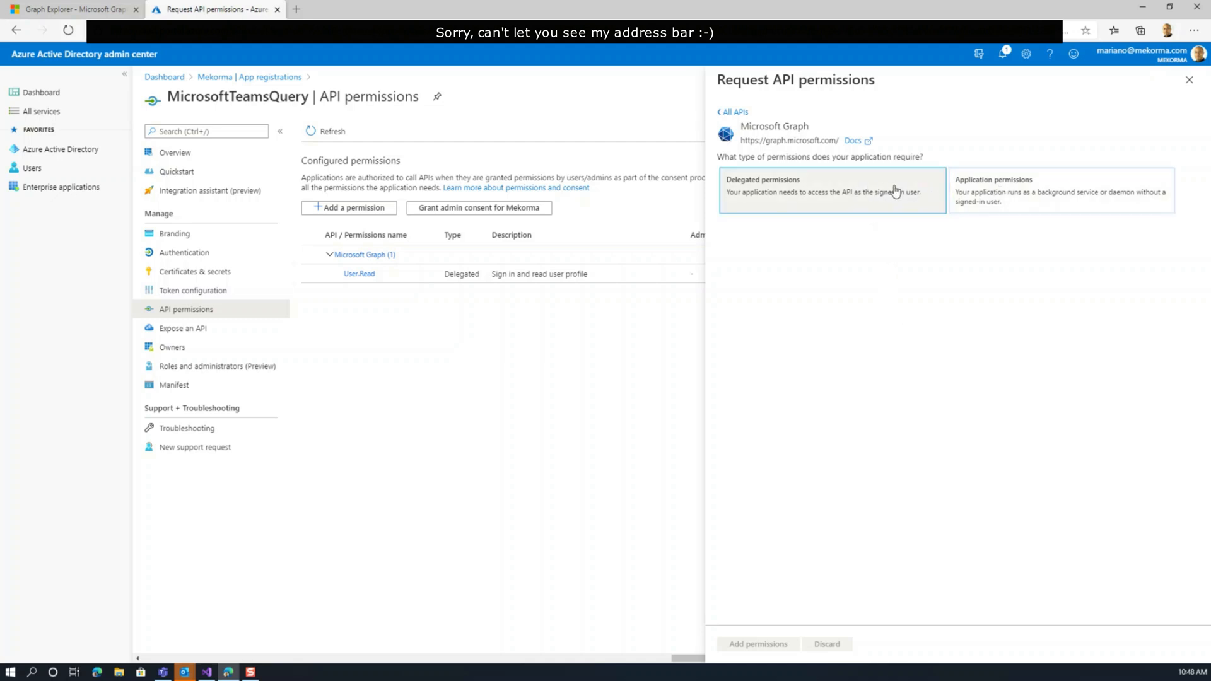
left_click(854, 197)
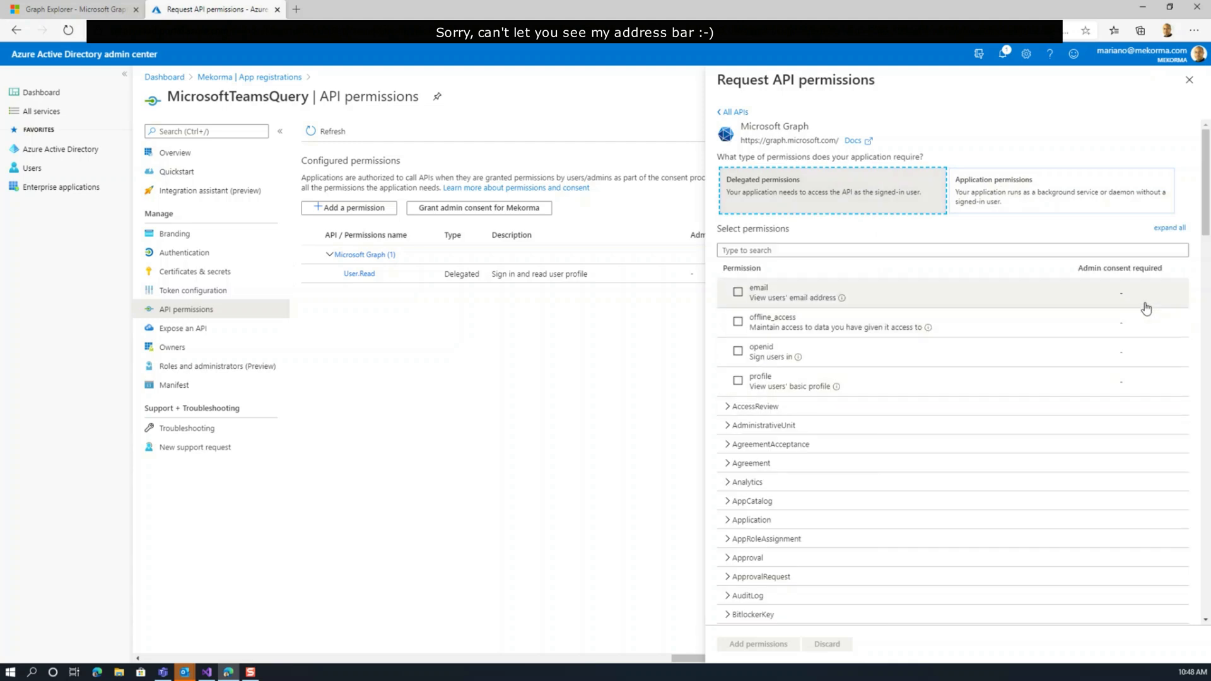
- Examine the individual permissions offered in the TeamMember and TeamsActivity groups
left_click_drag(1205, 203, 1205, 546)
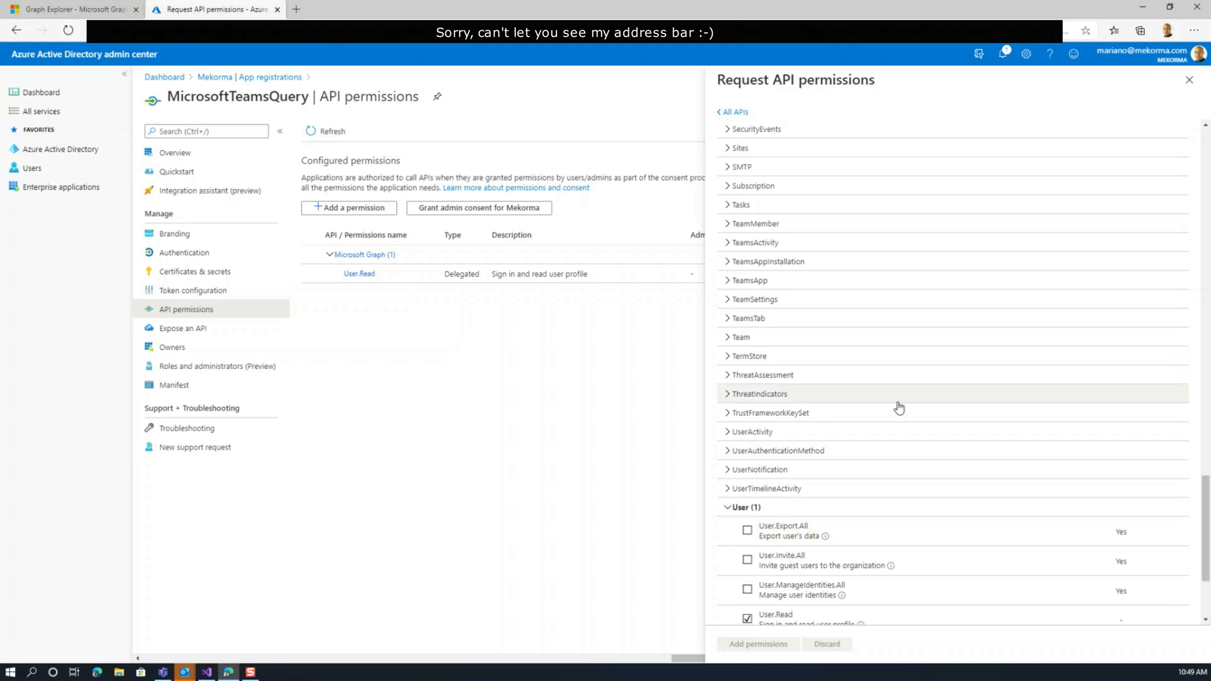
left_click(729, 225)
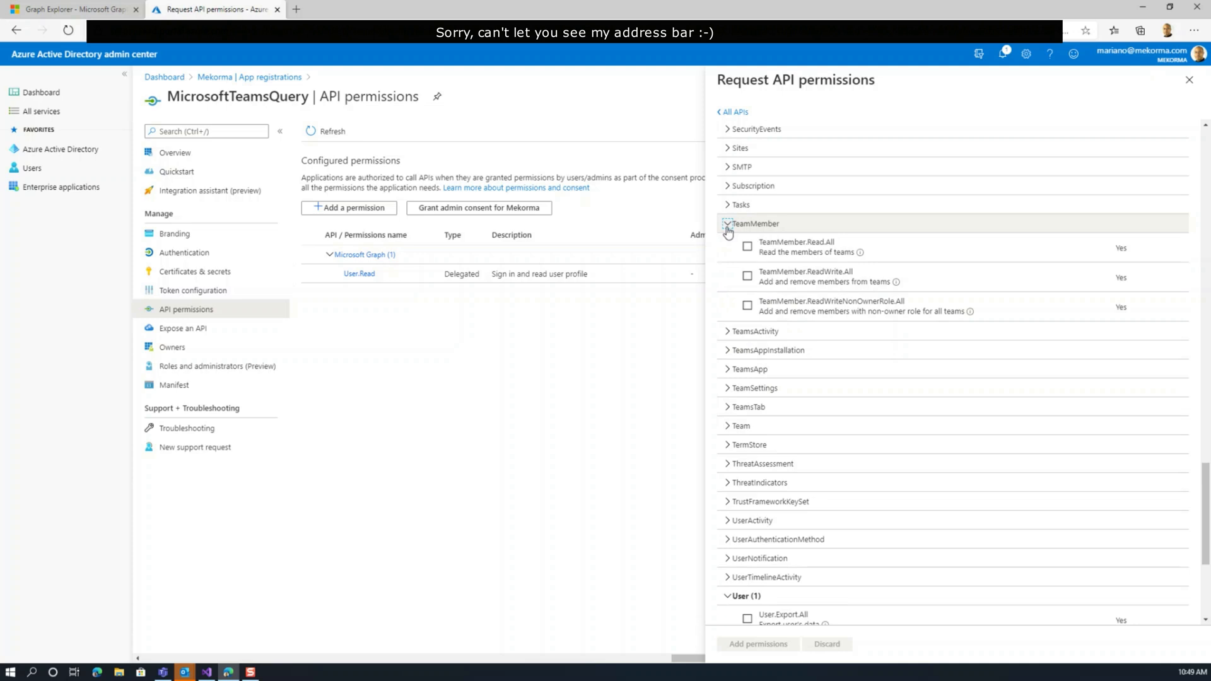
left_click(727, 226)
left_click(726, 244)
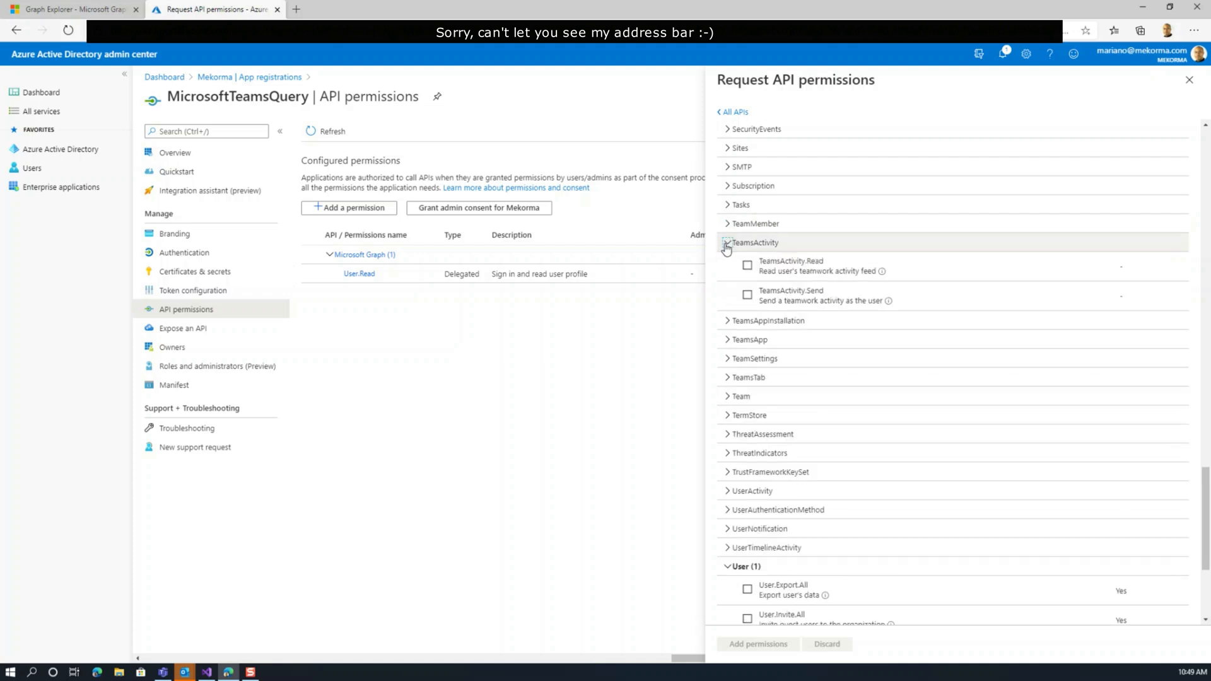
left_click(726, 244)
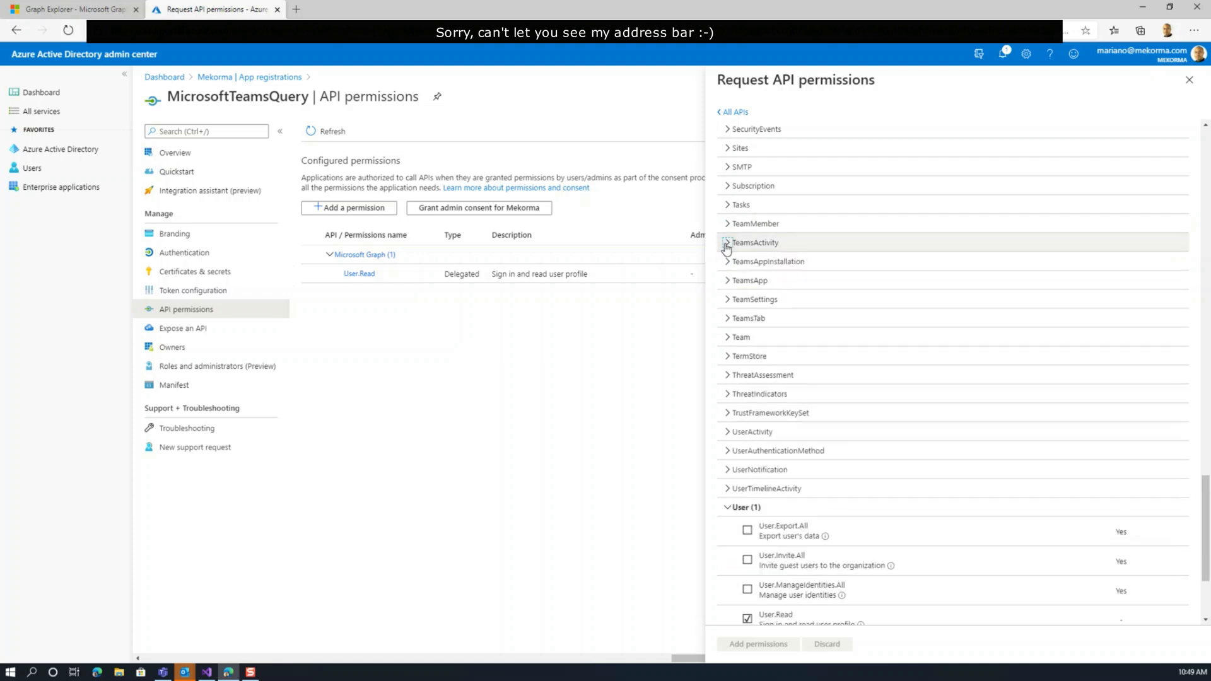
left_click(727, 283)
- Add the TeamsTab.Create, TeamsTab.Read.All and TeamsTab.ReadWrite.All permissions to the app and grant admin consent for Mekorma
left_click(727, 319)
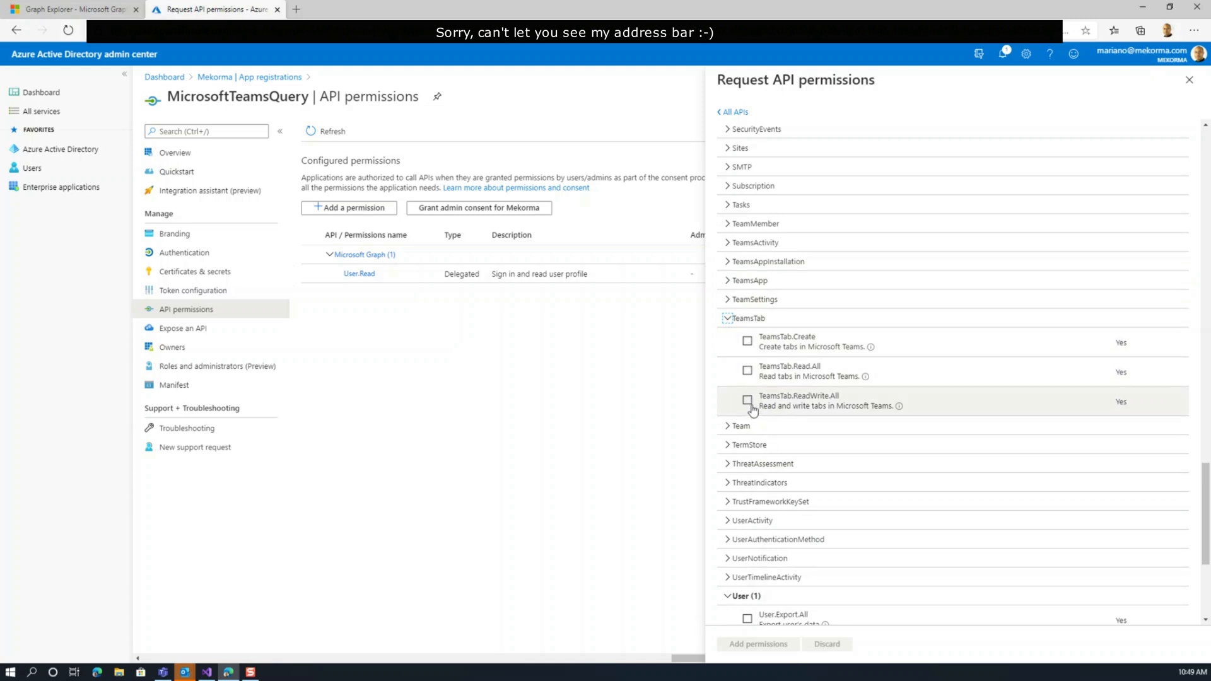
left_click(748, 343)
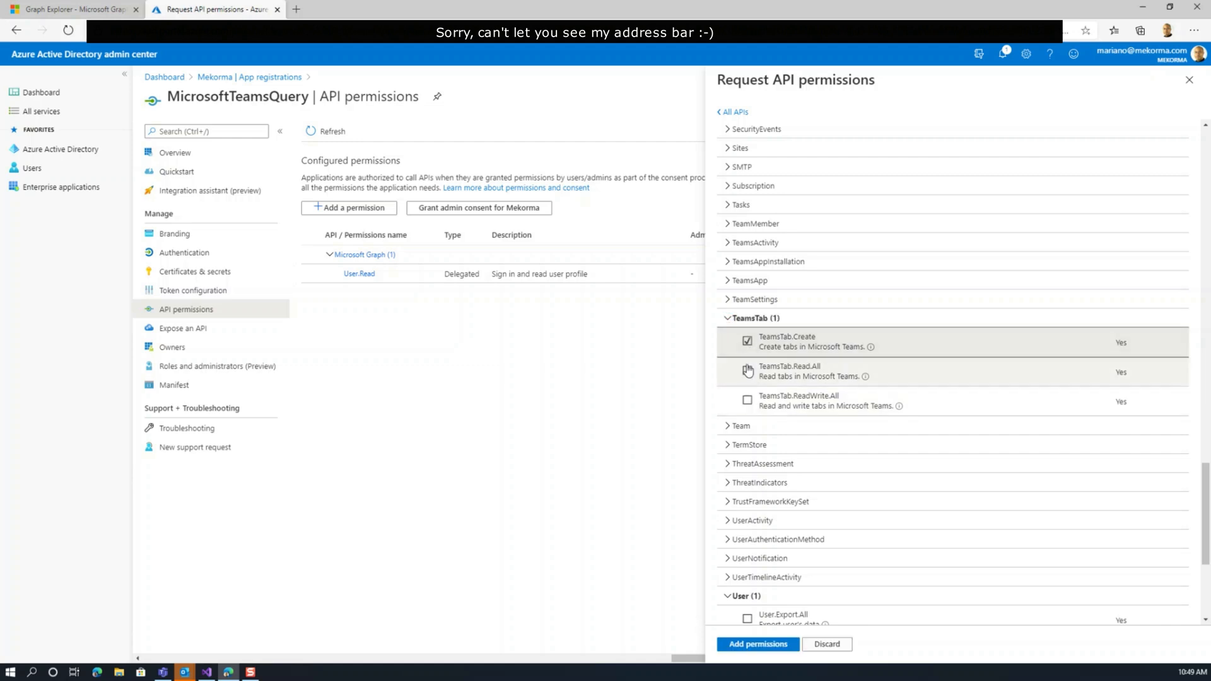
left_click(748, 370)
left_click(747, 400)
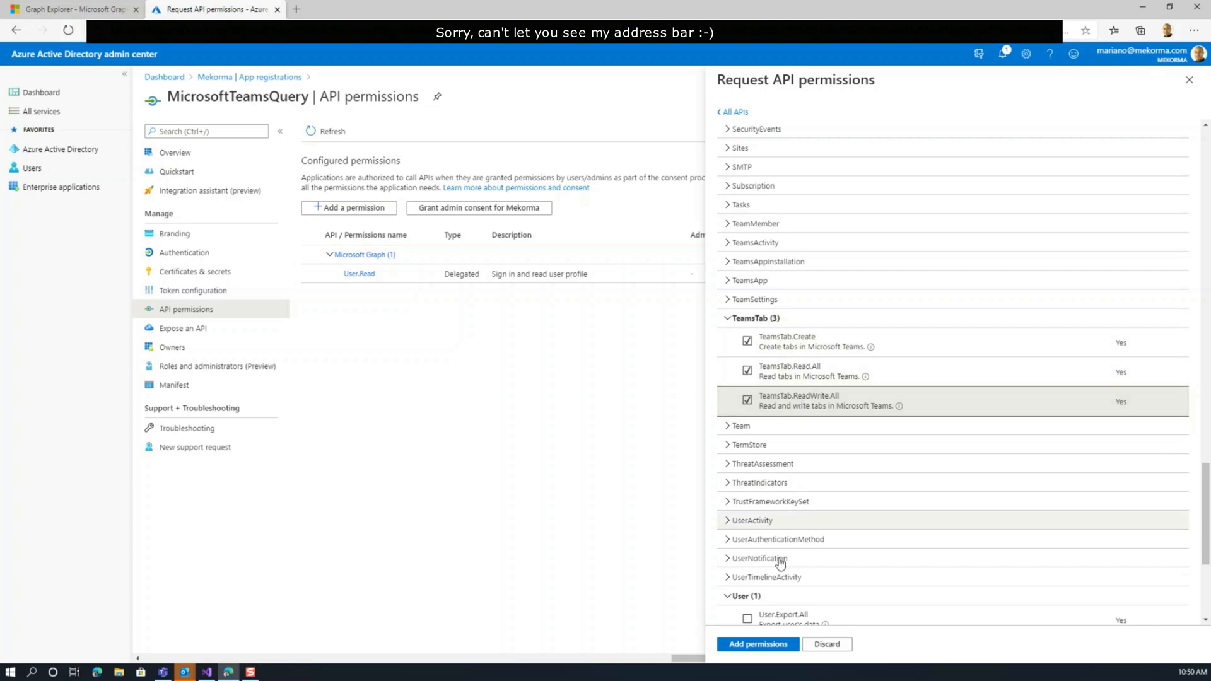
left_click(769, 645)
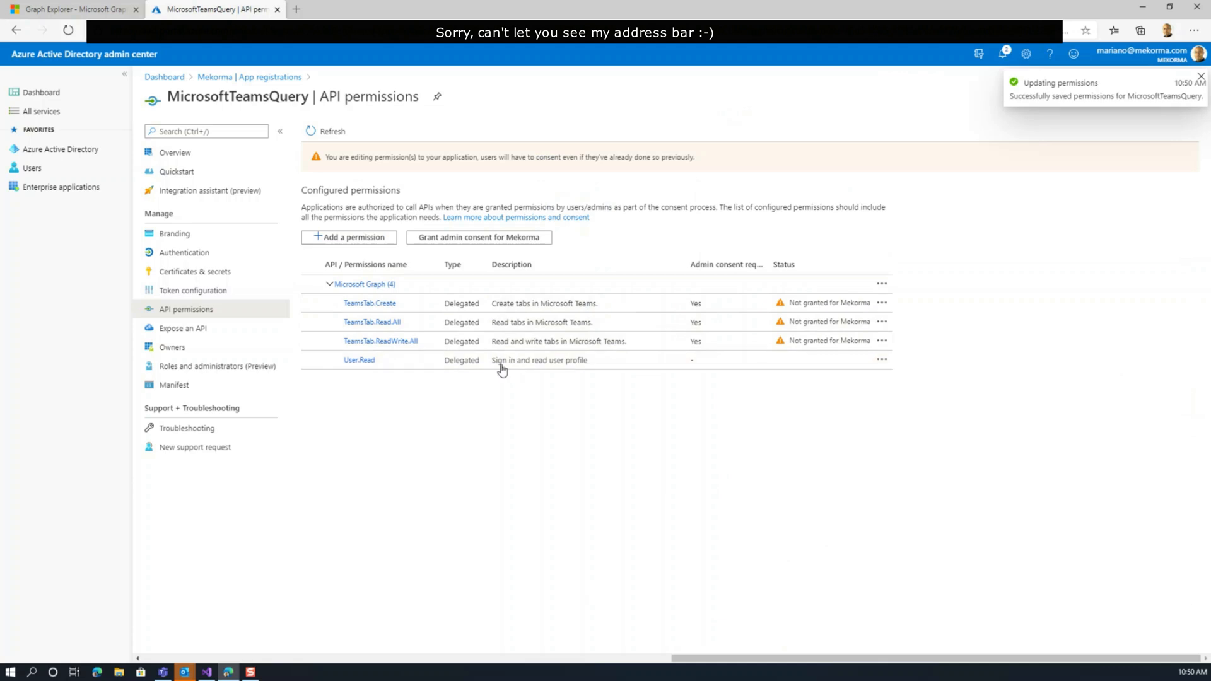
left_click(472, 238)
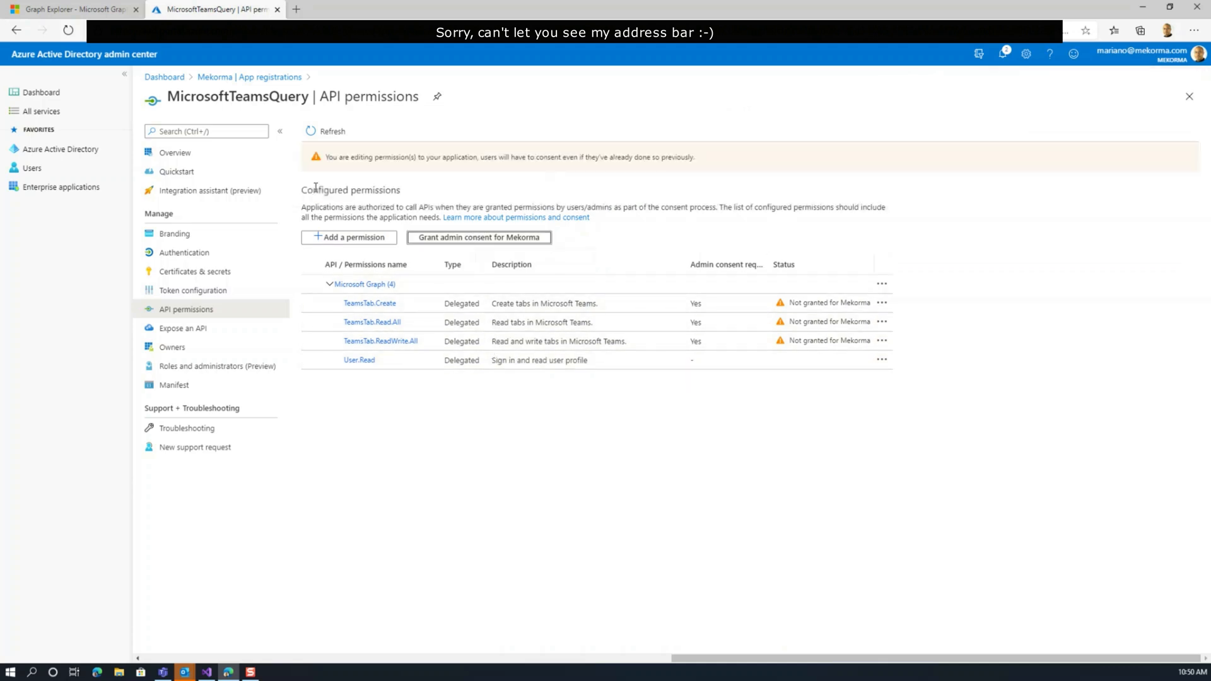
left_click(317, 190)
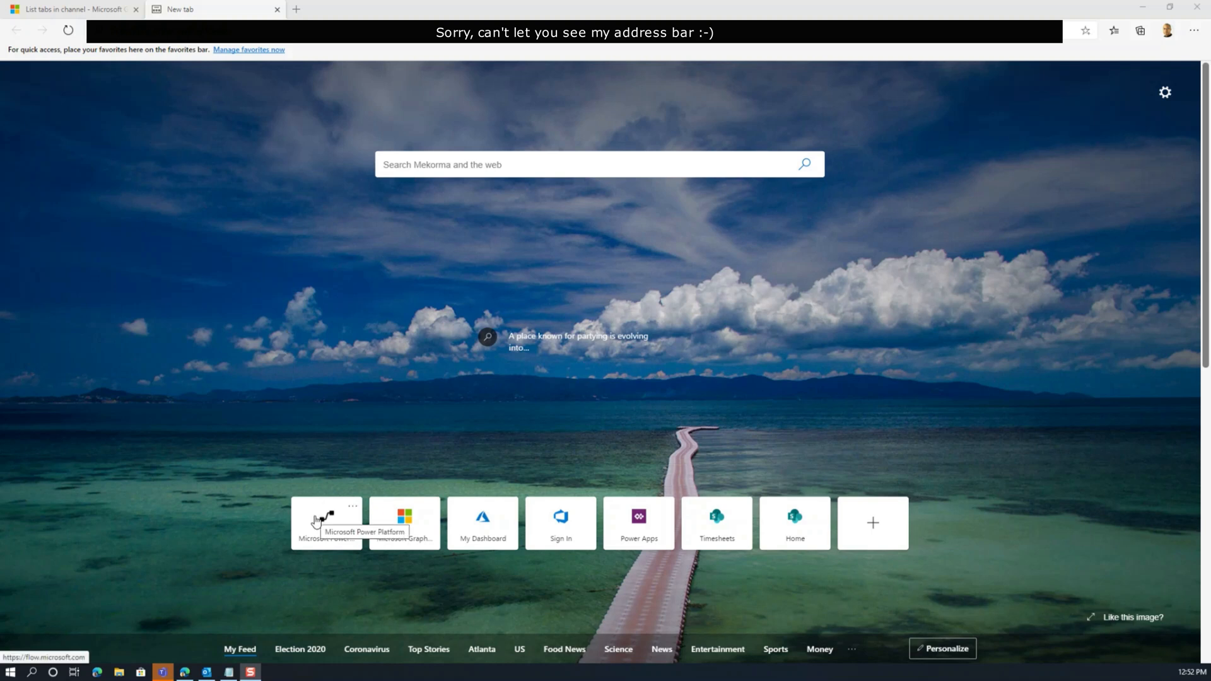
- Switch to Power Automate and create a blank instant flow named Query Teams Channel Tabs that is triggered manually
left_click(346, 506)
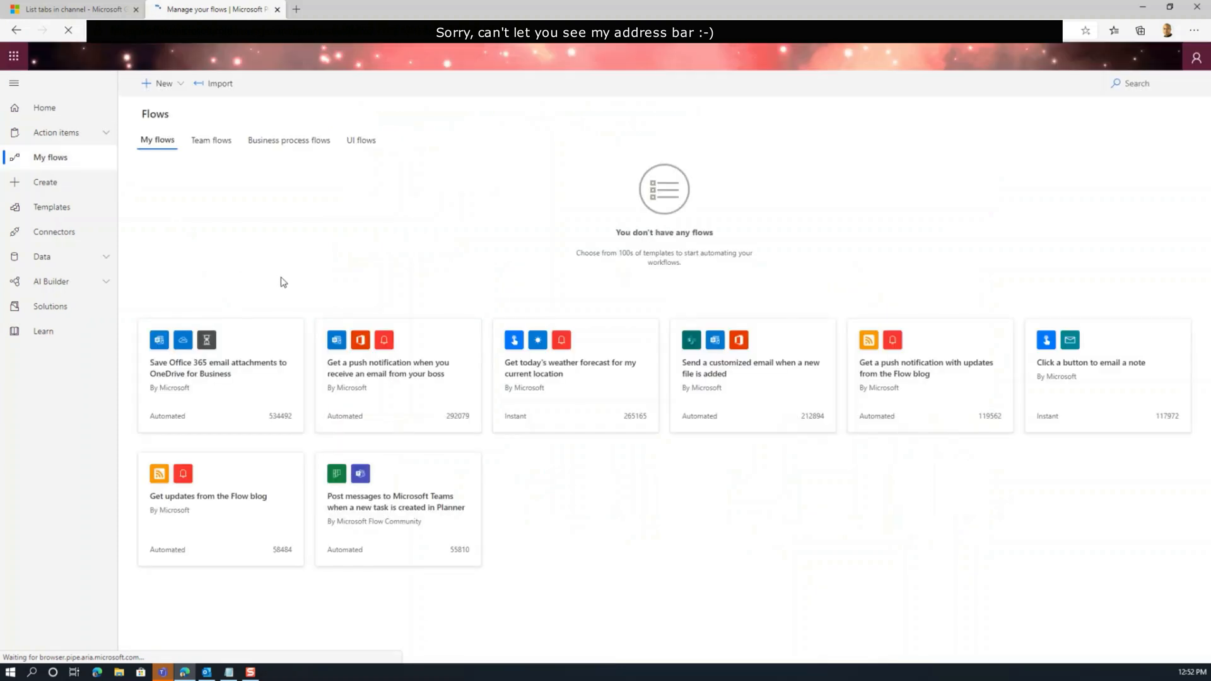
left_click(162, 88)
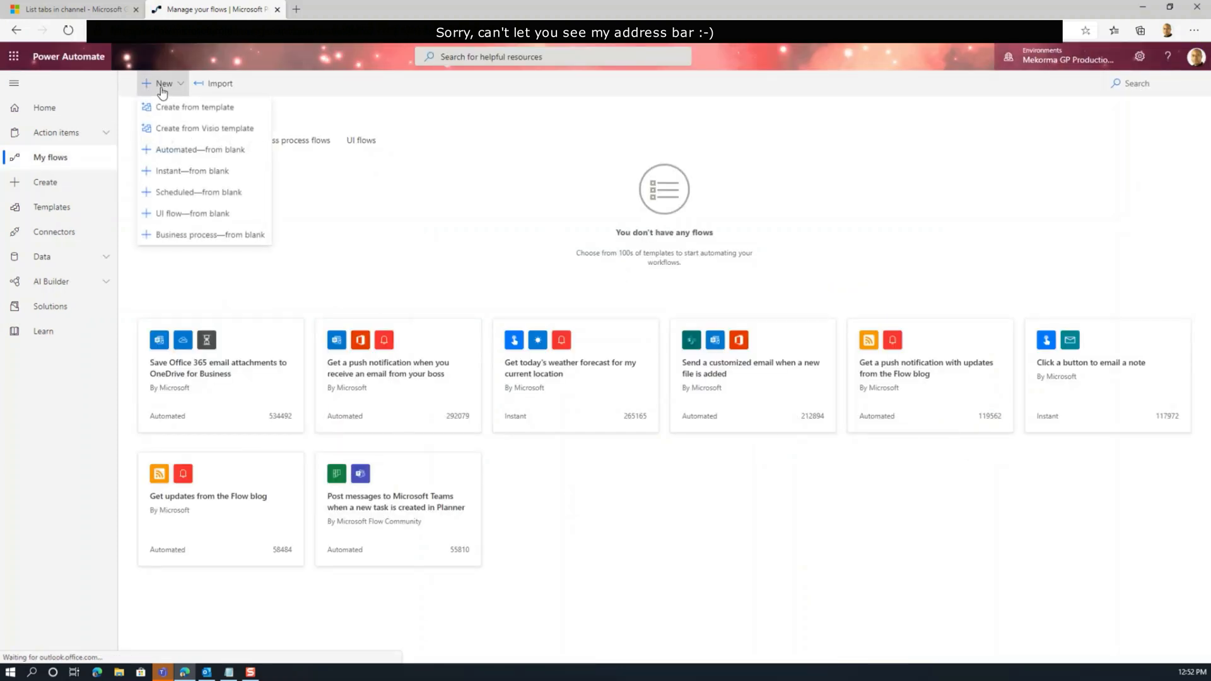
left_click(189, 170)
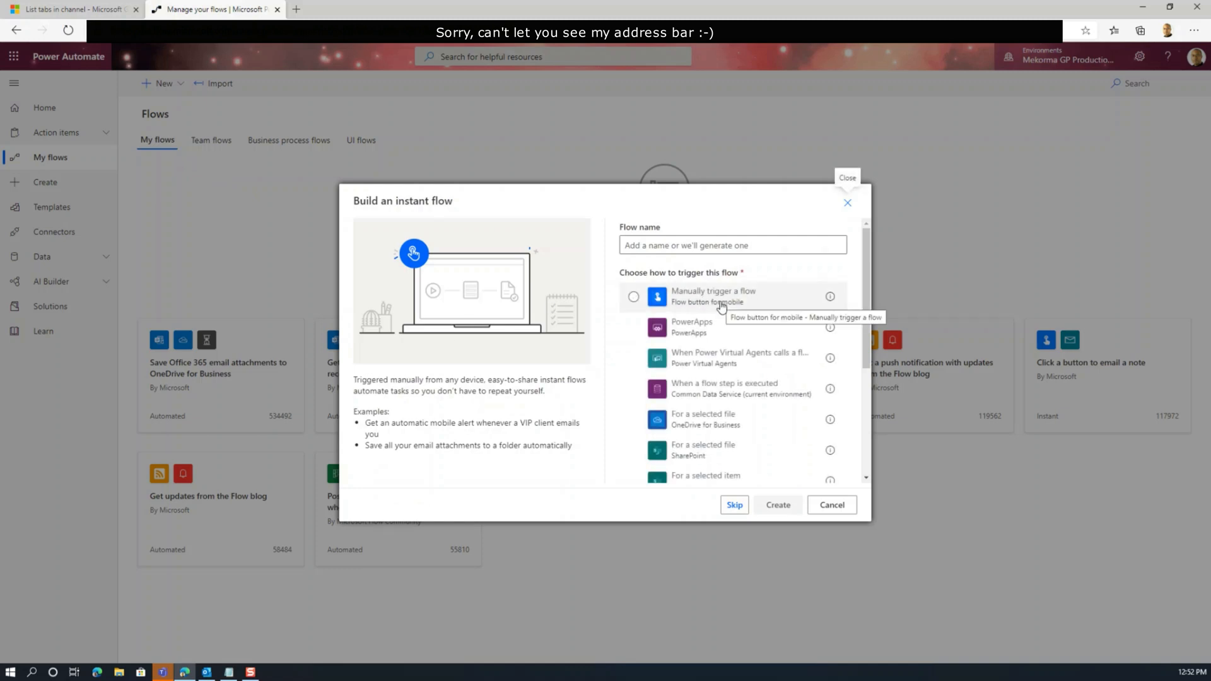
left_click(722, 307)
left_click(715, 247)
type("Query Teams Cha")
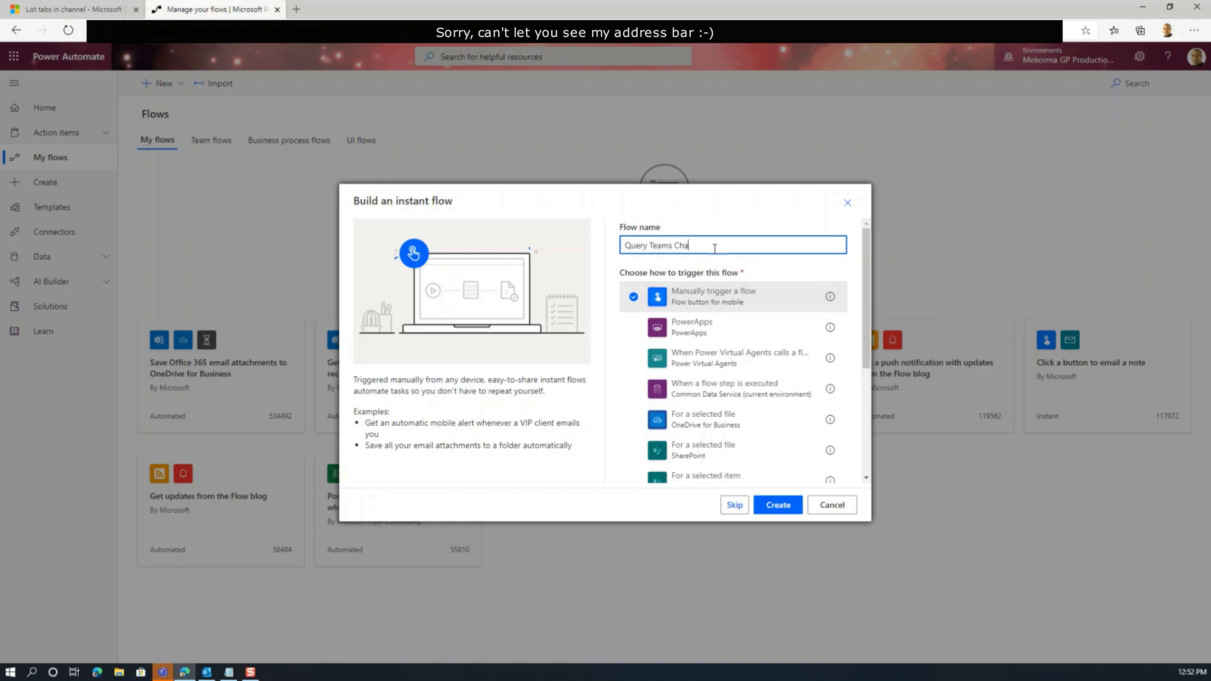
type("nnel Tabs")
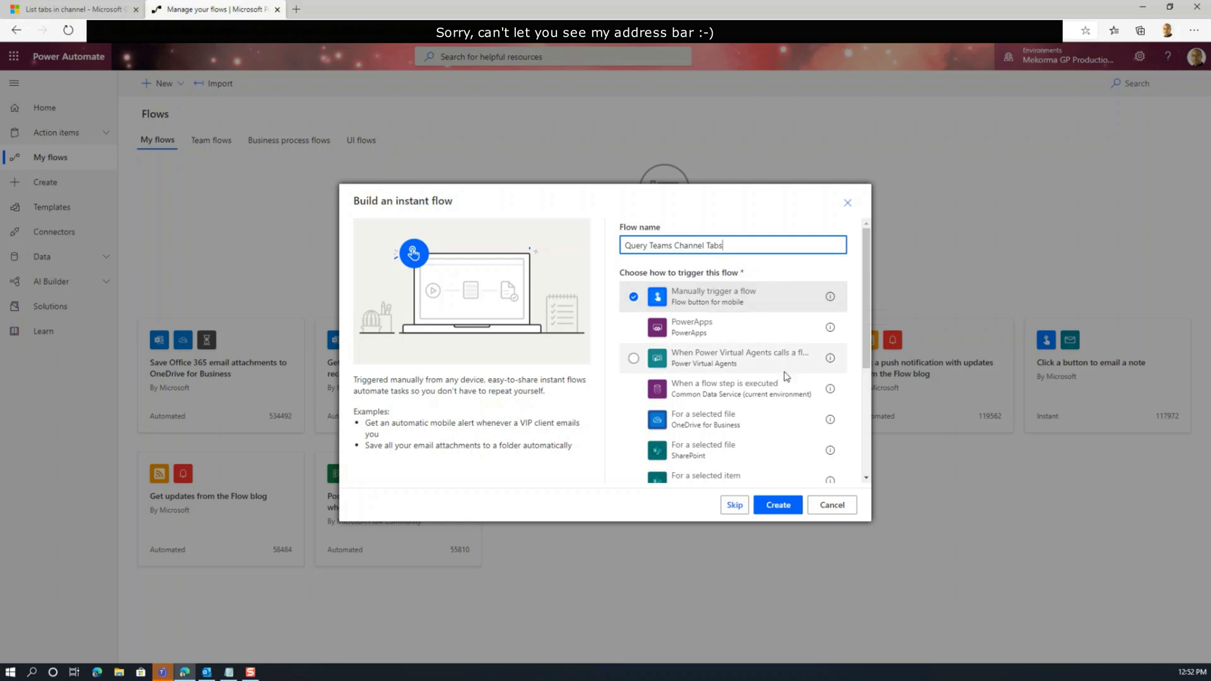
left_click(776, 506)
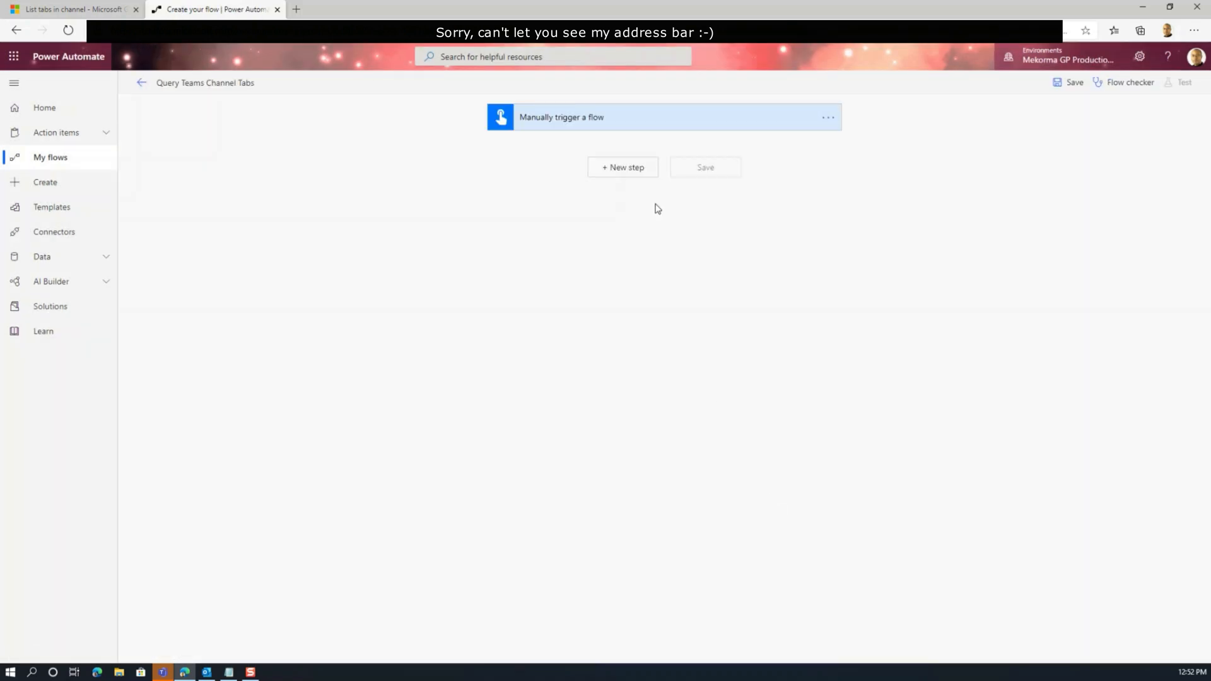
- Add a text input named Channel Name to the manual trigger
left_click(631, 124)
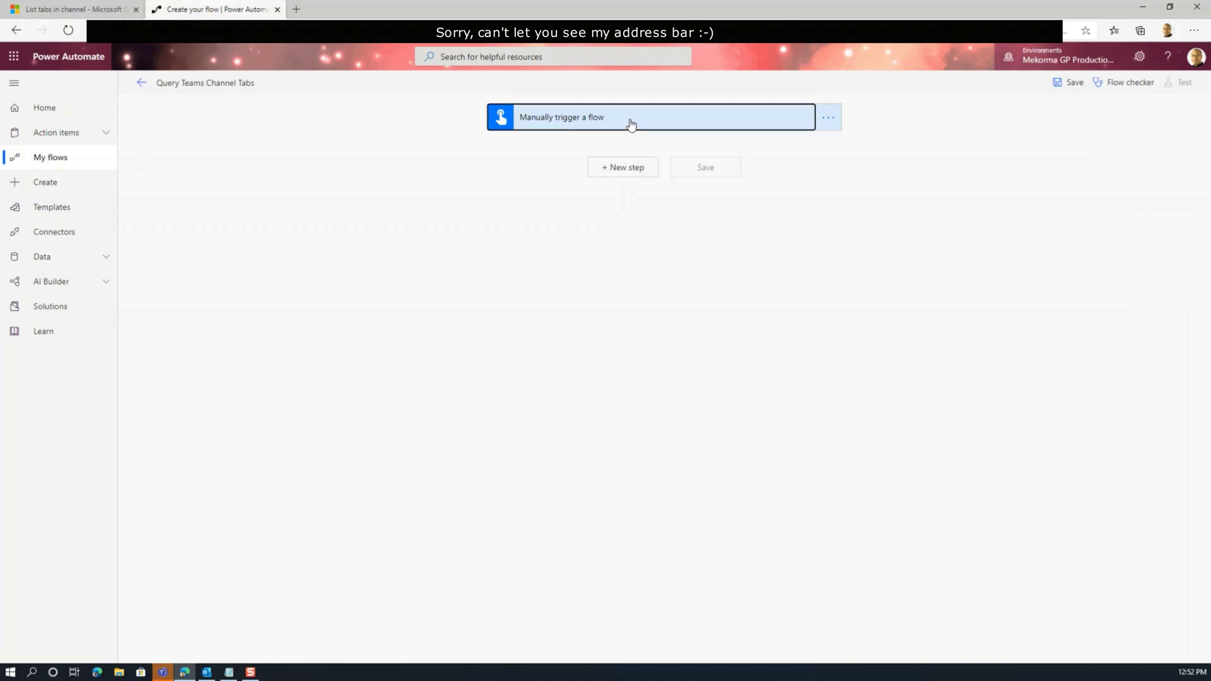
left_click(533, 150)
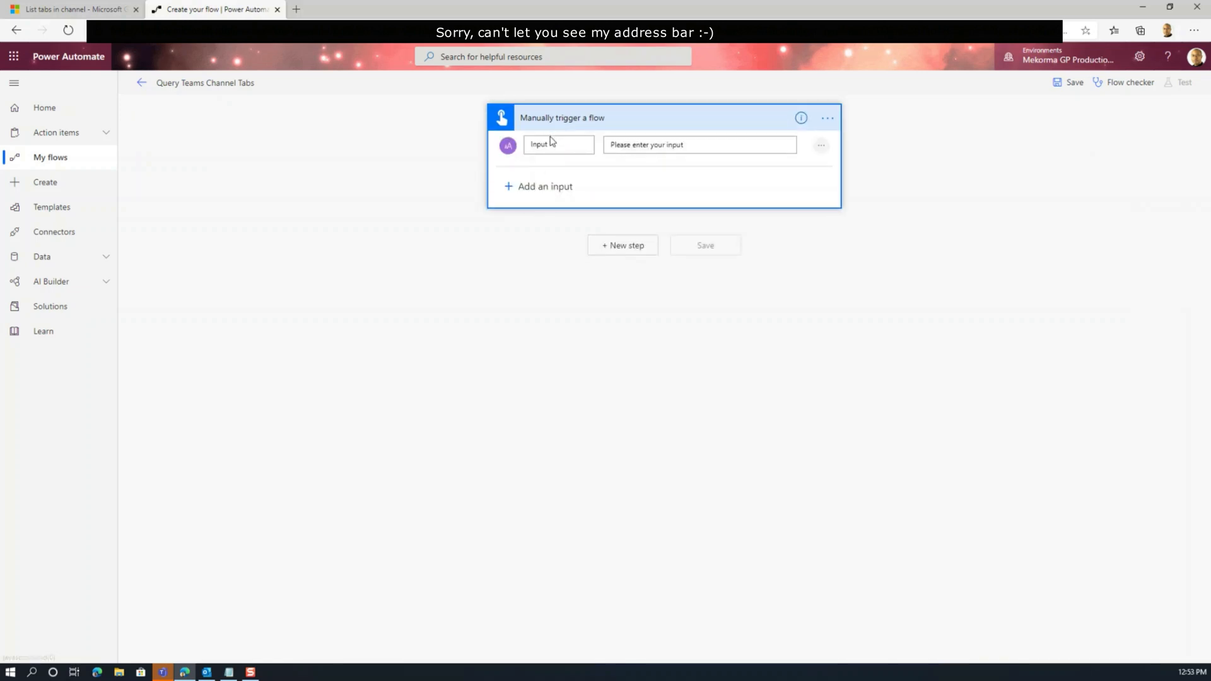
left_click_drag(554, 144, 517, 146)
type("Channel Name")
- Add a Microsoft Teams Get a team action after the trigger, with Mekorma Professional Services as the team
left_click(615, 245)
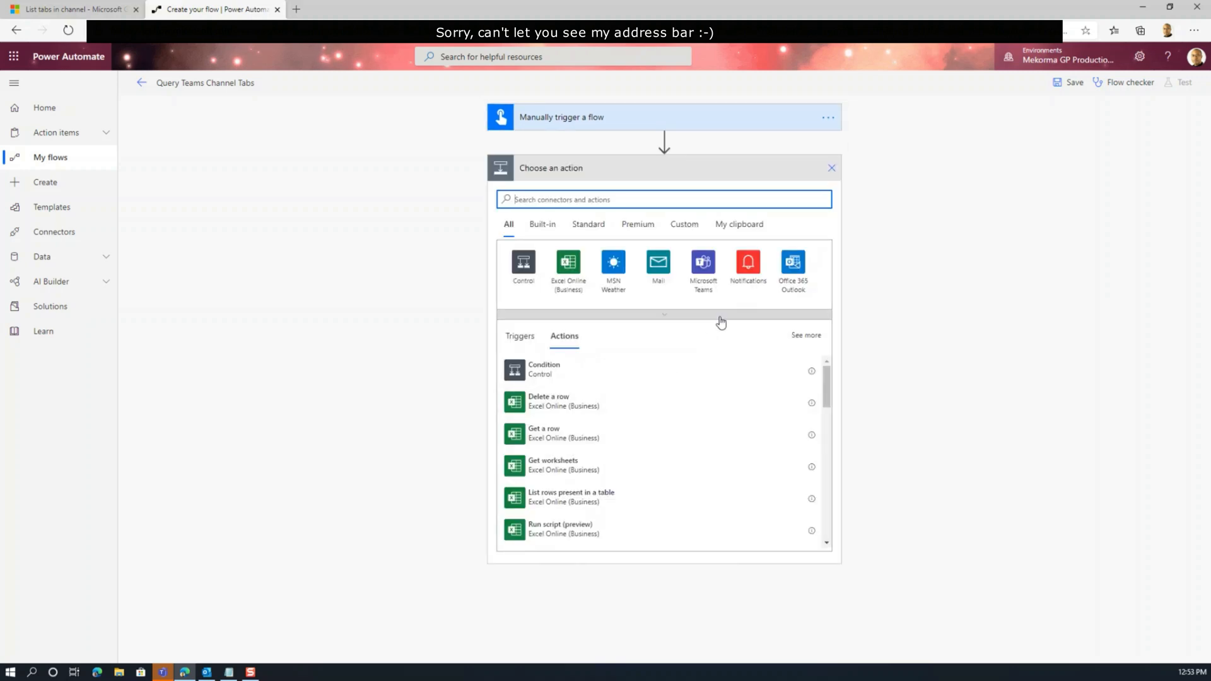
left_click(708, 277)
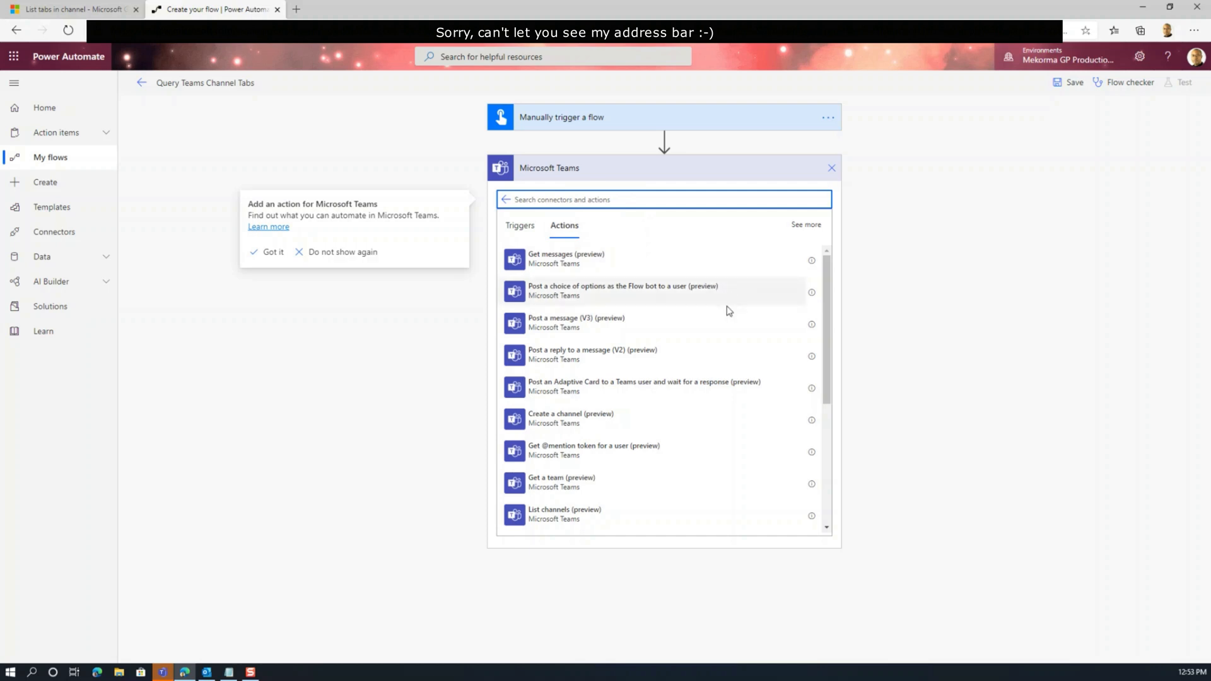
left_click_drag(826, 309, 828, 451)
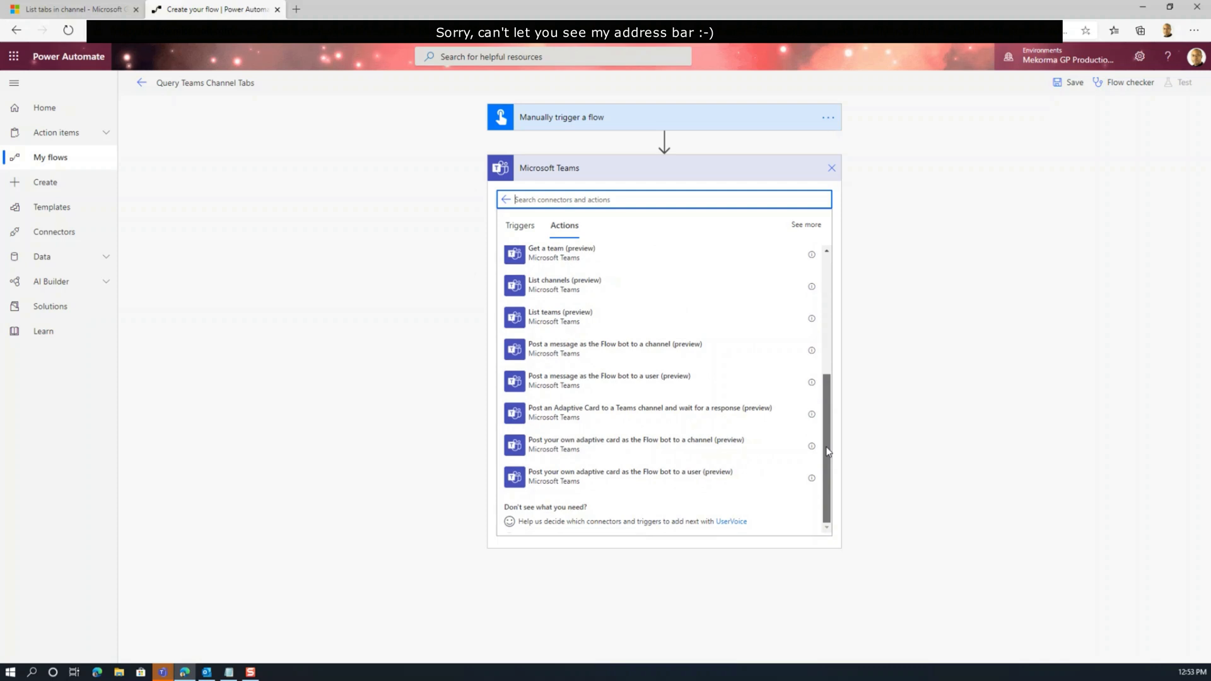
scroll(823, 414, "up", 3)
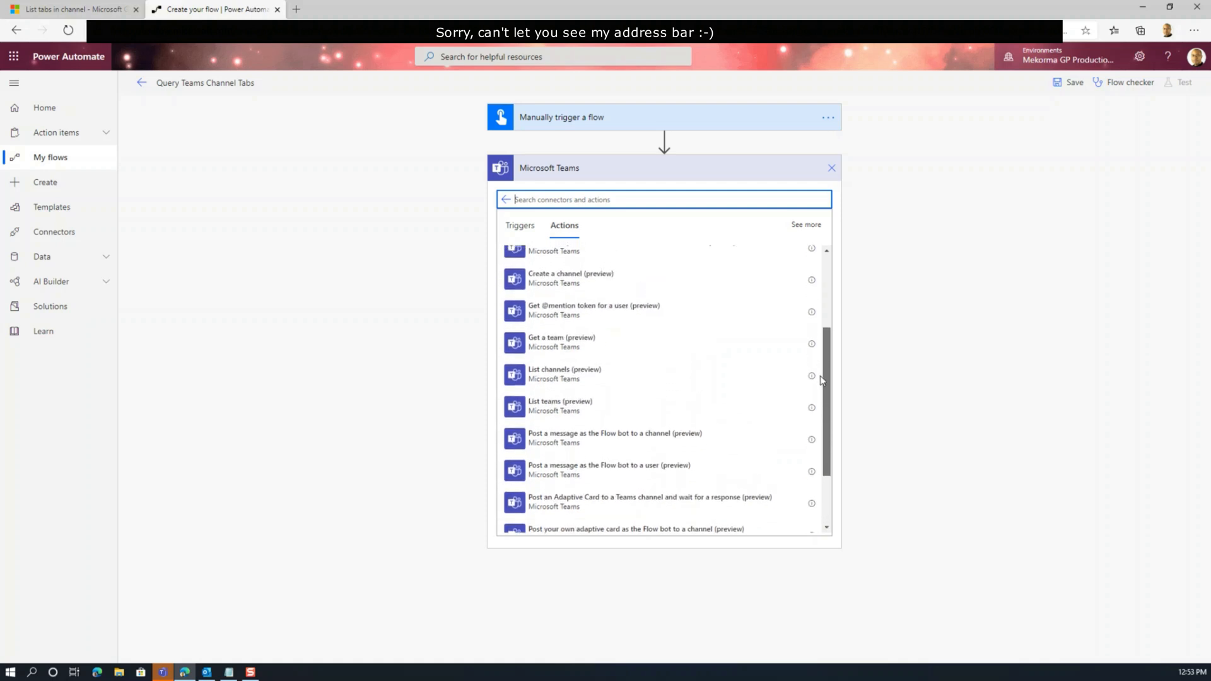
left_click(570, 347)
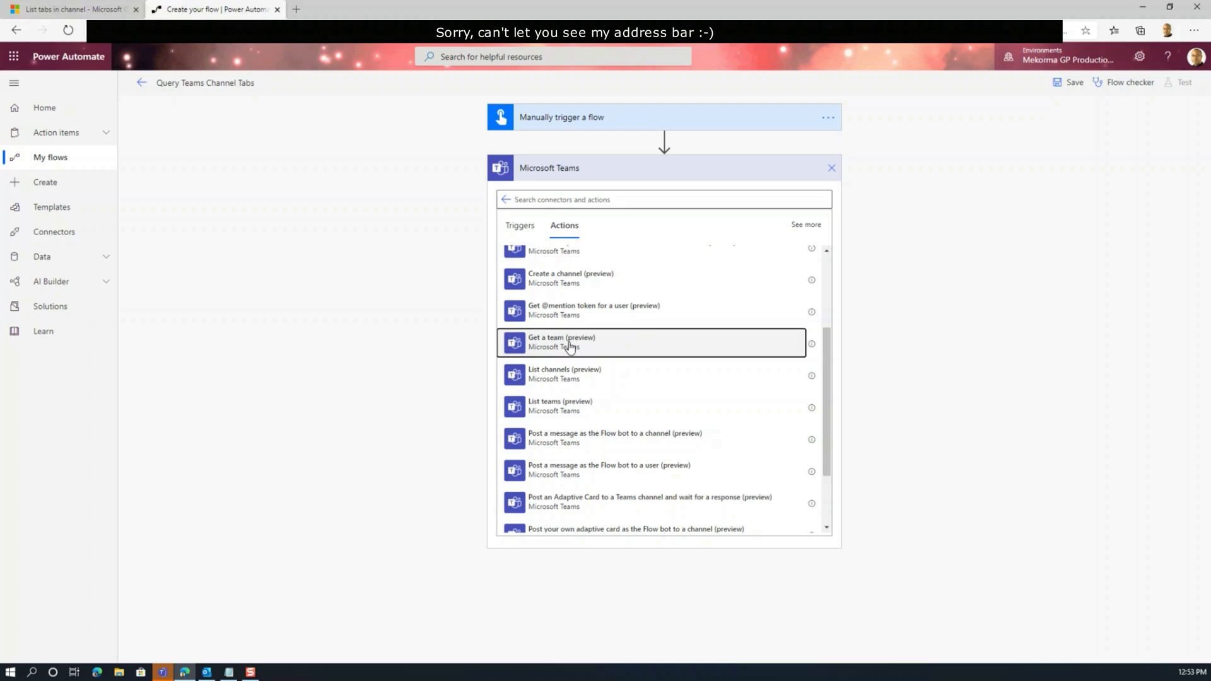
left_click(818, 198)
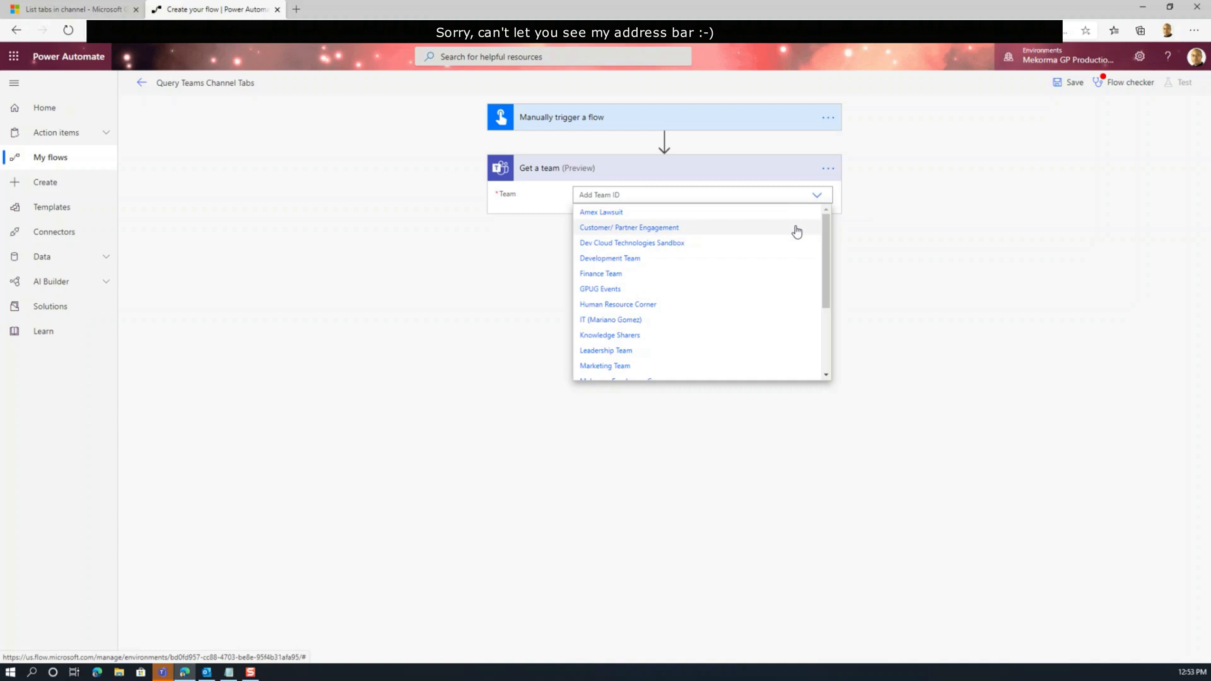
scroll(817, 257, "down", 1)
scroll(817, 256, "down", 3)
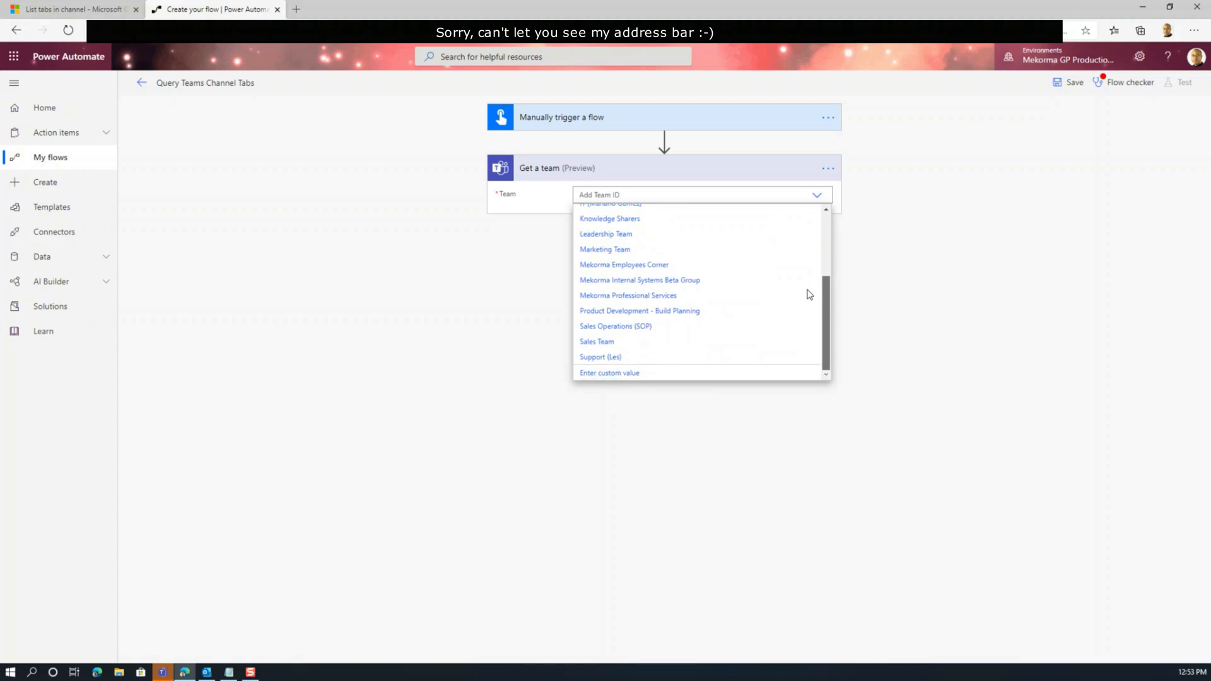
left_click(644, 297)
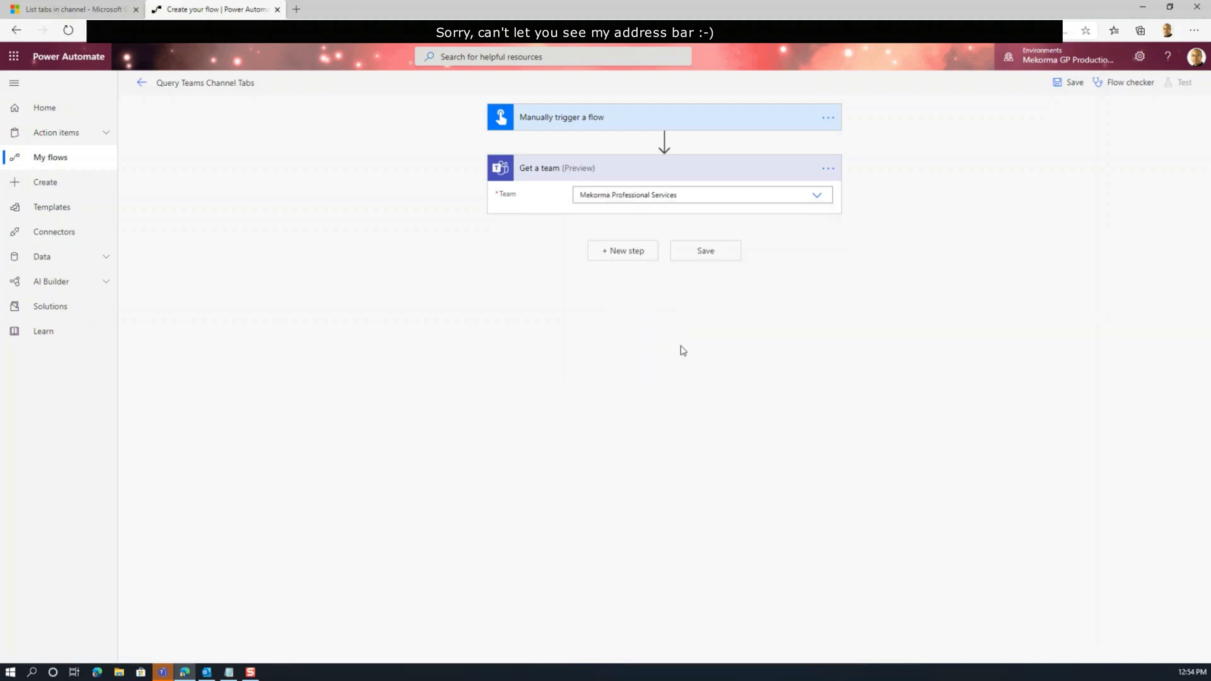
- Add a Microsoft Teams List channels action for the Mekorma Professional Services team
left_click(630, 260)
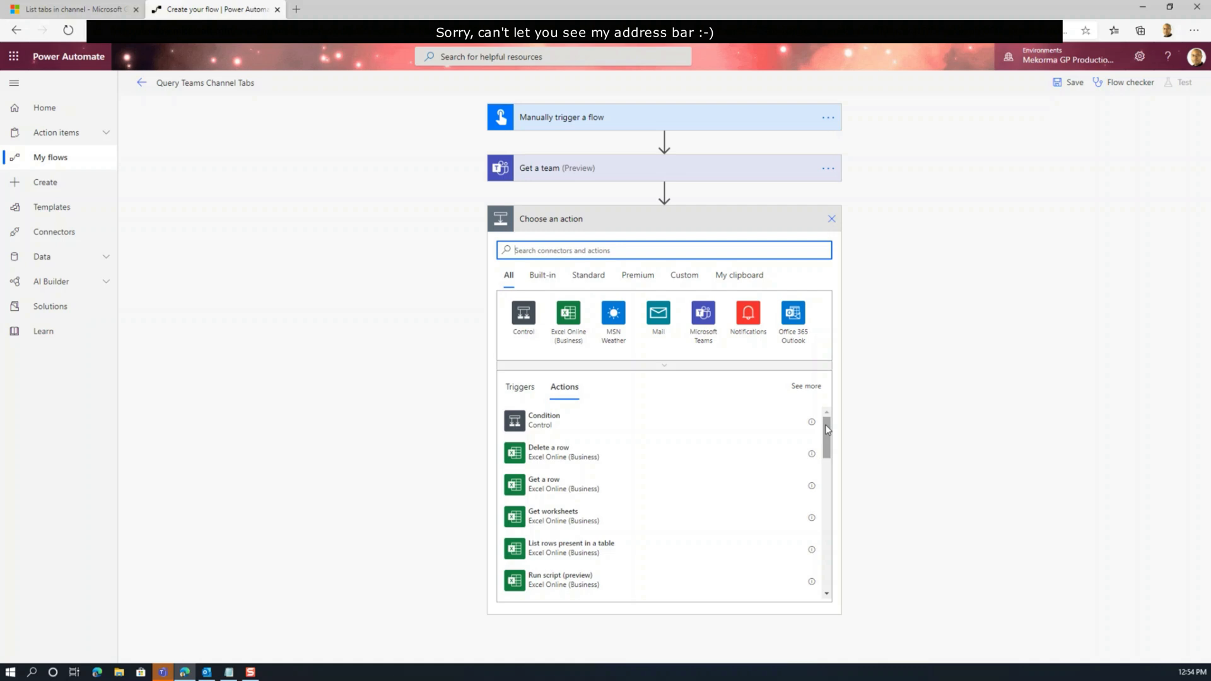
left_click(703, 313)
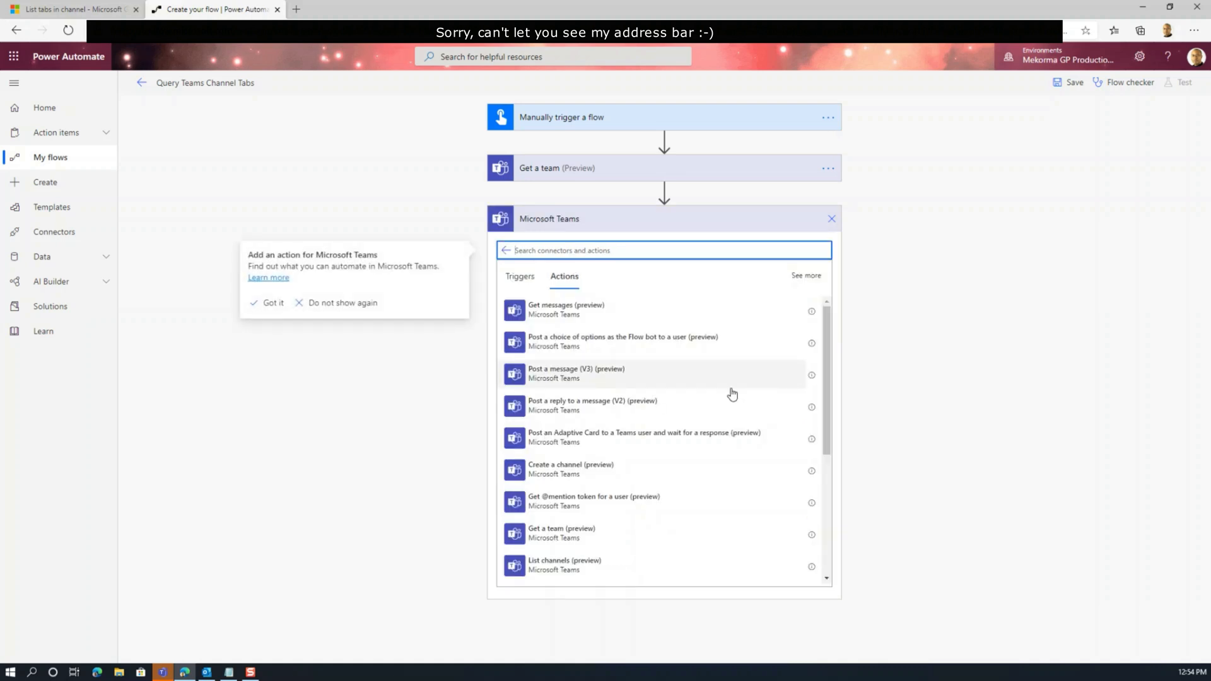
scroll(824, 440, "down", 1)
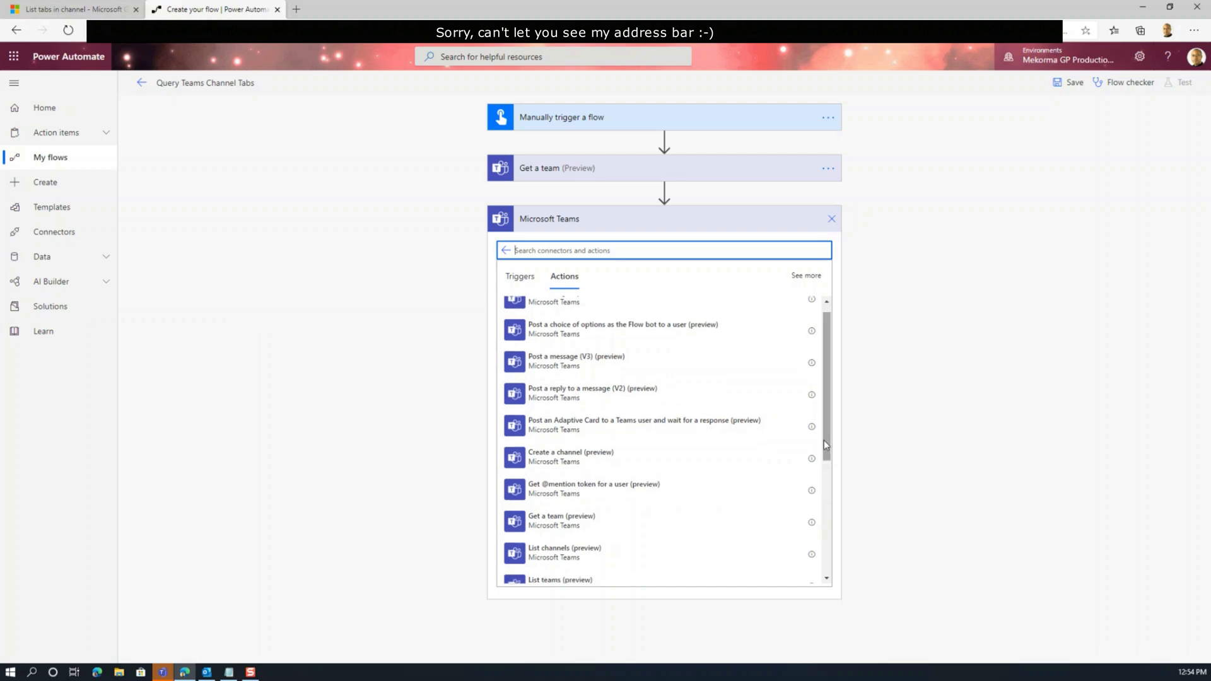
left_click(602, 547)
left_click(721, 246)
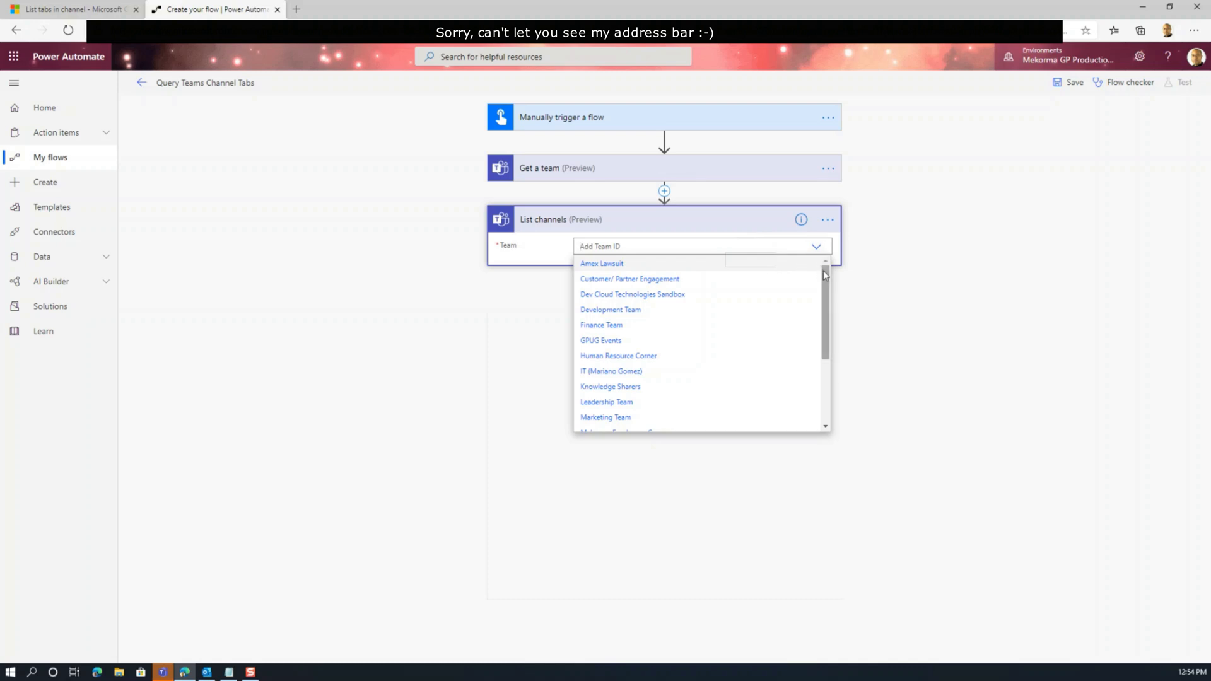
left_click_drag(823, 271, 817, 338)
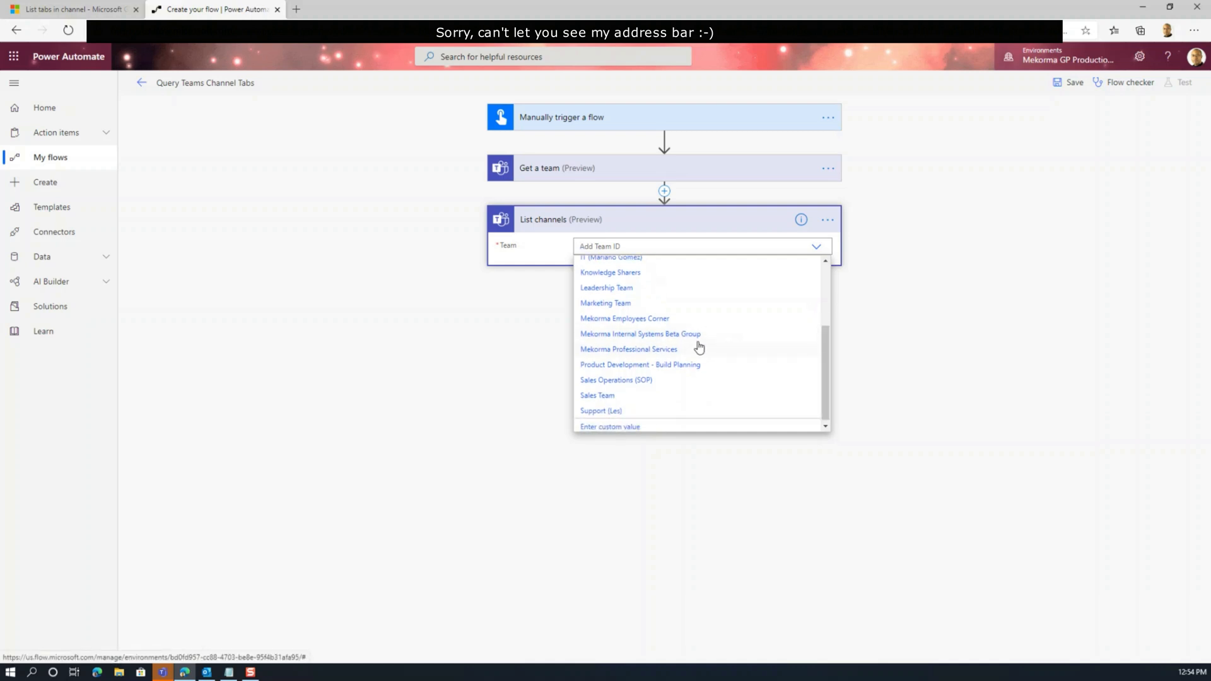
left_click(668, 350)
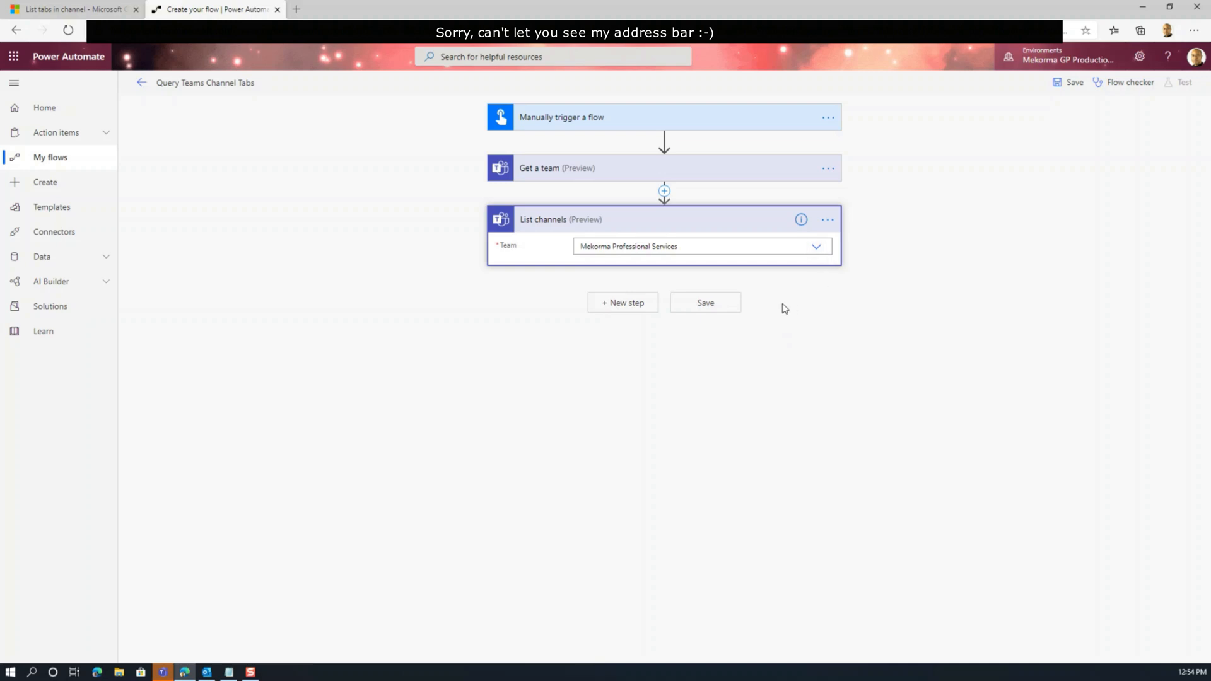
- Add a Filter array action that takes the Channel List from List channels as its source
left_click(628, 304)
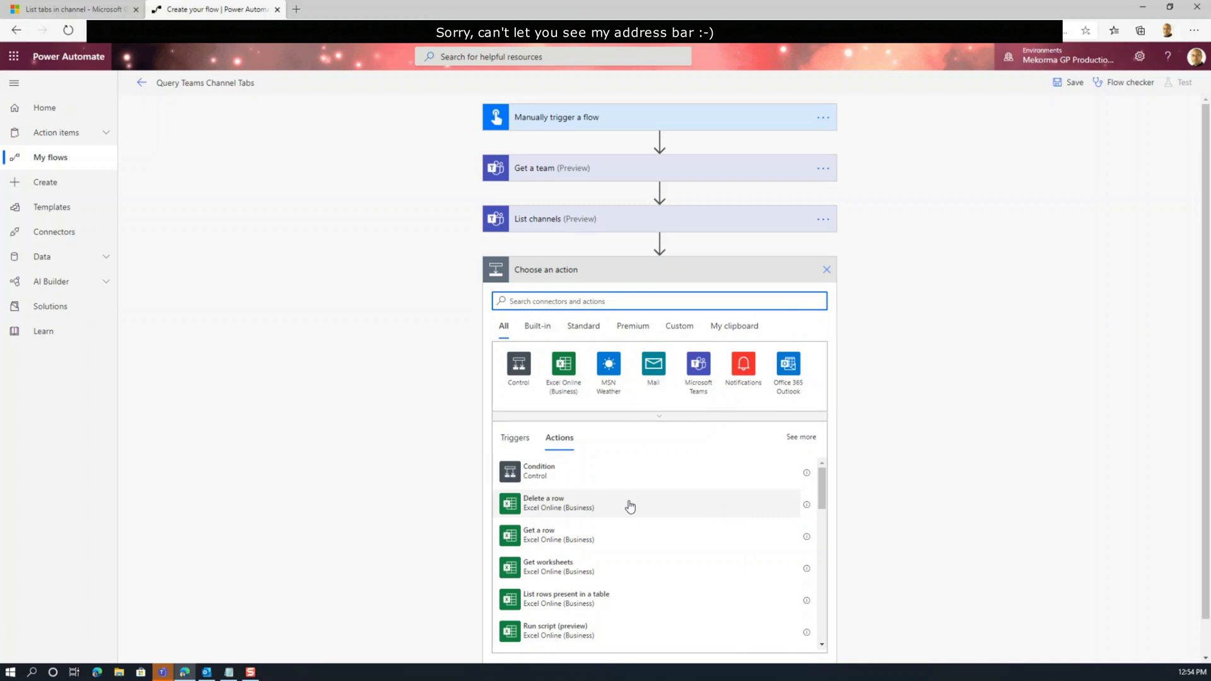
type("filter")
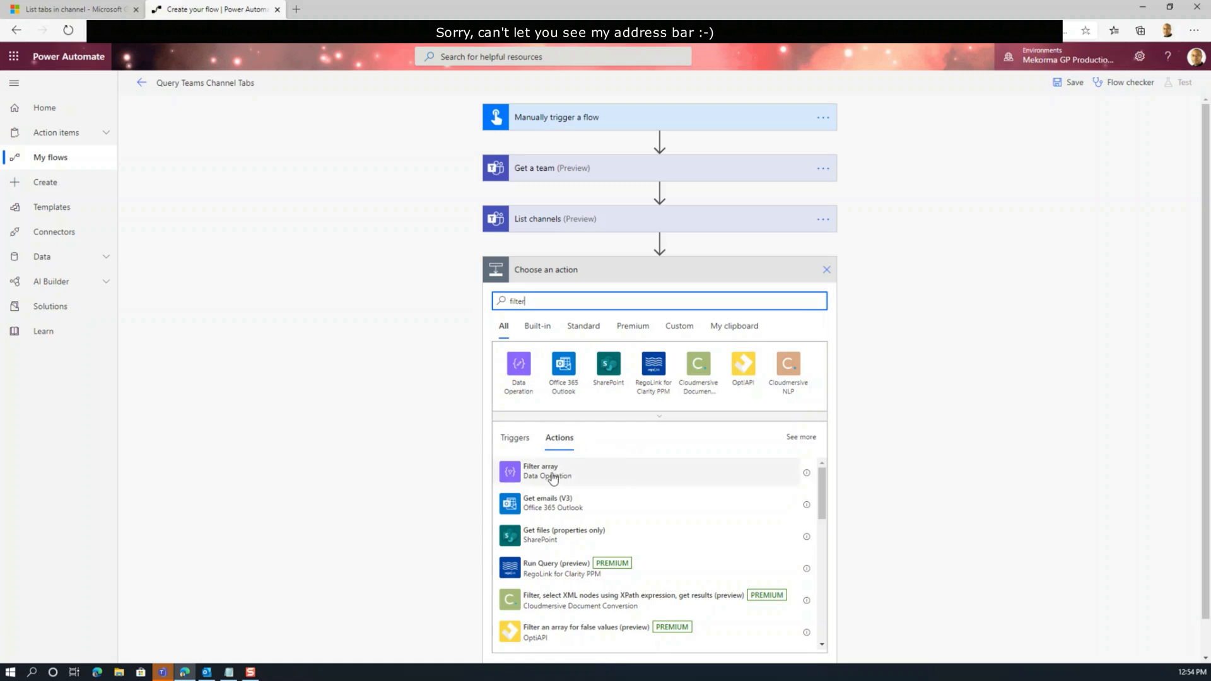
left_click(577, 475)
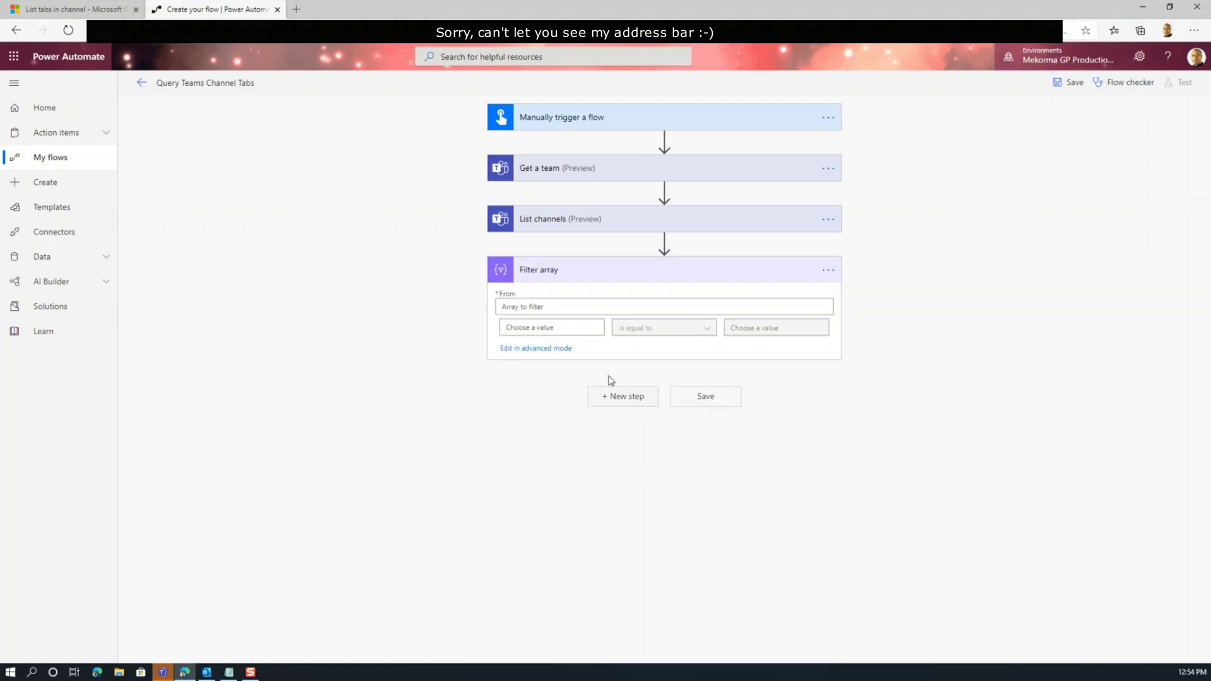
left_click(588, 307)
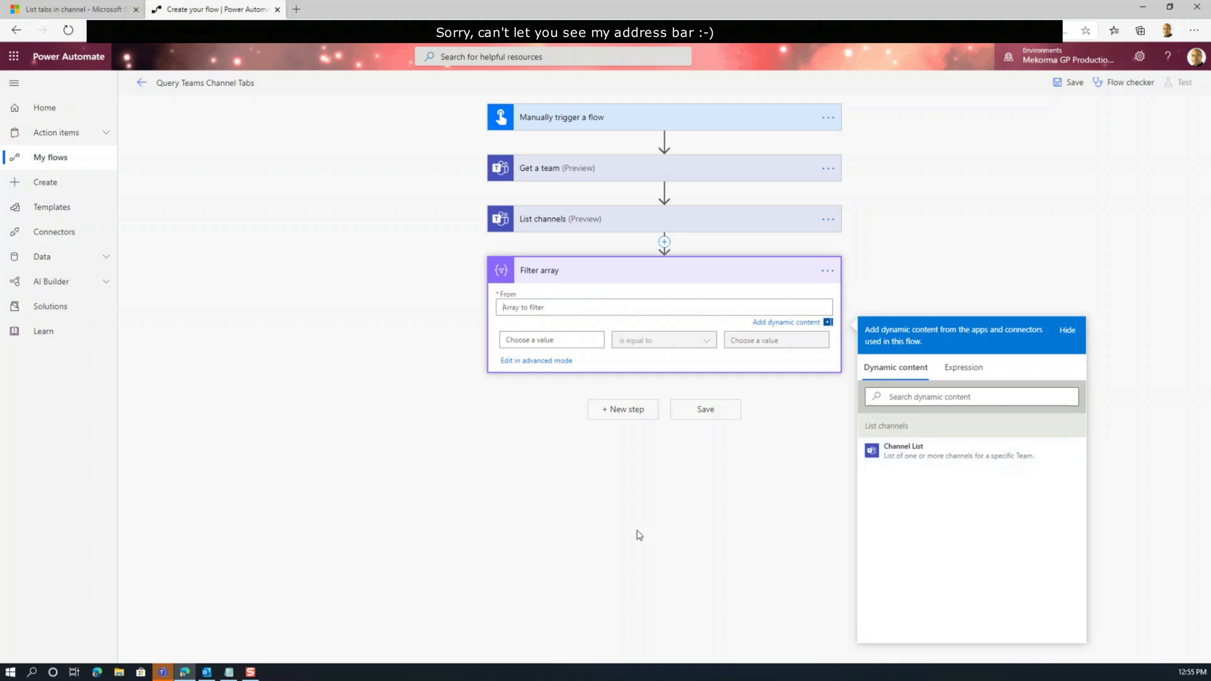
left_click(892, 463)
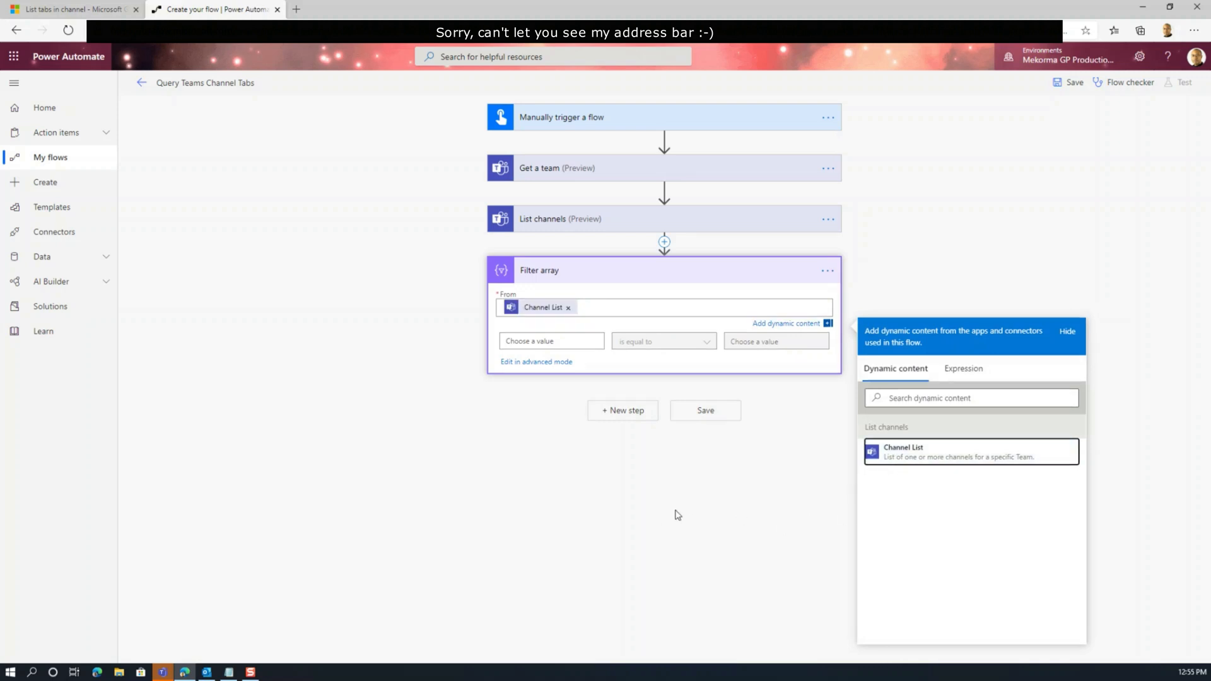
- Set the filter condition so the Channel Name from List channels is equal to the trigger's Channel Name input
left_click(553, 341)
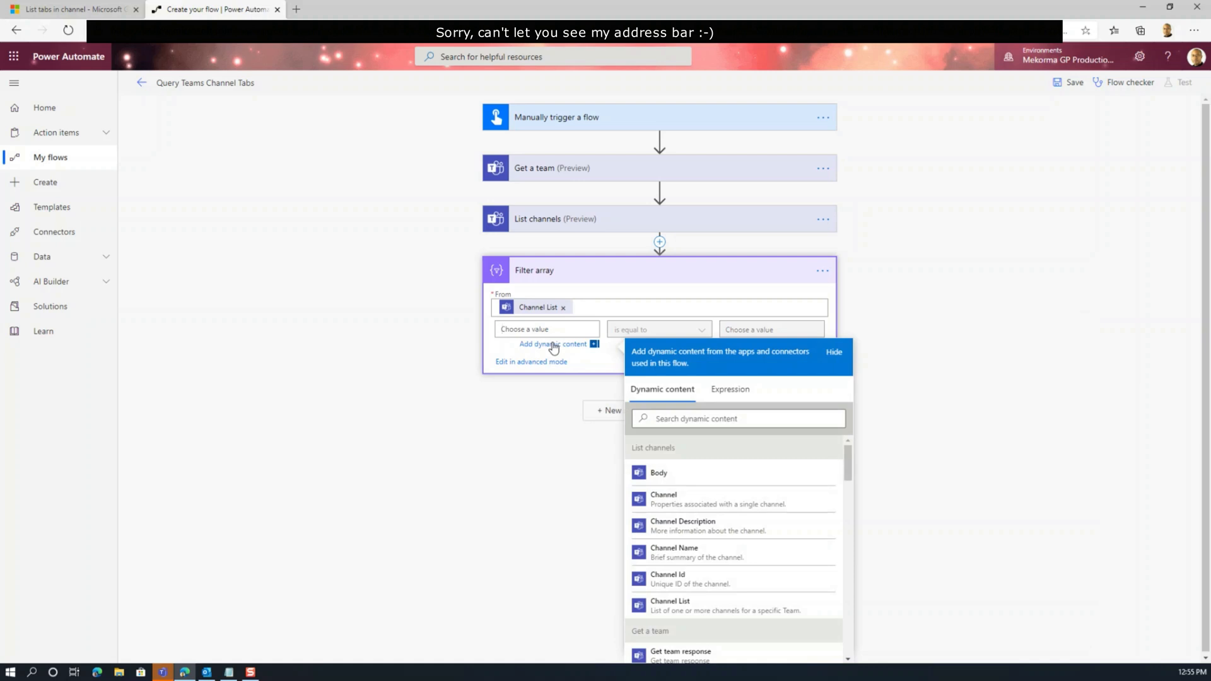
left_click(687, 552)
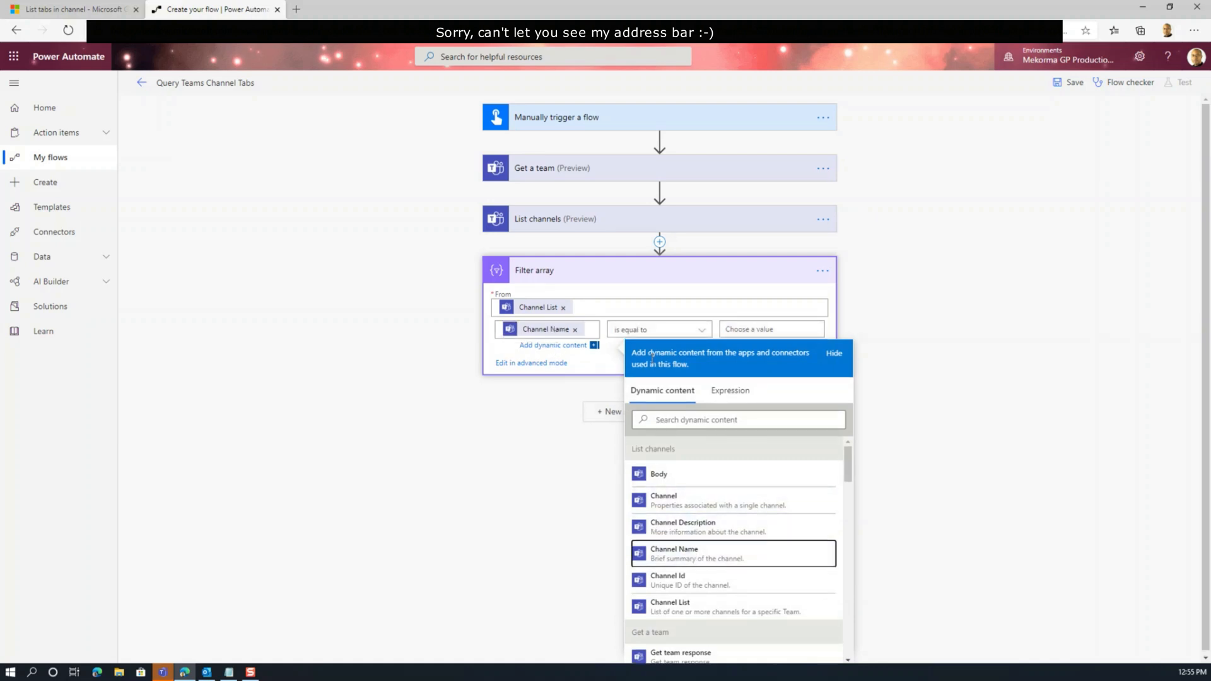
left_click(757, 331)
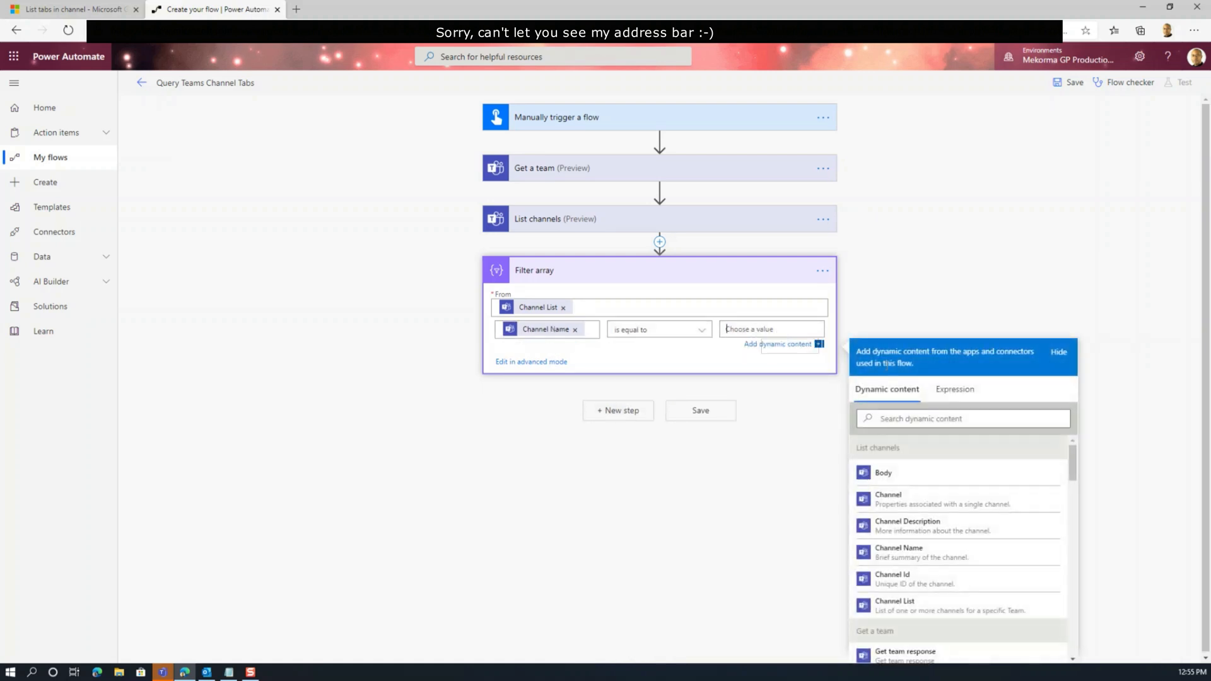
left_click_drag(1072, 466, 1059, 676)
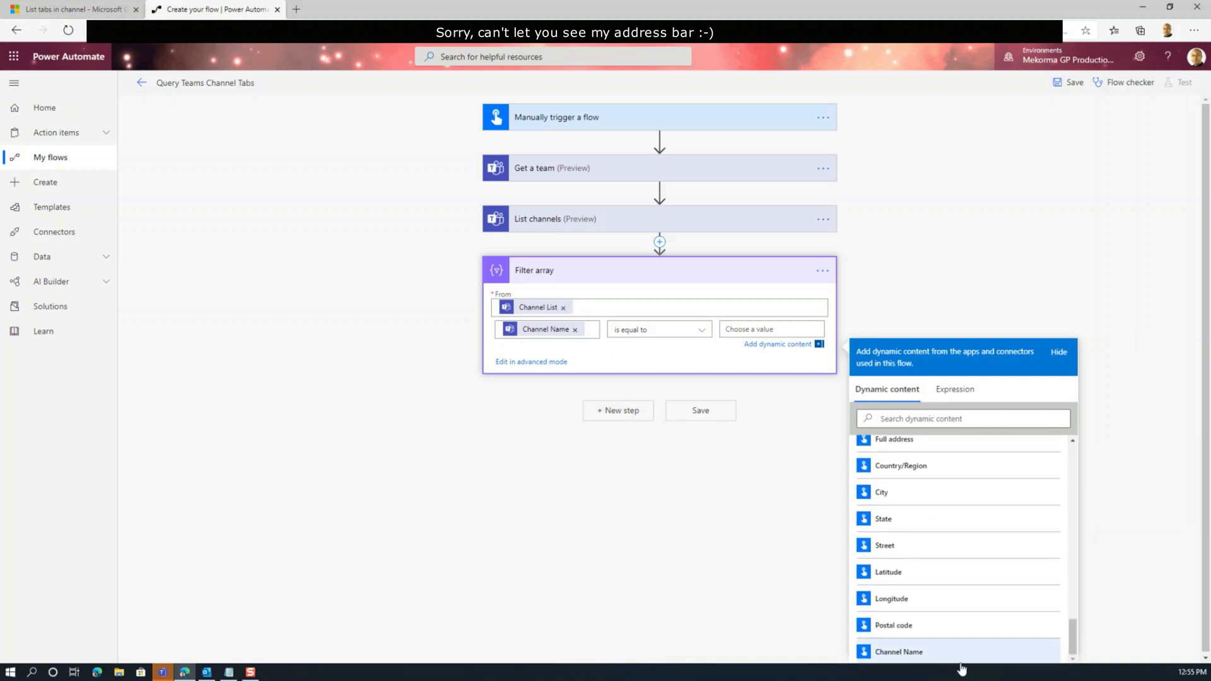
left_click(921, 659)
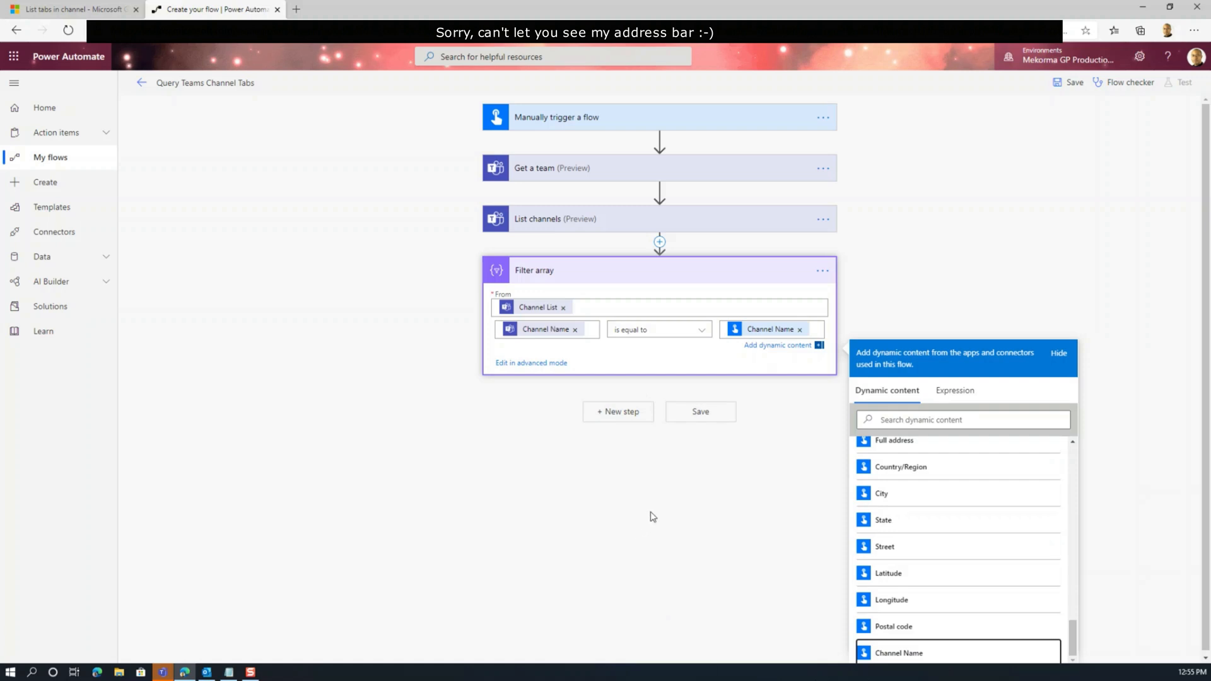
left_click(704, 367)
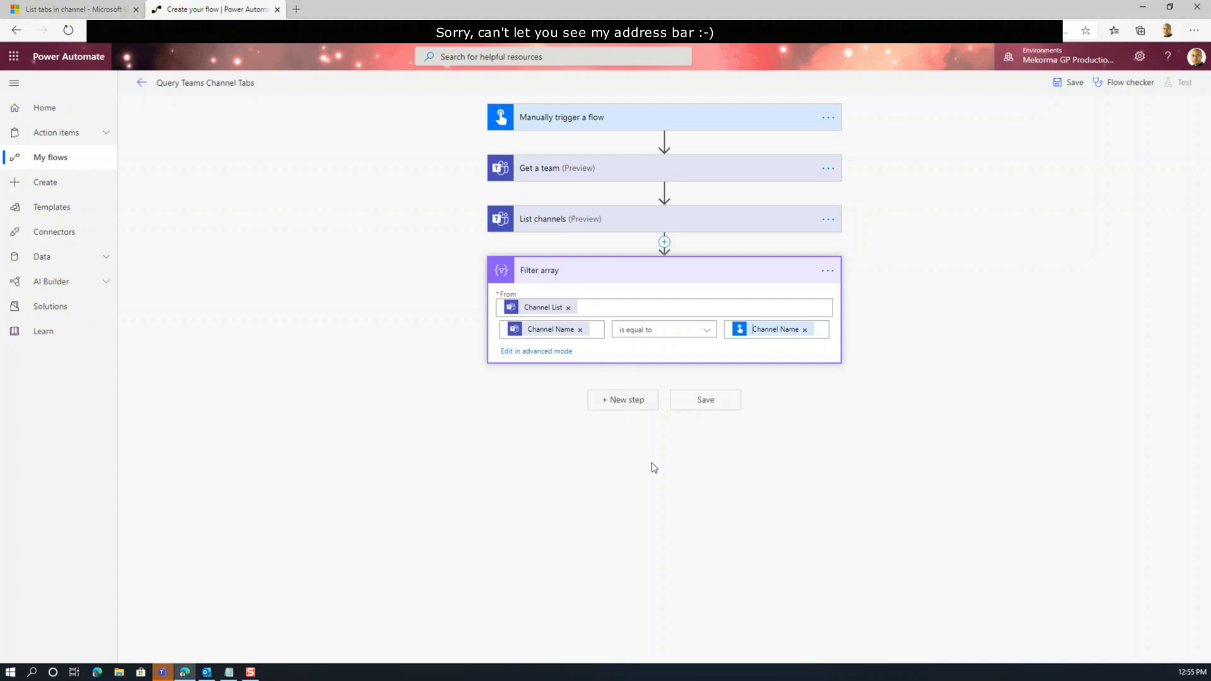
- Add a Data Operation Compose action after Filter array
left_click(627, 404)
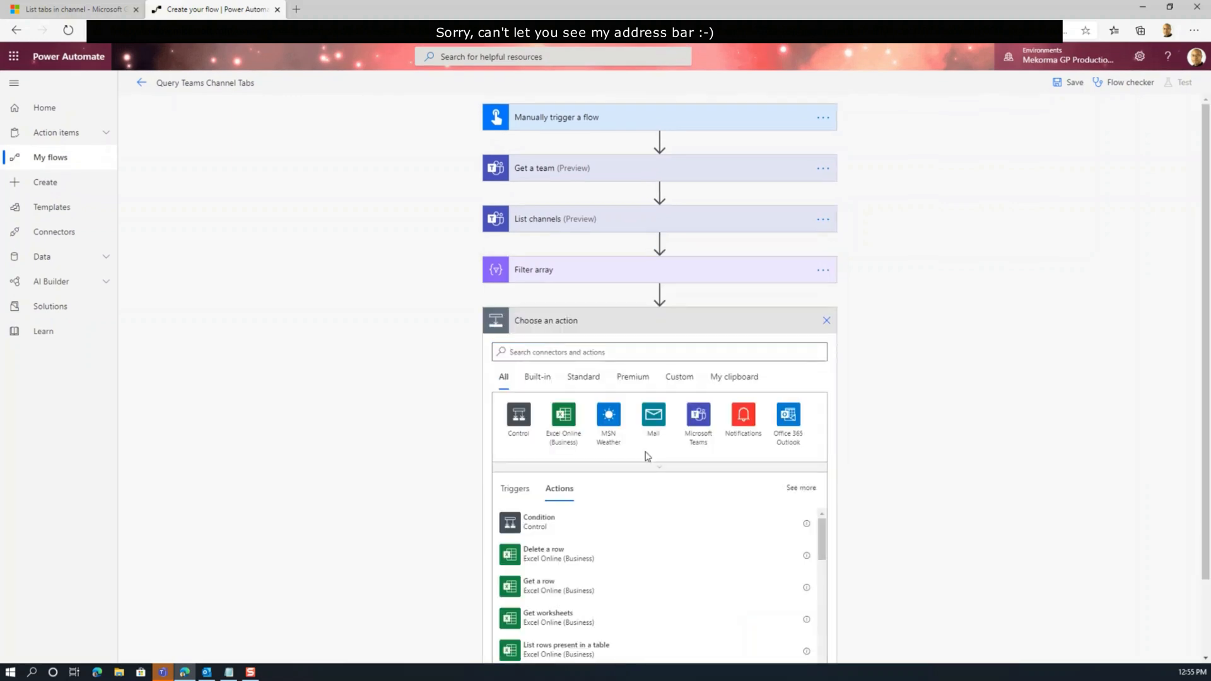
left_click(623, 352)
type("c")
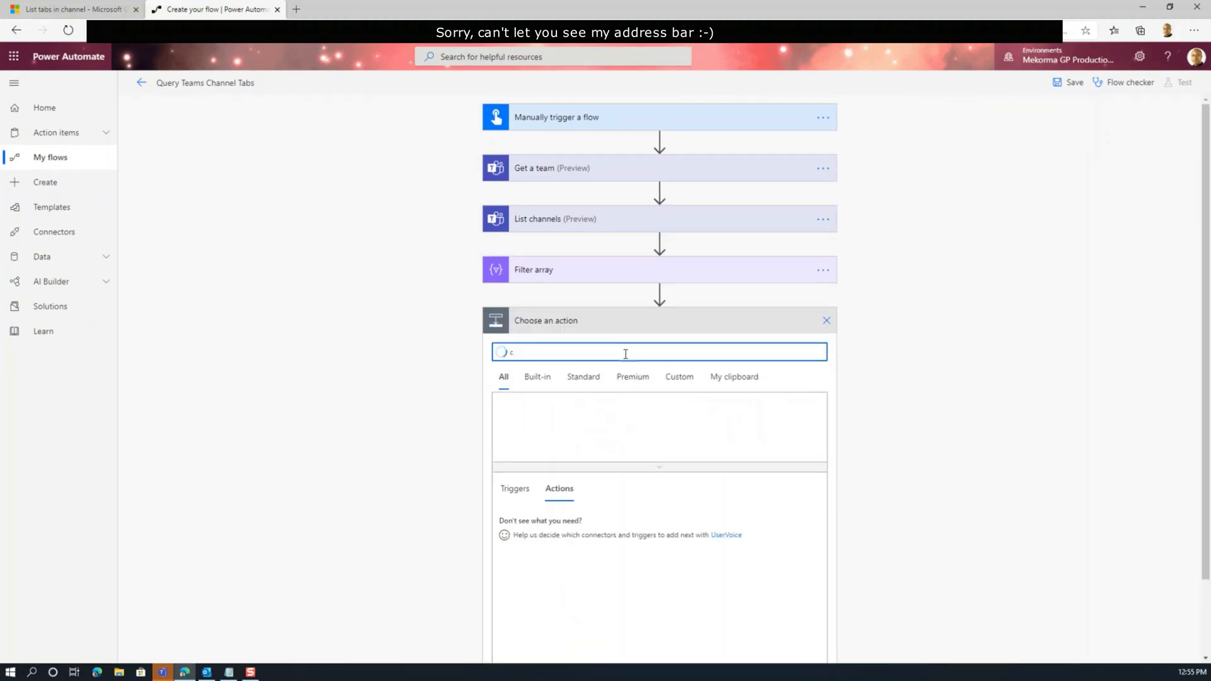
type("ompose")
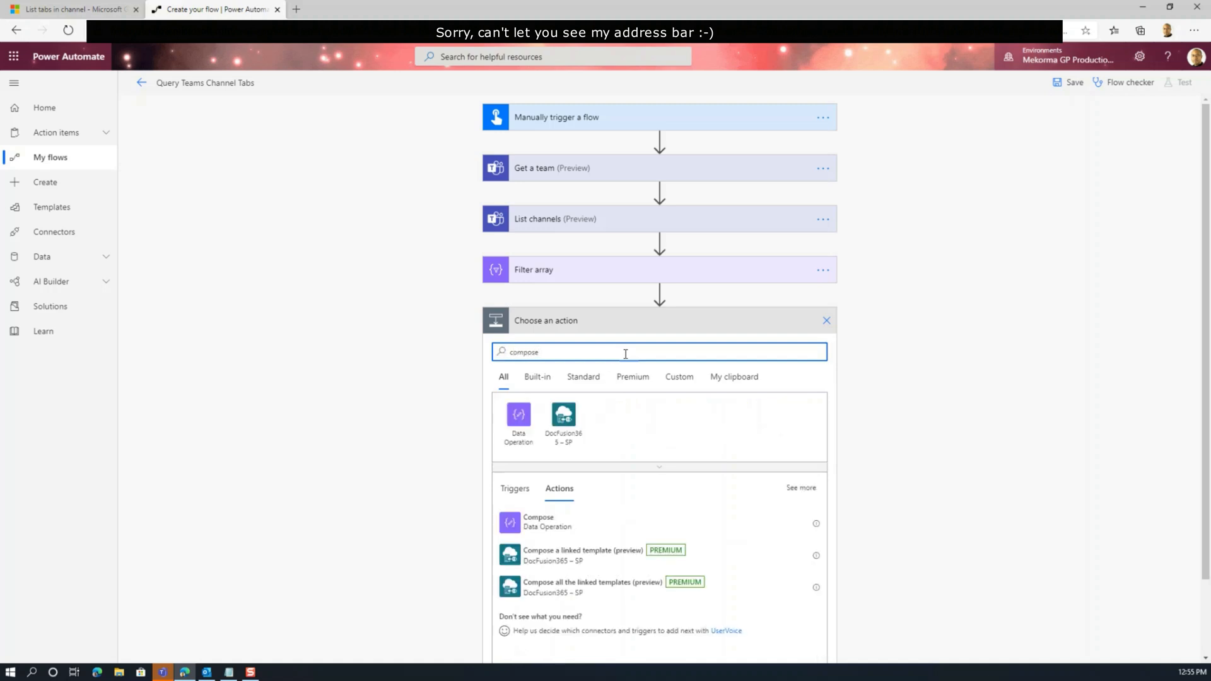
left_click(538, 528)
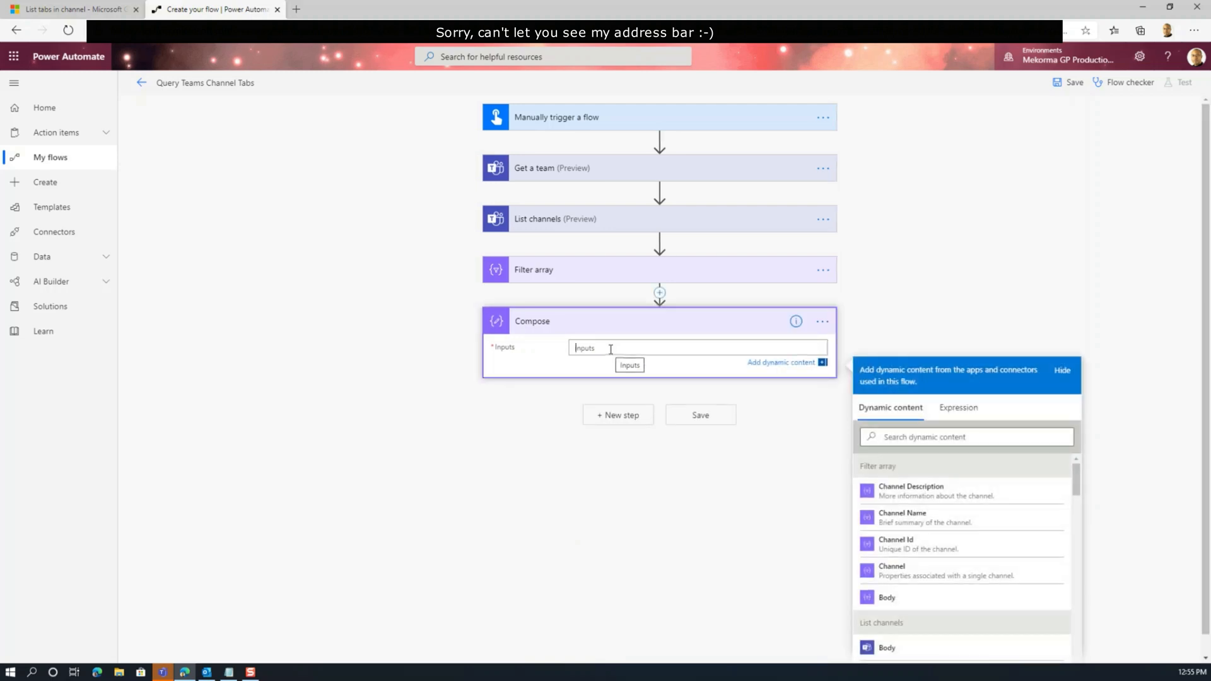
- Set the Compose input to the expression first(body('Filter_array'))
left_click(947, 411)
left_click(924, 438)
type("first(")
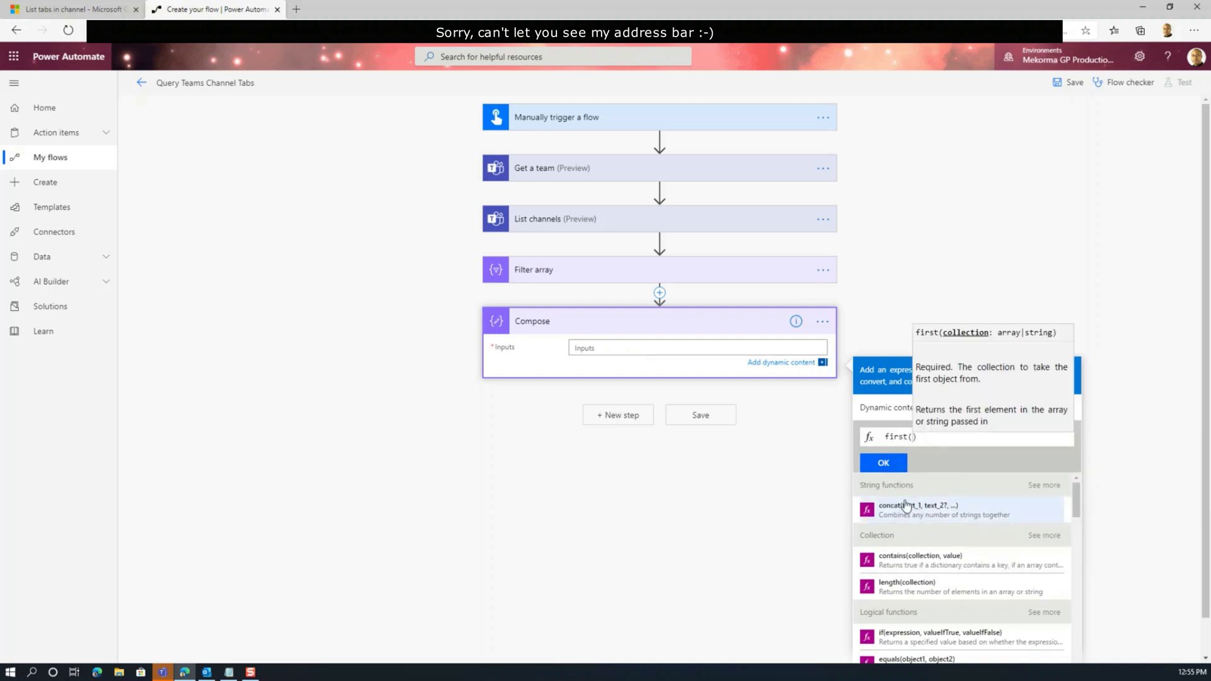
left_click(883, 407)
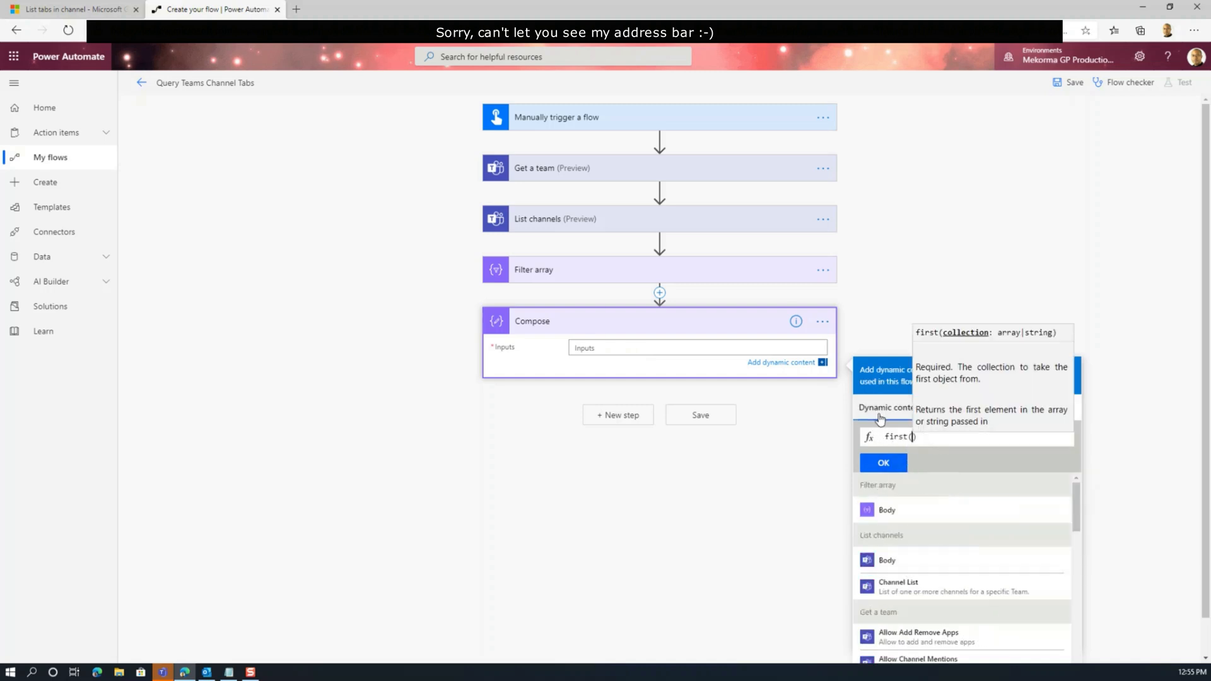
left_click(898, 516)
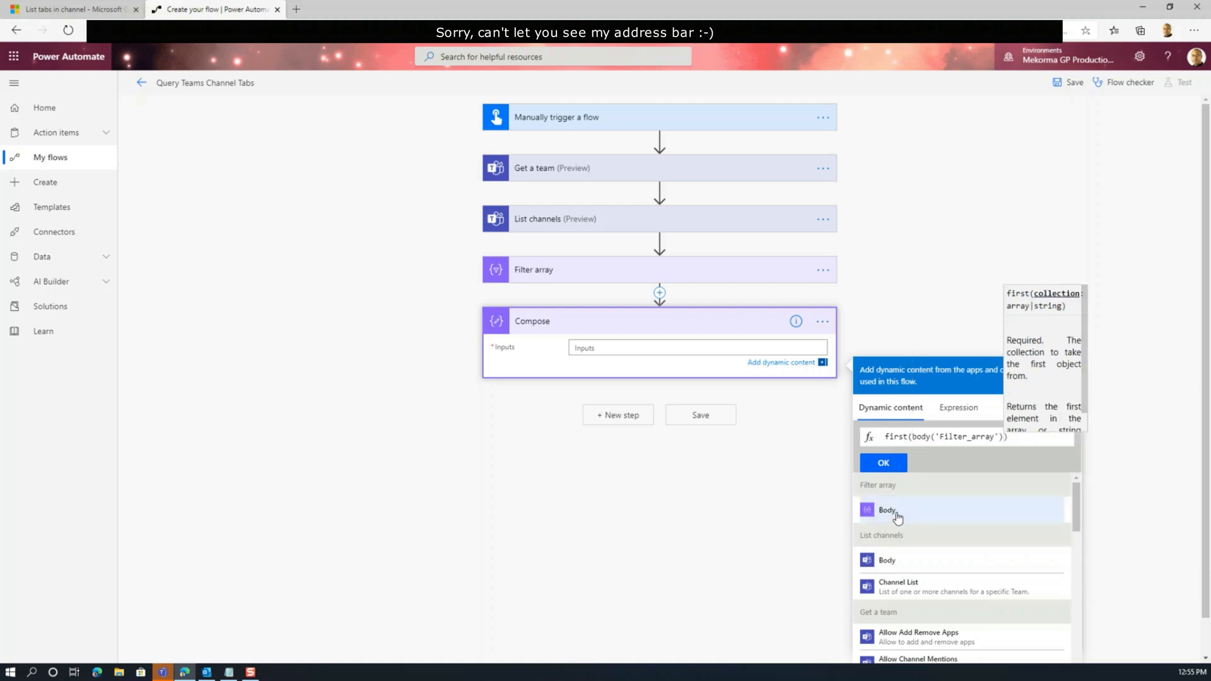
left_click(882, 463)
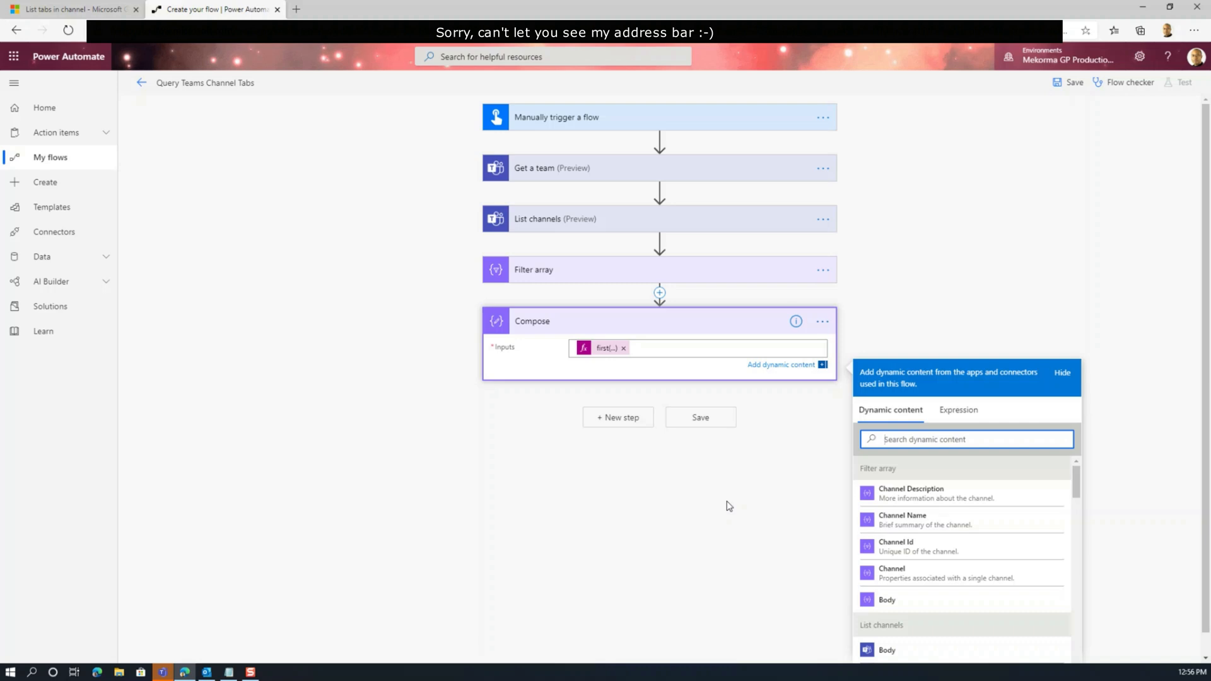
- Save the flow and test it by performing the trigger manually with General as the Channel Name
left_click(1073, 88)
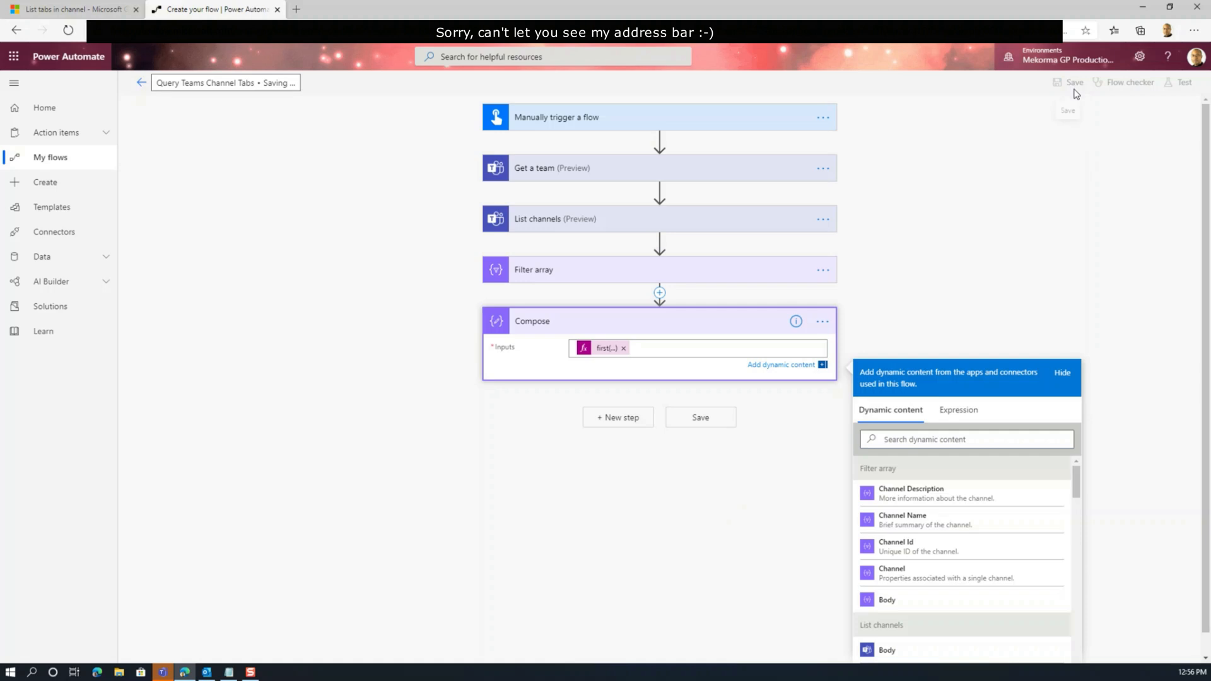
left_click(1188, 88)
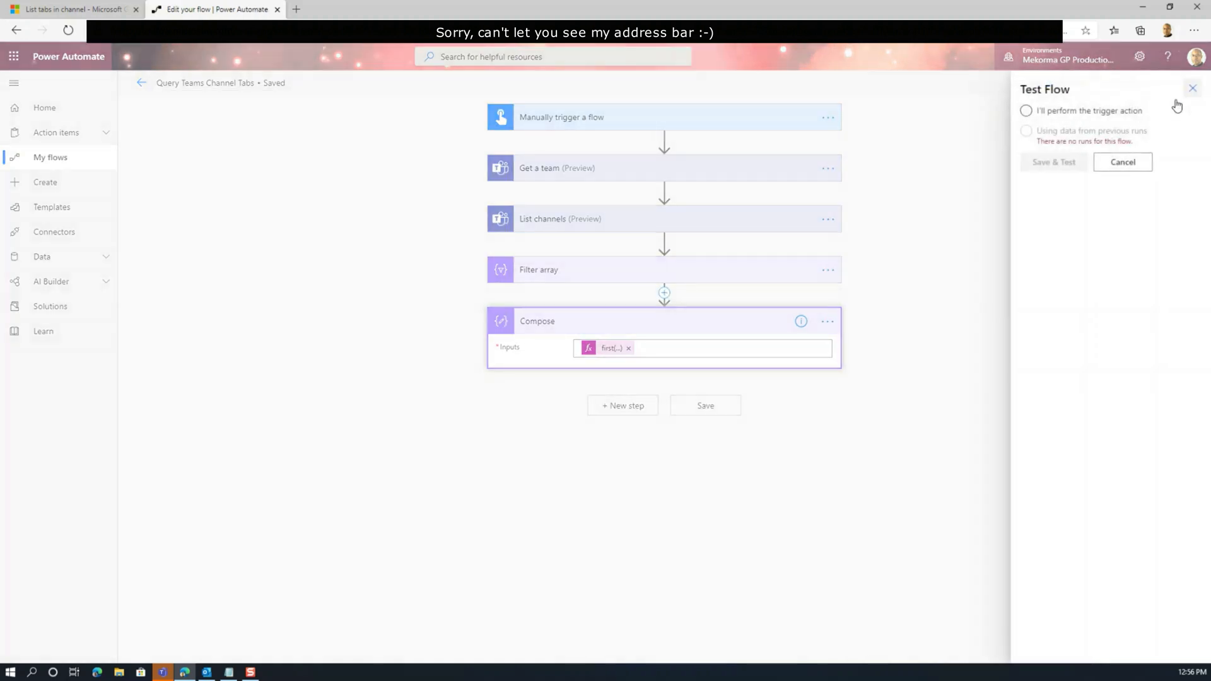
left_click(1025, 112)
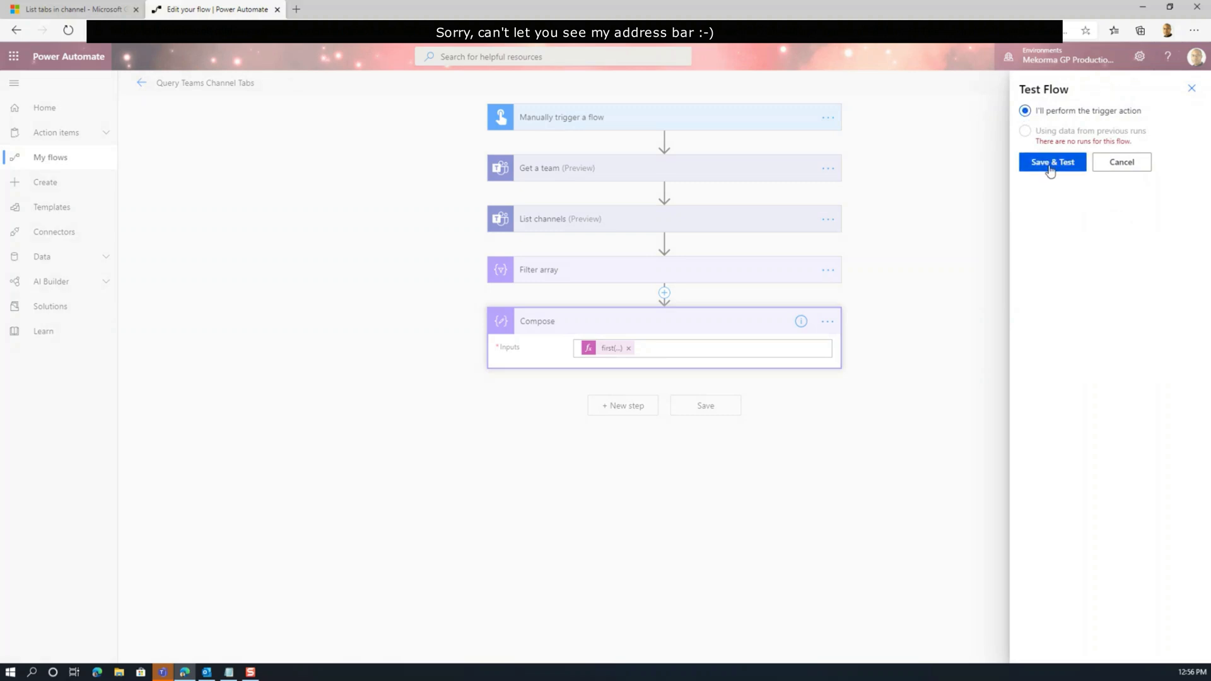
left_click(1051, 163)
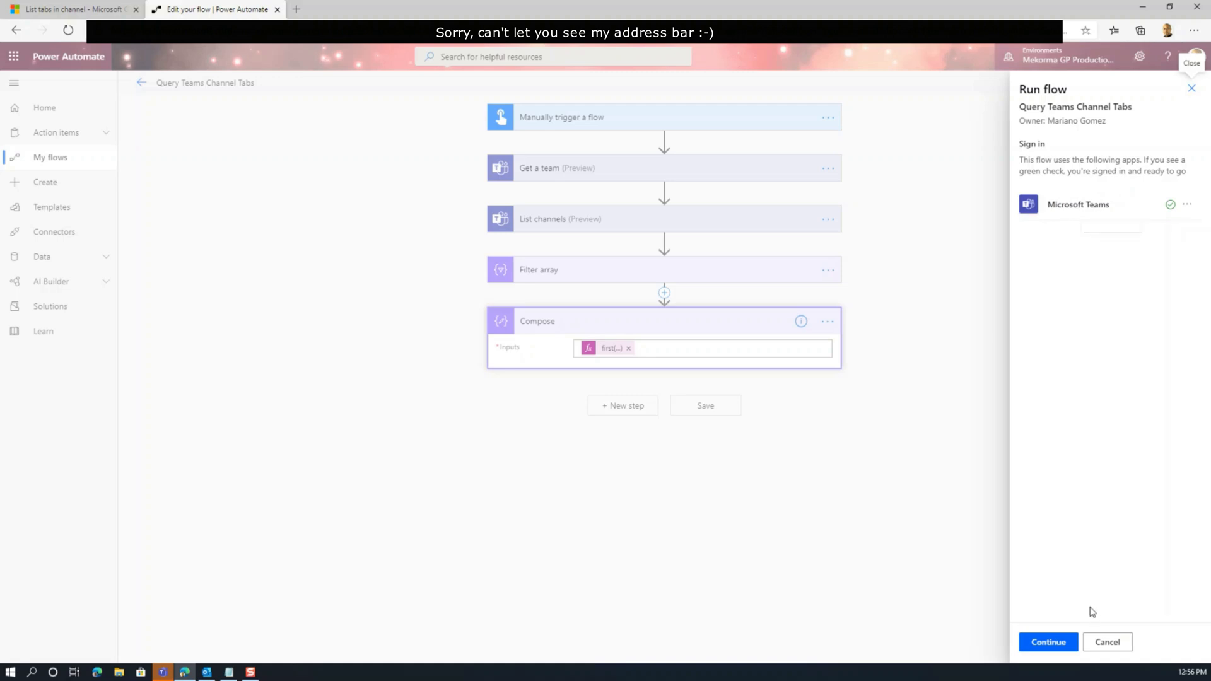
left_click(1054, 643)
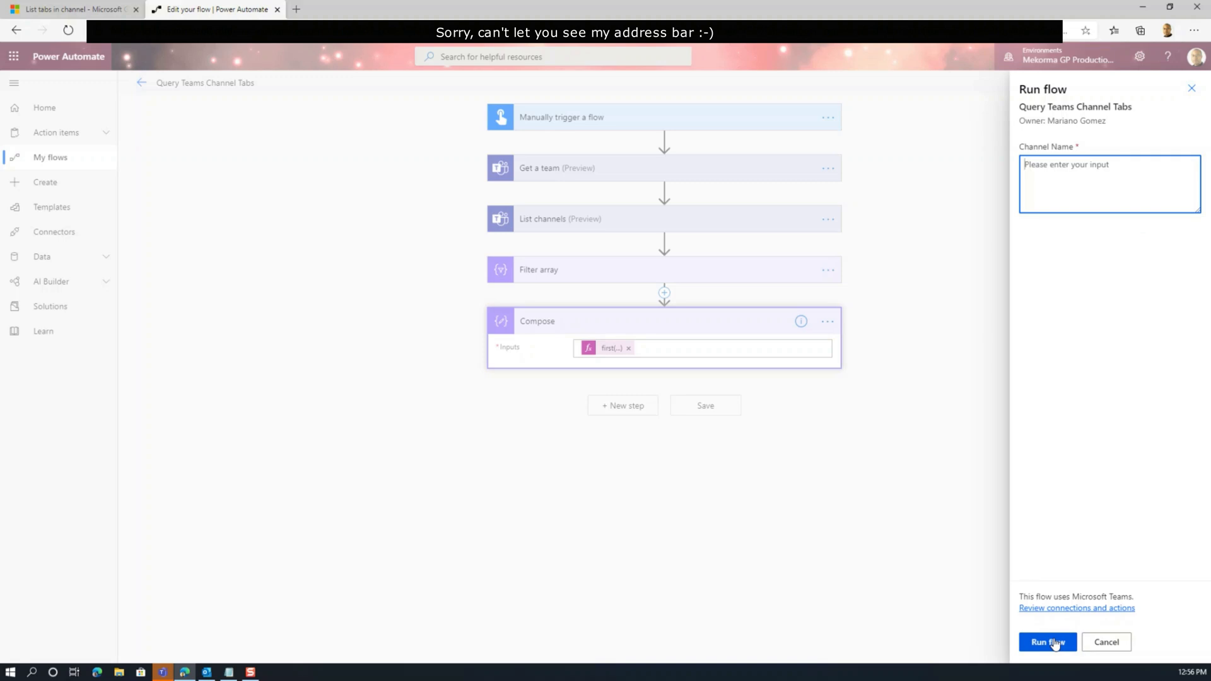
type("Ge")
left_click(1051, 643)
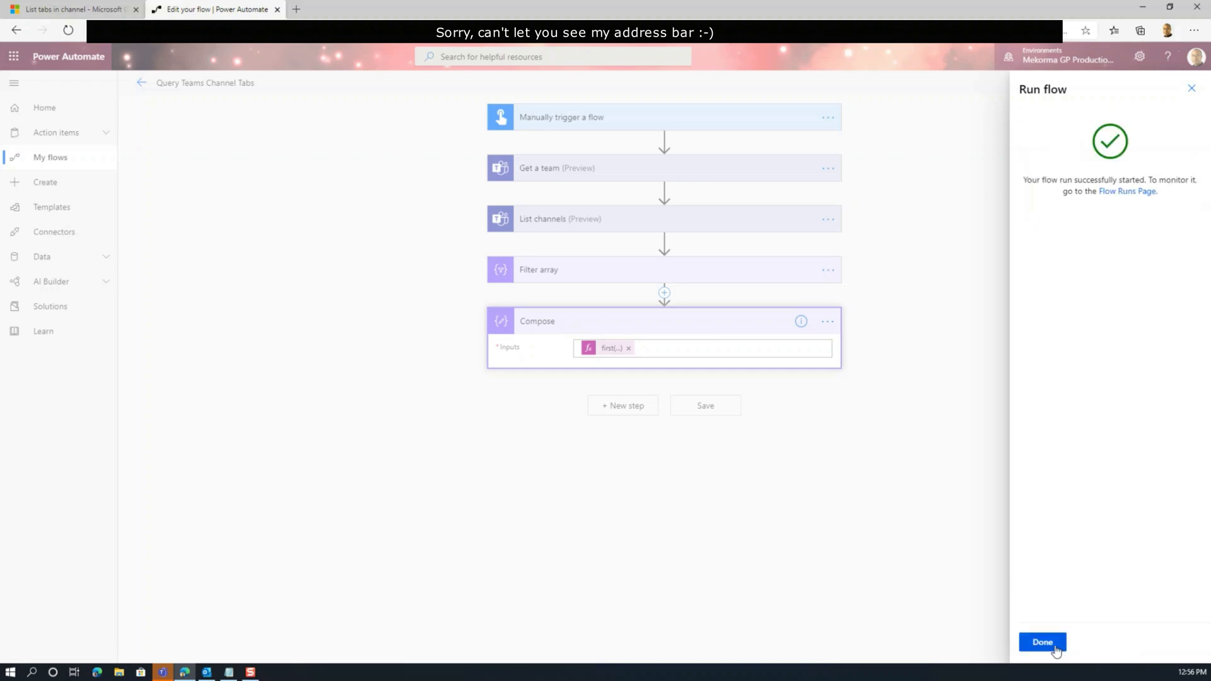
left_click(1059, 649)
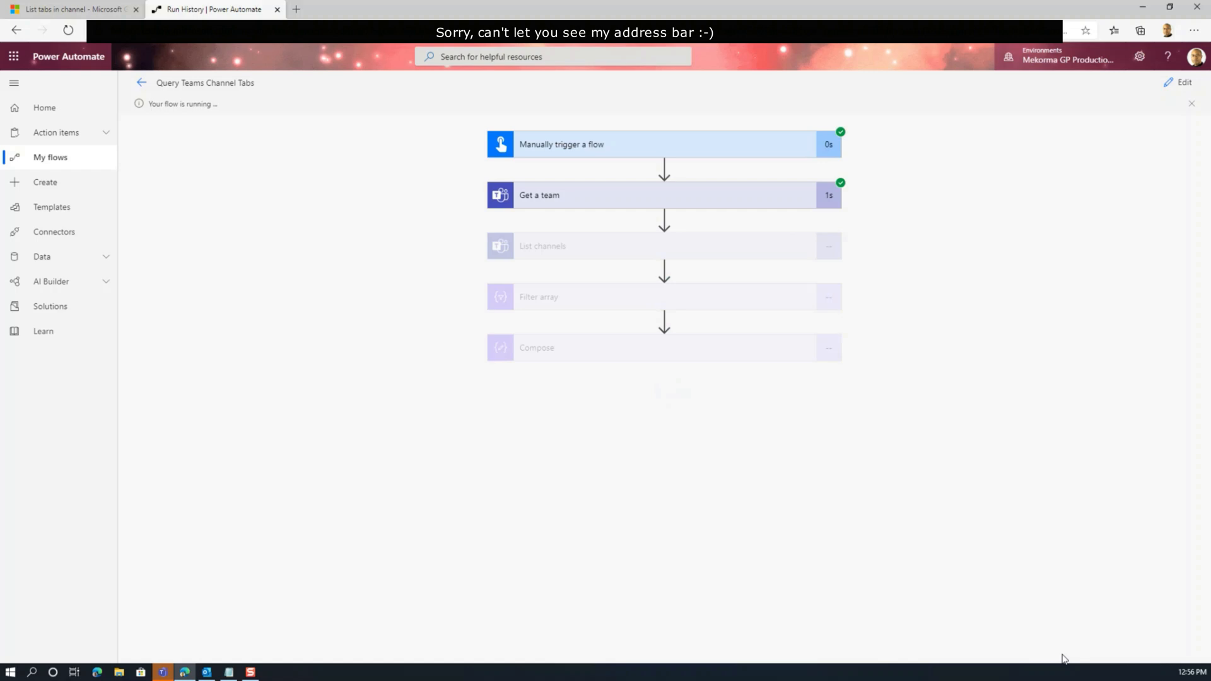
- Examine the run's inputs and outputs for the Get a team and List channels actions
left_click(633, 203)
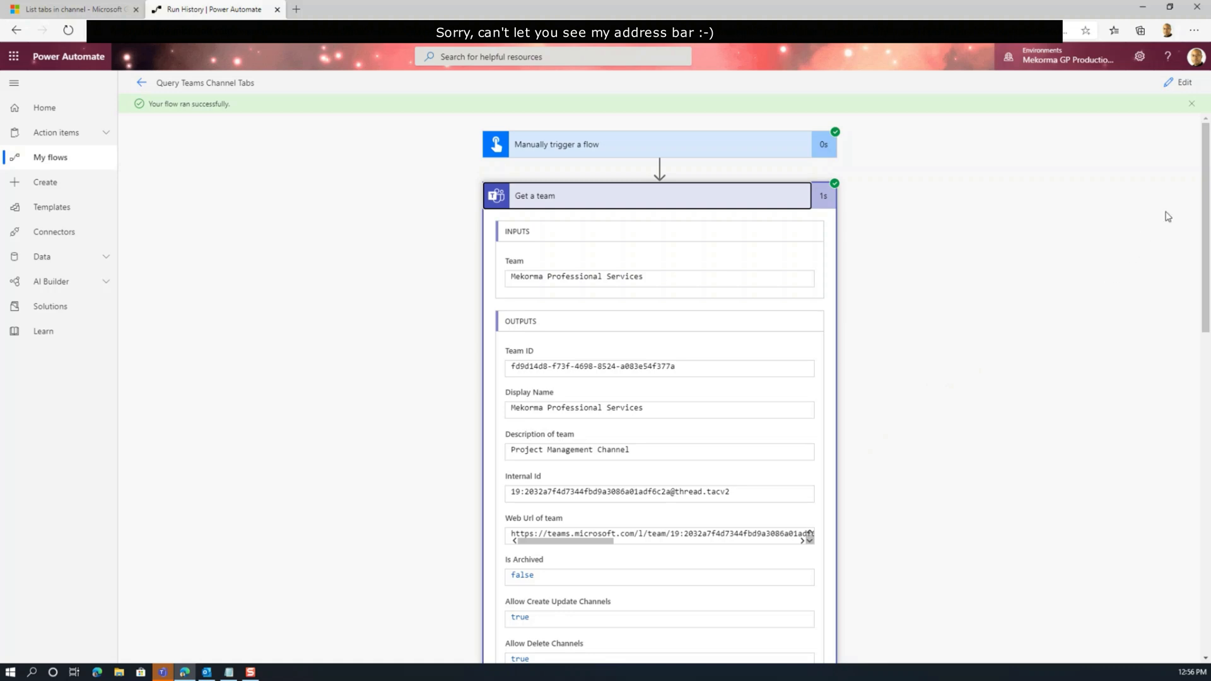
left_click_drag(1206, 199, 1206, 263)
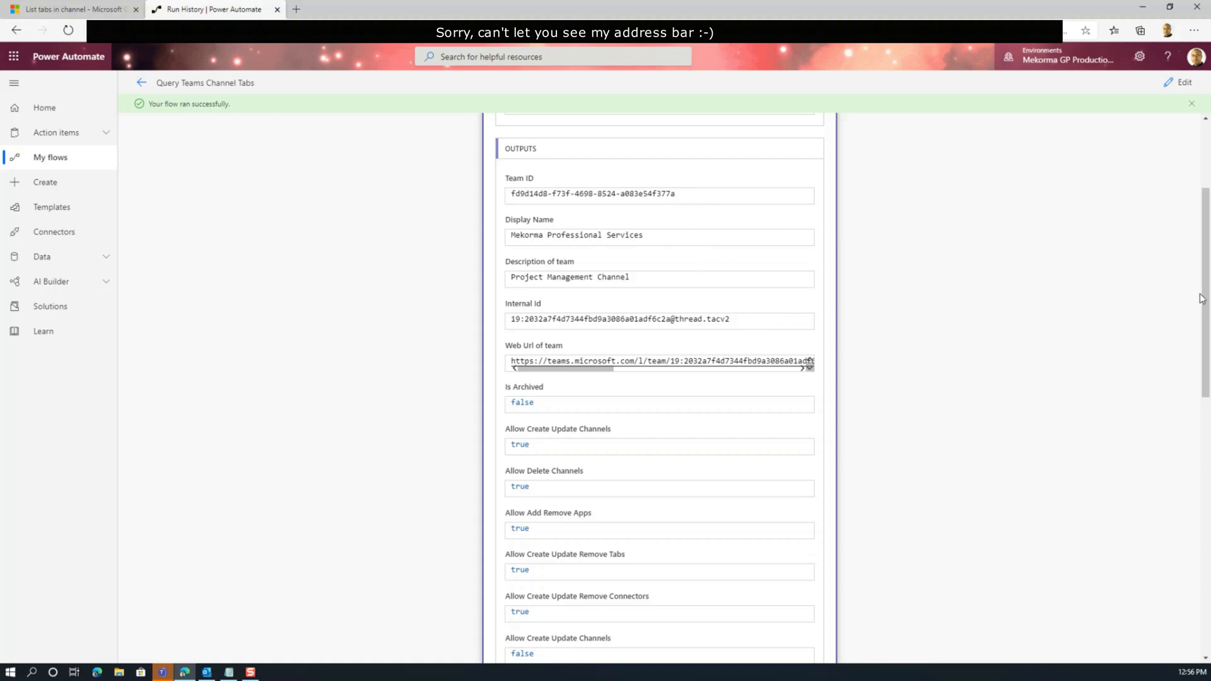
left_click_drag(1201, 391, 1191, 611)
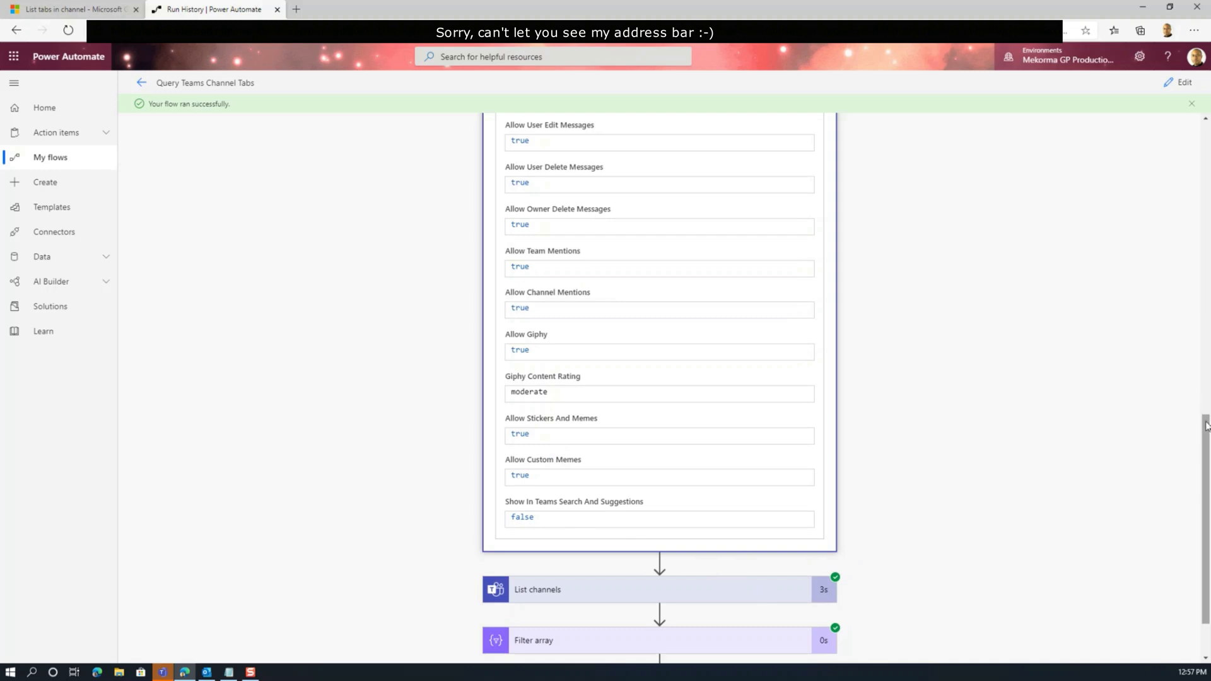
scroll(1202, 409, "down", 2)
left_click(736, 521)
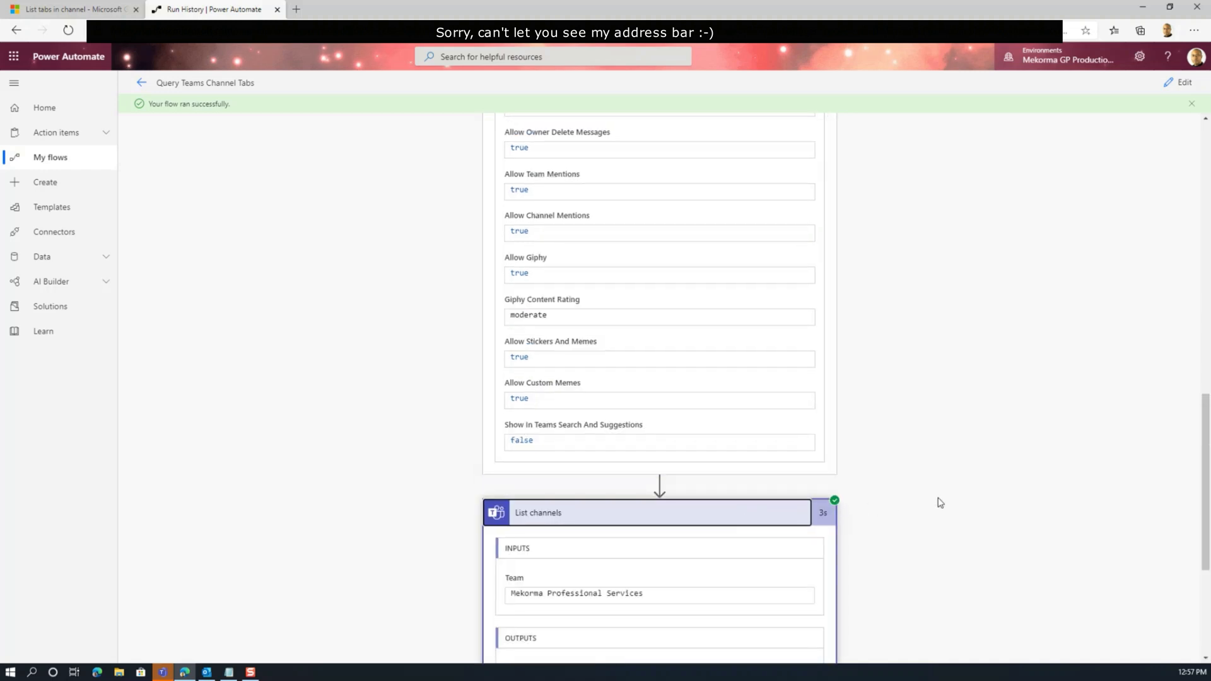
left_click_drag(1207, 404, 1203, 549)
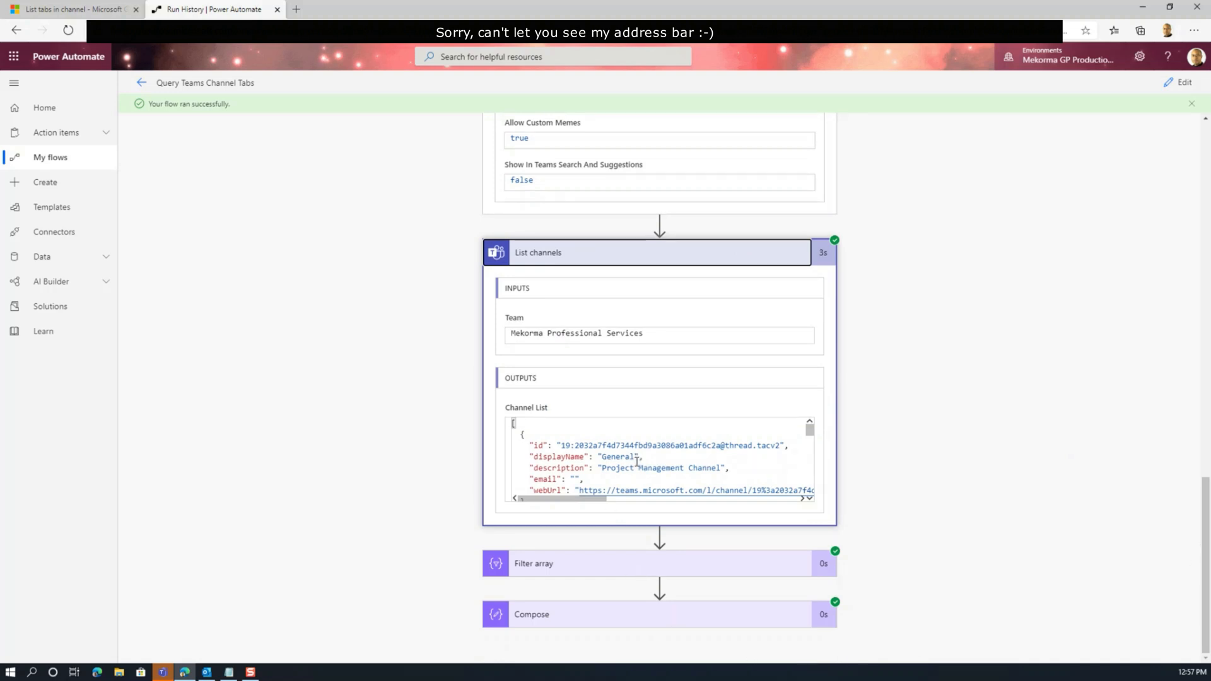
- Examine the run's inputs and outputs for the Filter array and Compose actions
left_click(608, 566)
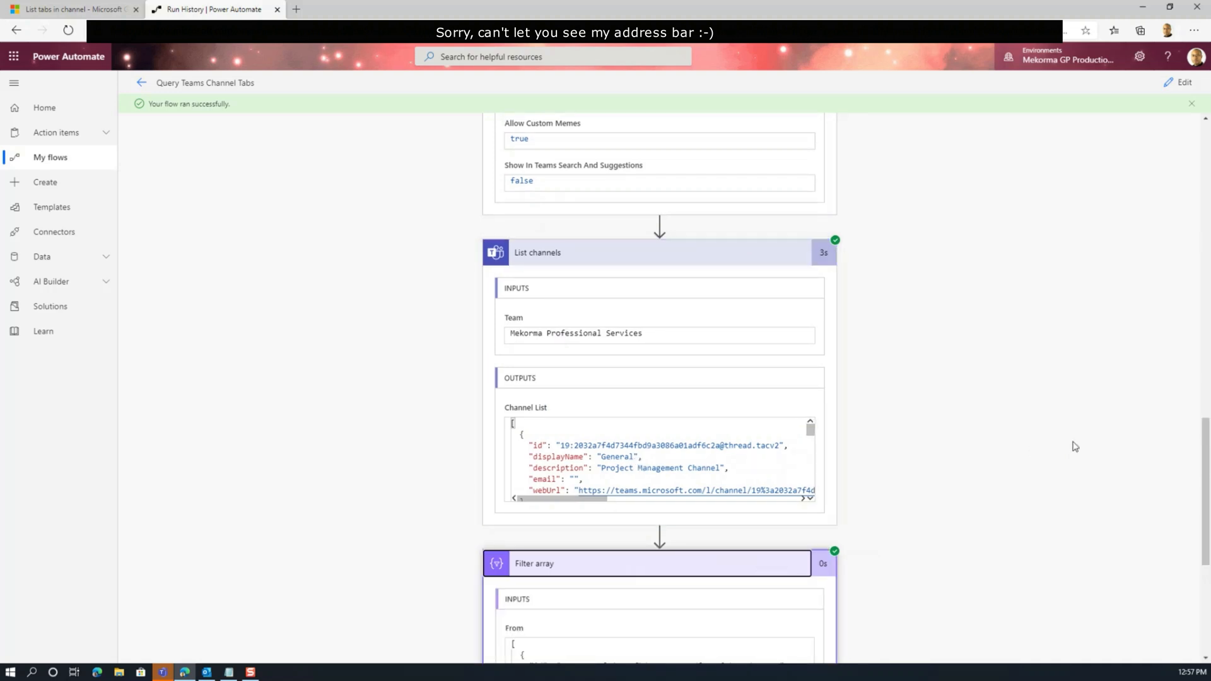
left_click_drag(1206, 431, 1208, 592)
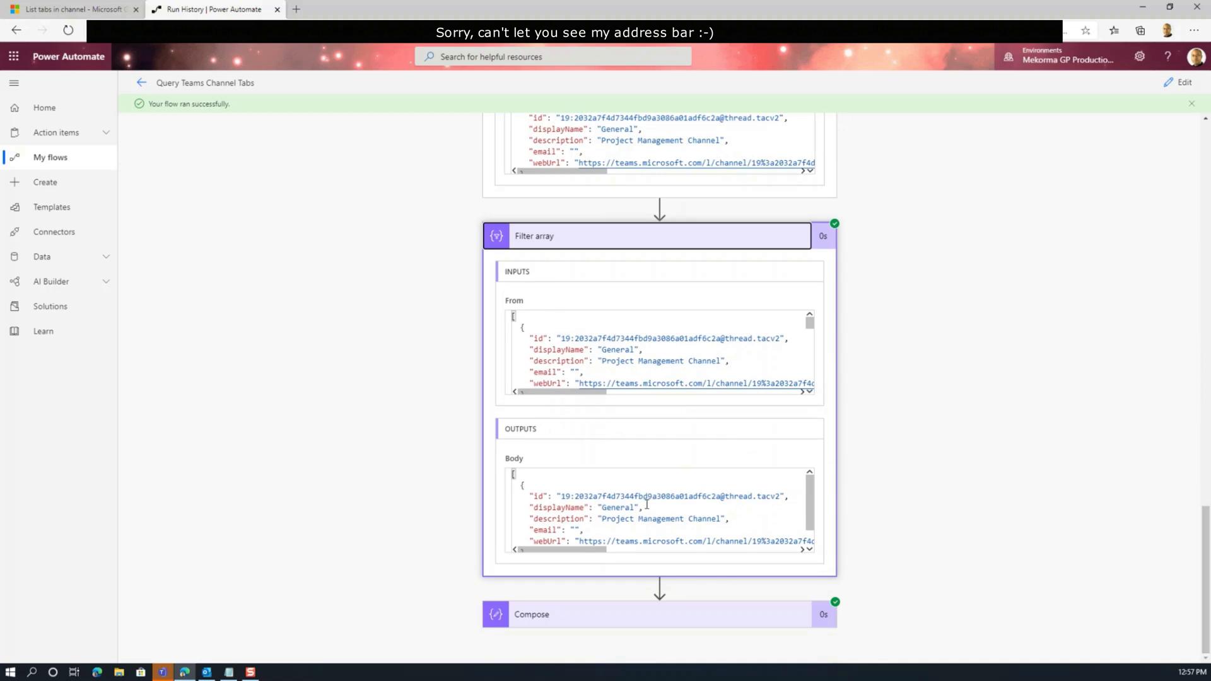
left_click(623, 617)
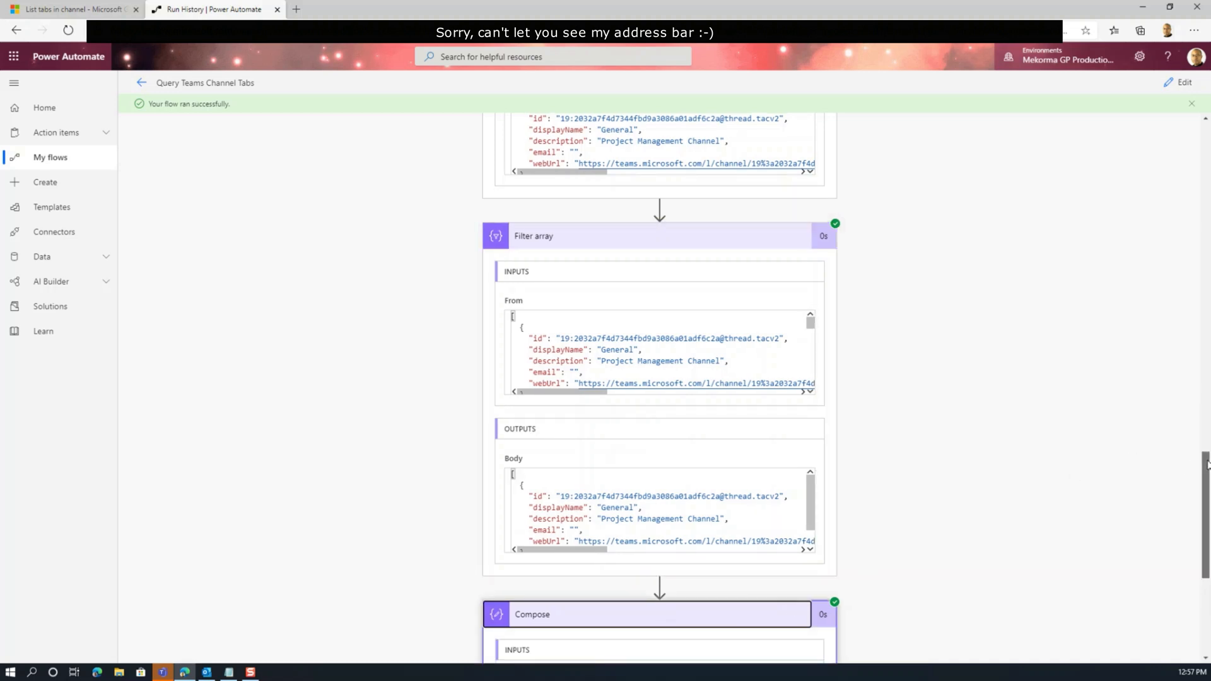
left_click_drag(1206, 495, 1208, 570)
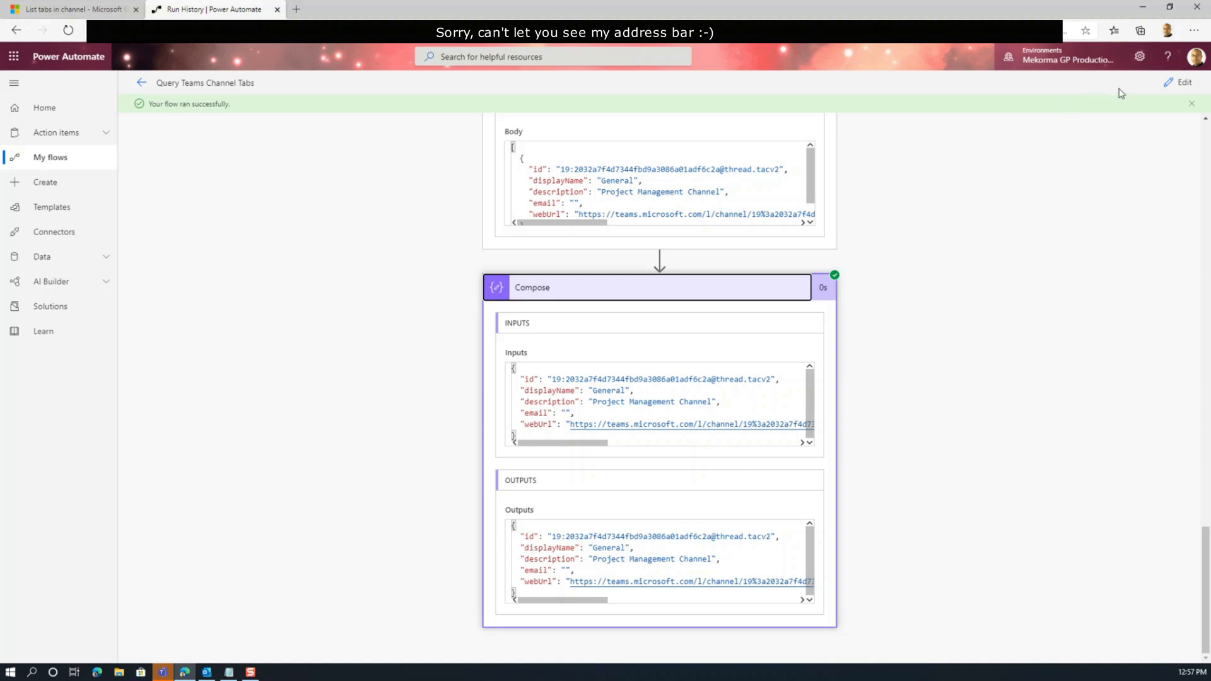
- Return to editing the flow and add an HTTP action after Compose with the method GET
left_click(1185, 87)
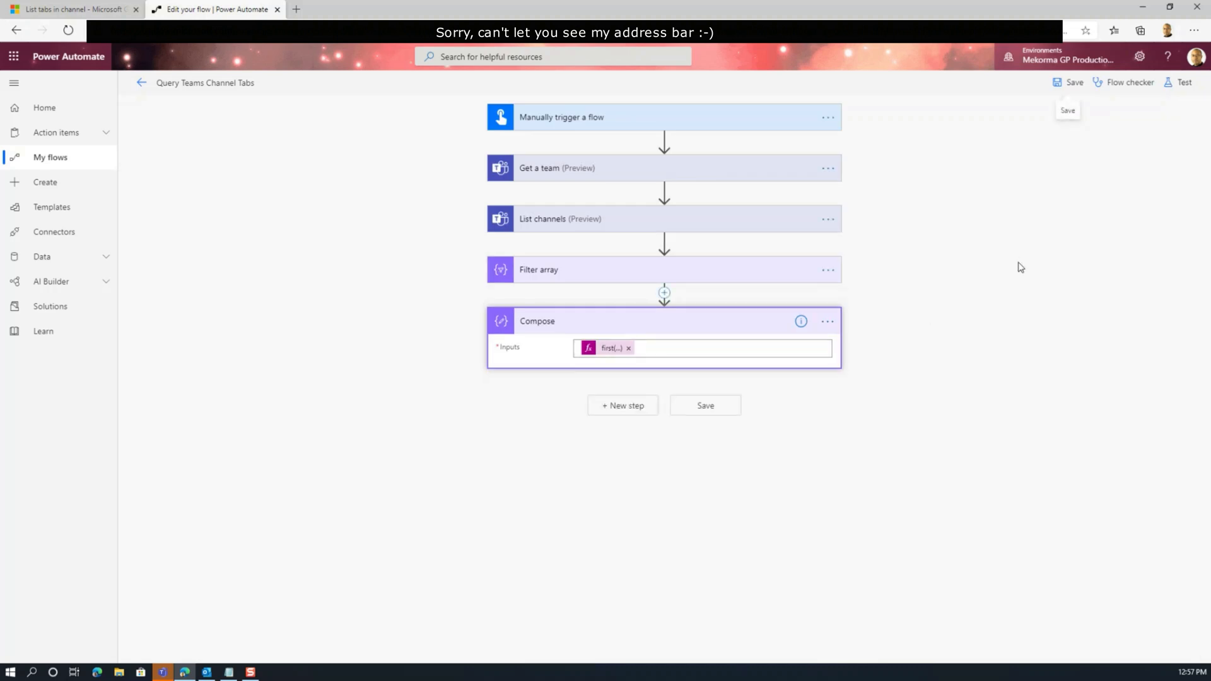
left_click(625, 413)
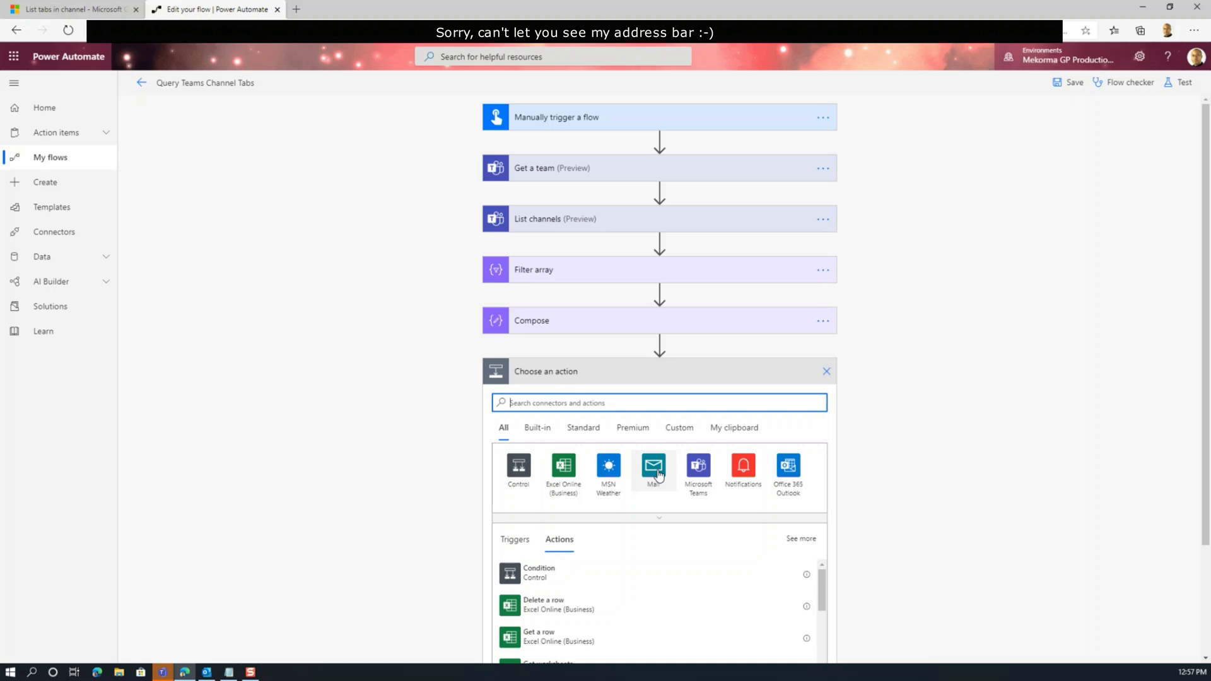
type("HTT")
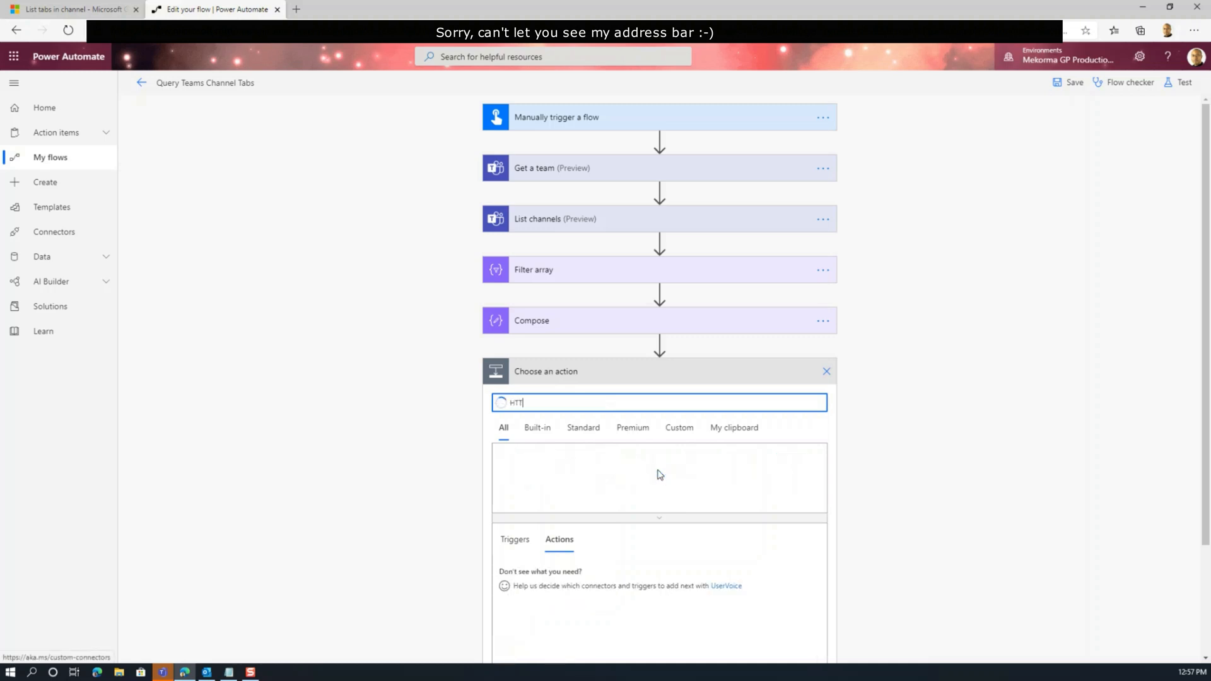
left_click(562, 479)
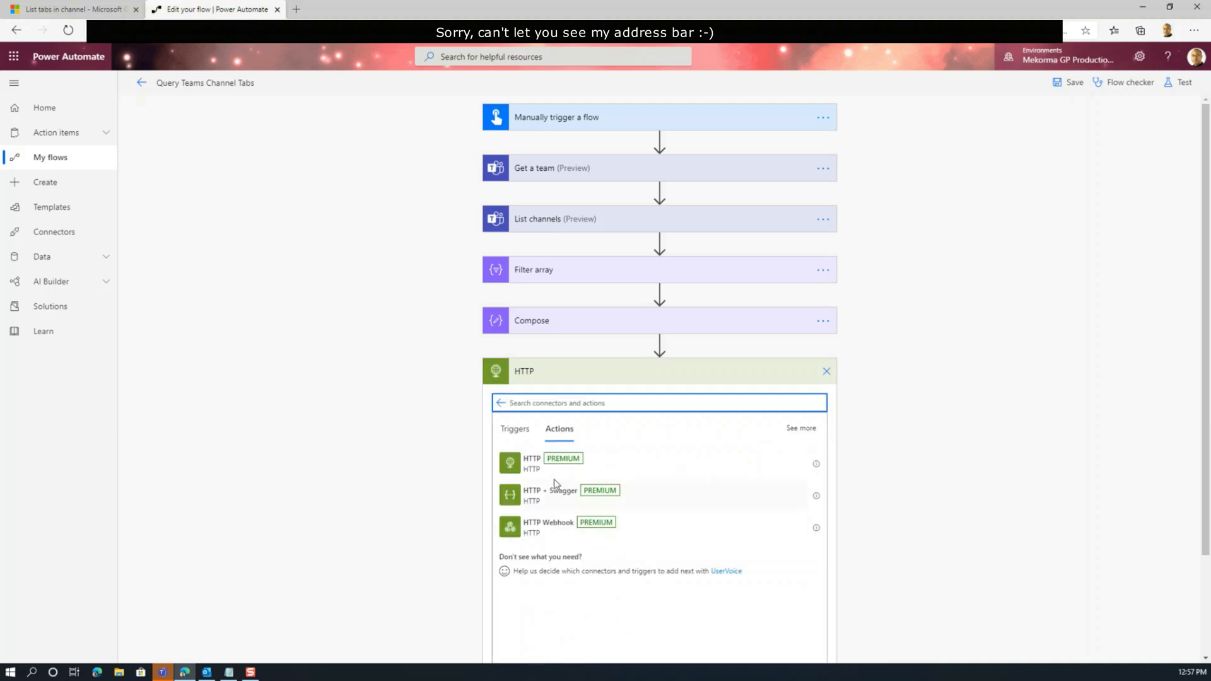
left_click(541, 471)
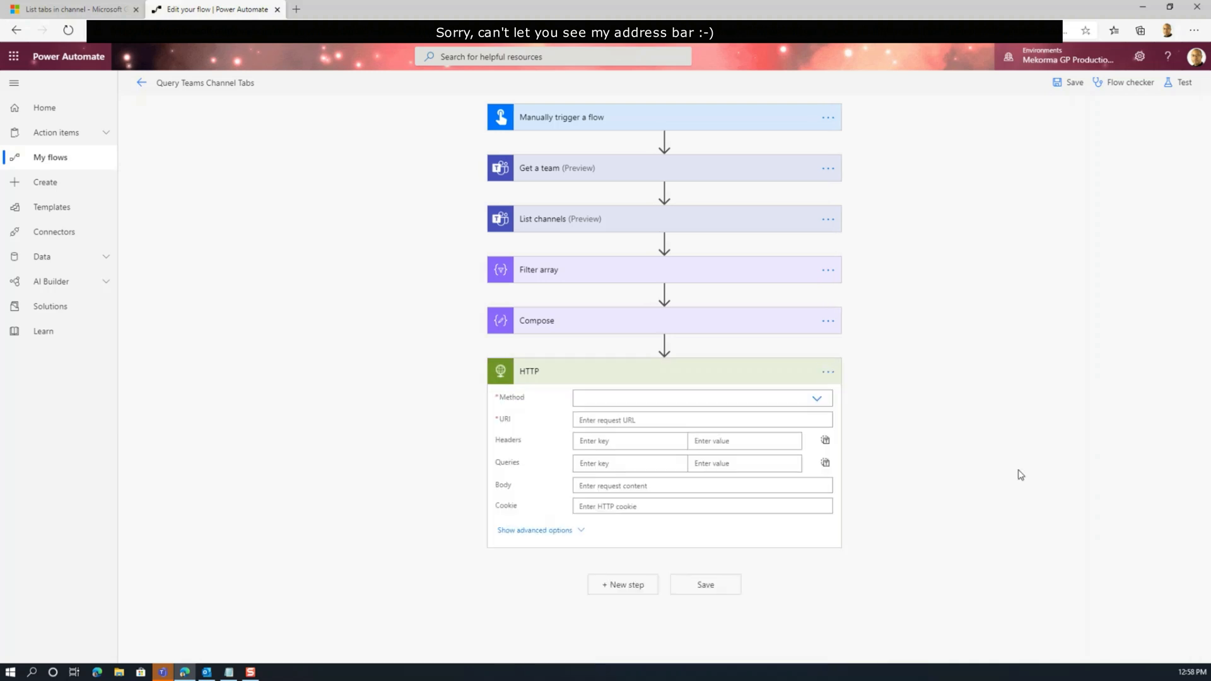
left_click(816, 400)
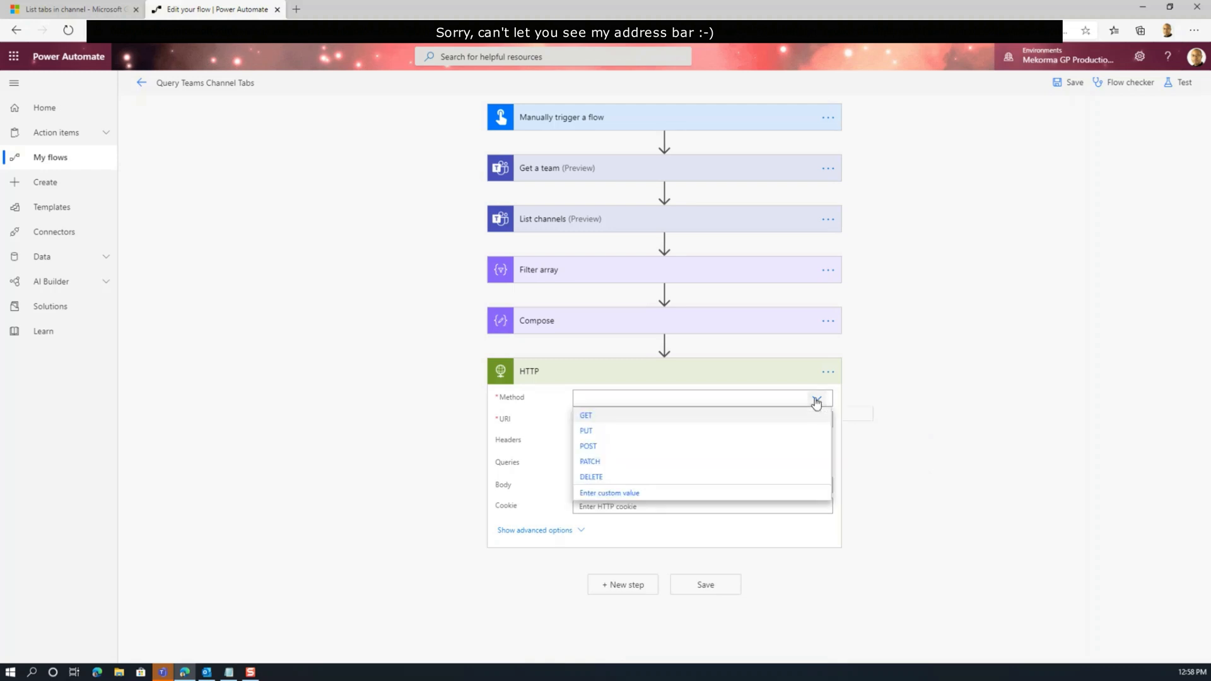
left_click(599, 421)
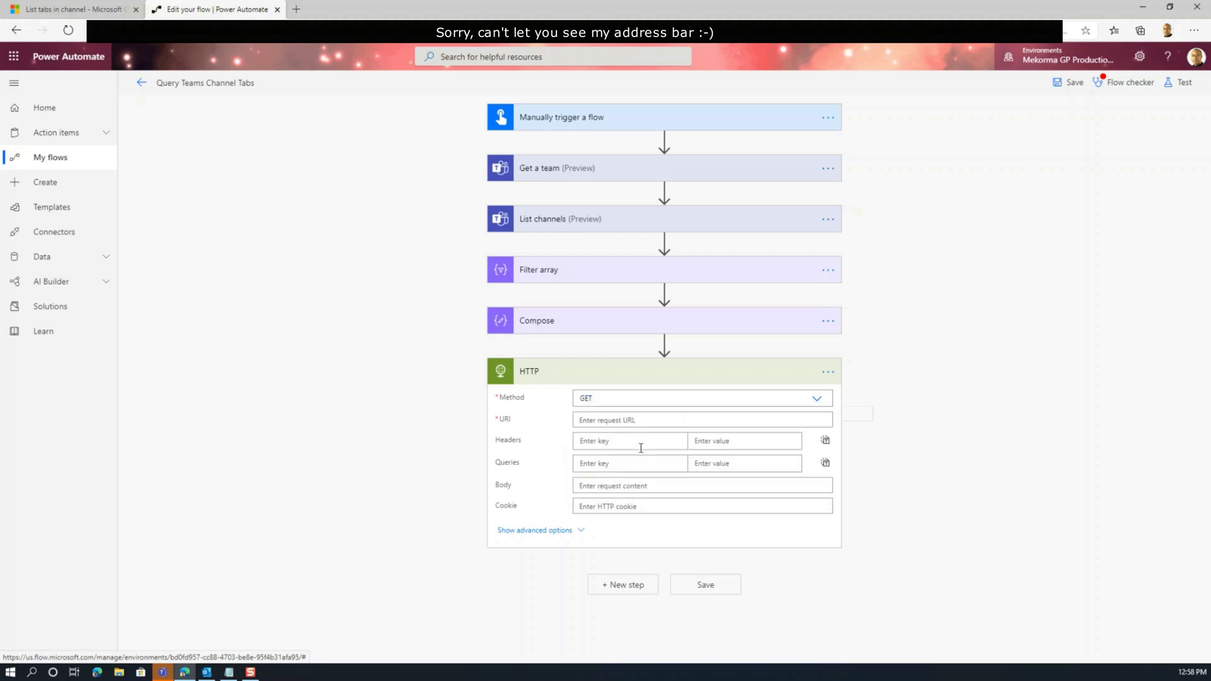
- Copy the example GET request URL from the List tabs documentation for the HTTP action's URI
left_click(590, 421)
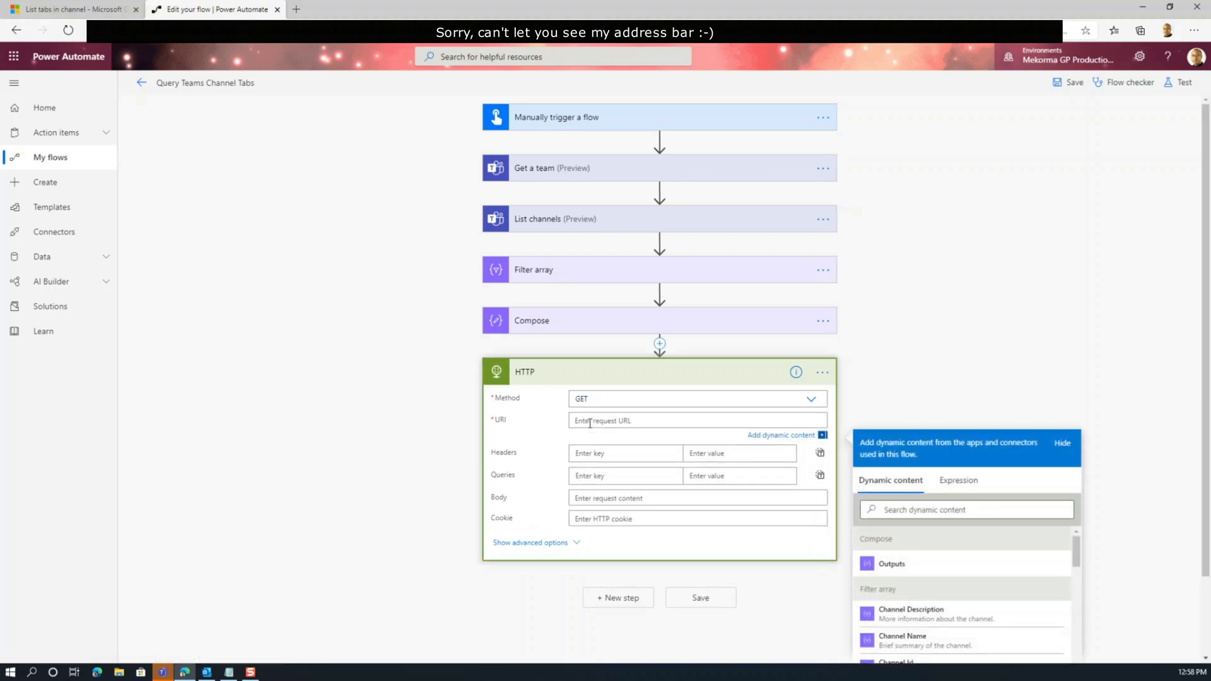
left_click(69, 9)
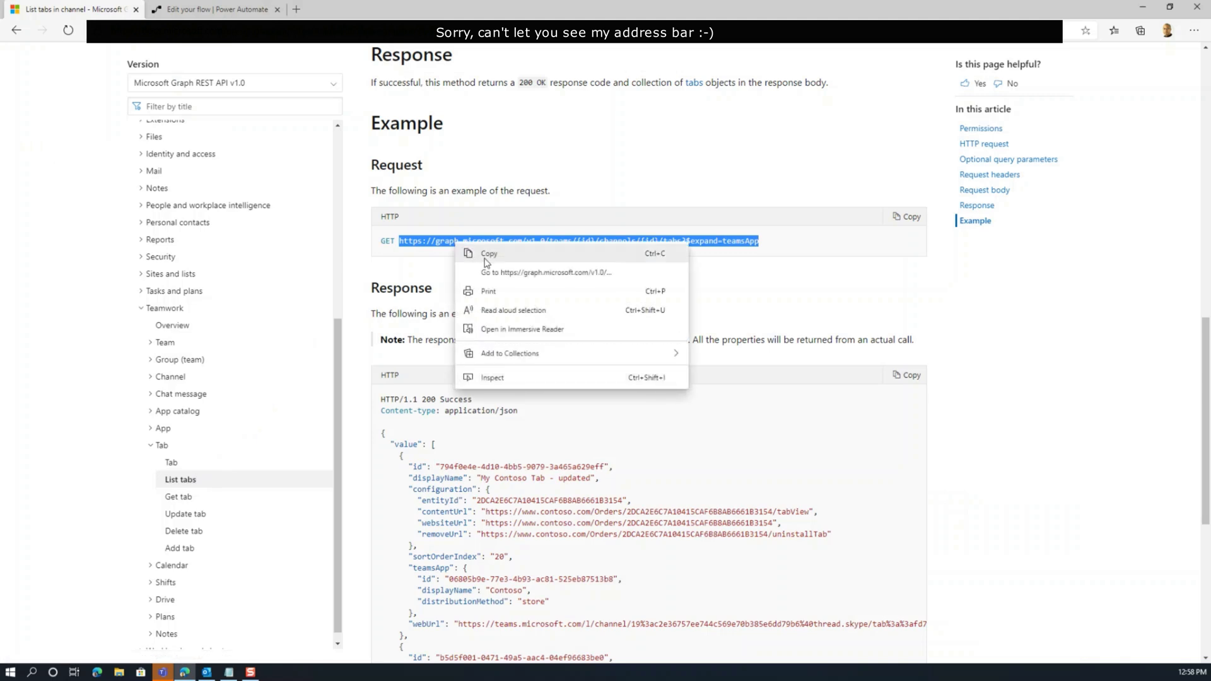
left_click(493, 254)
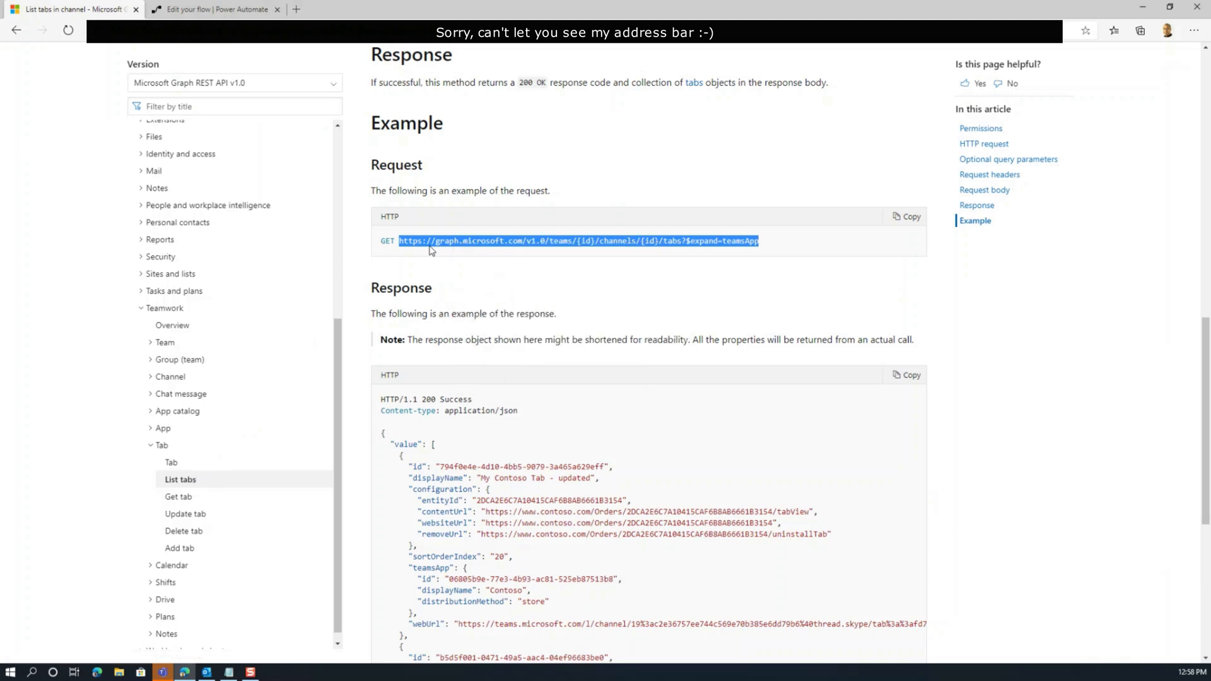
left_click(232, 12)
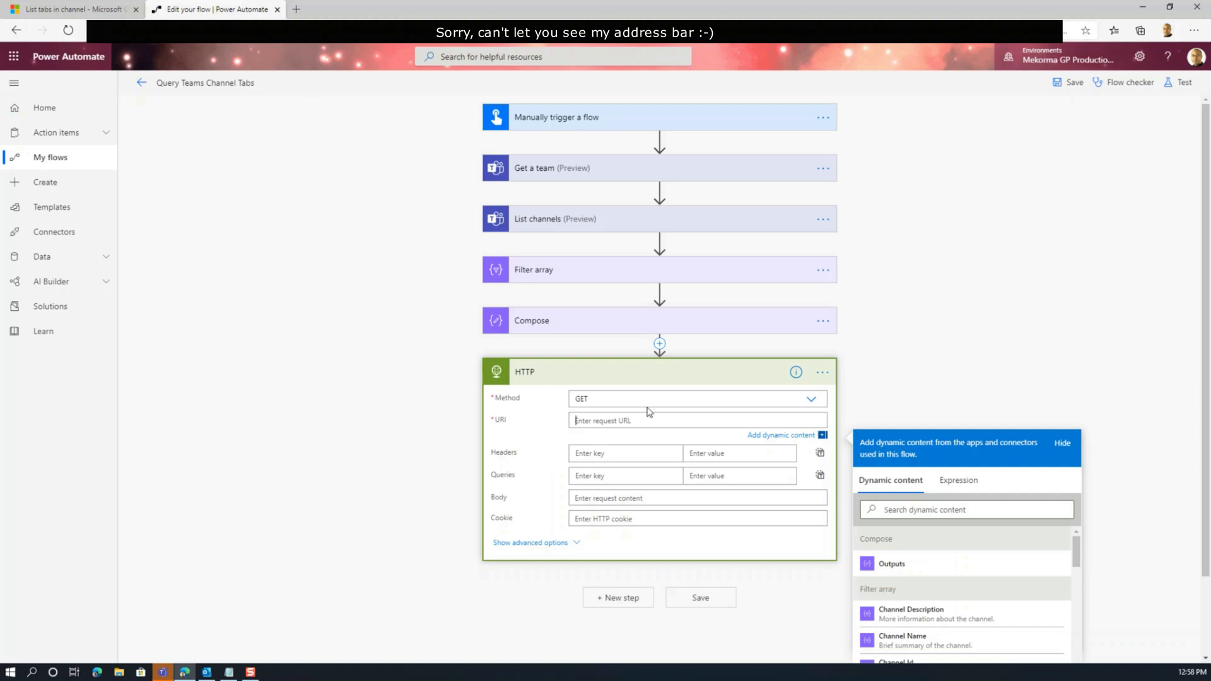
- Start a concat expression for the HTTP URI with the copied Graph URL as its quoted string
left_click(956, 481)
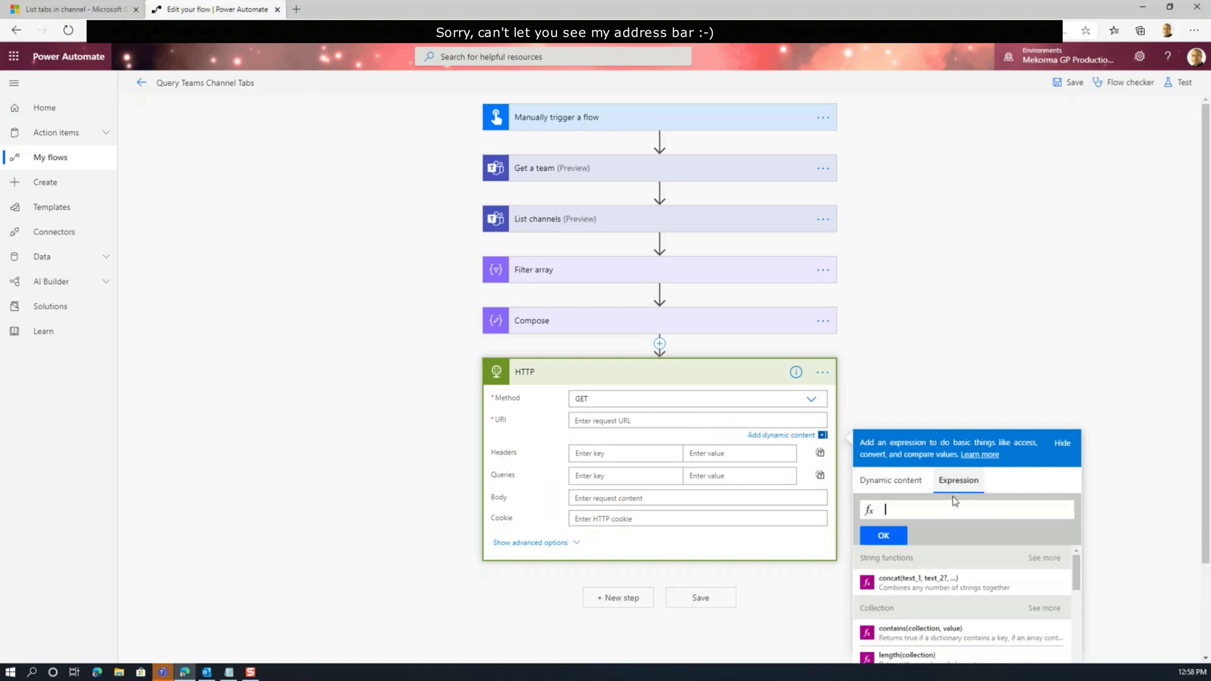
type("co")
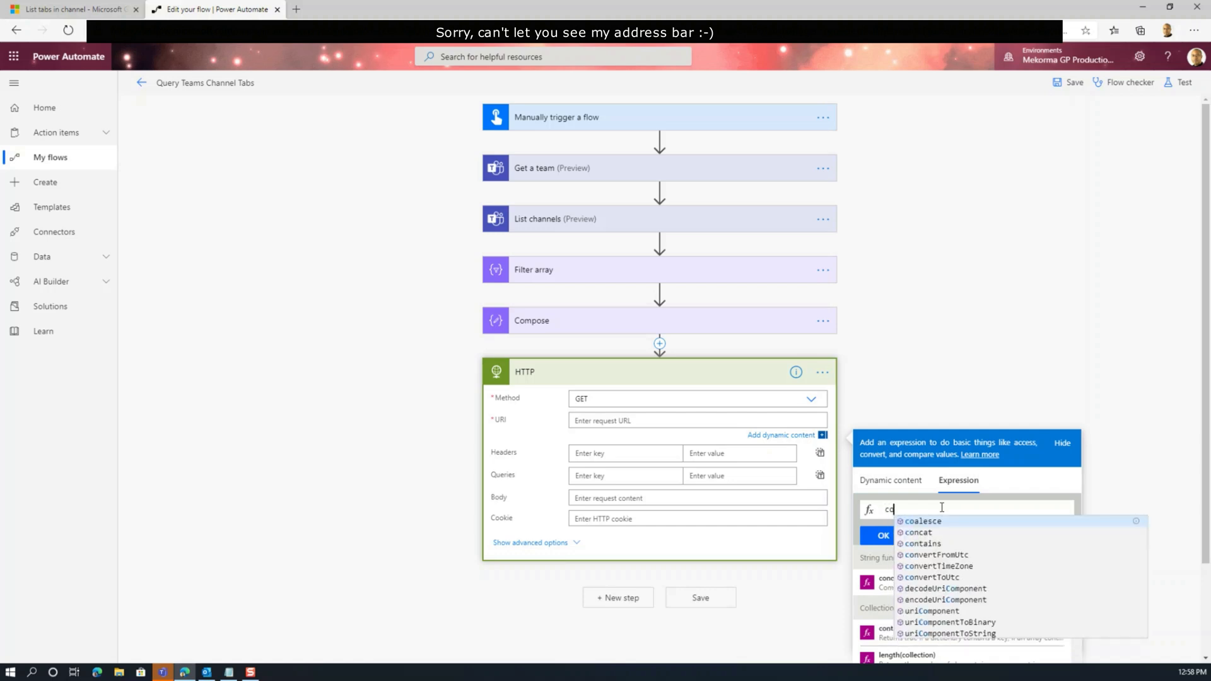
type("ncat(")
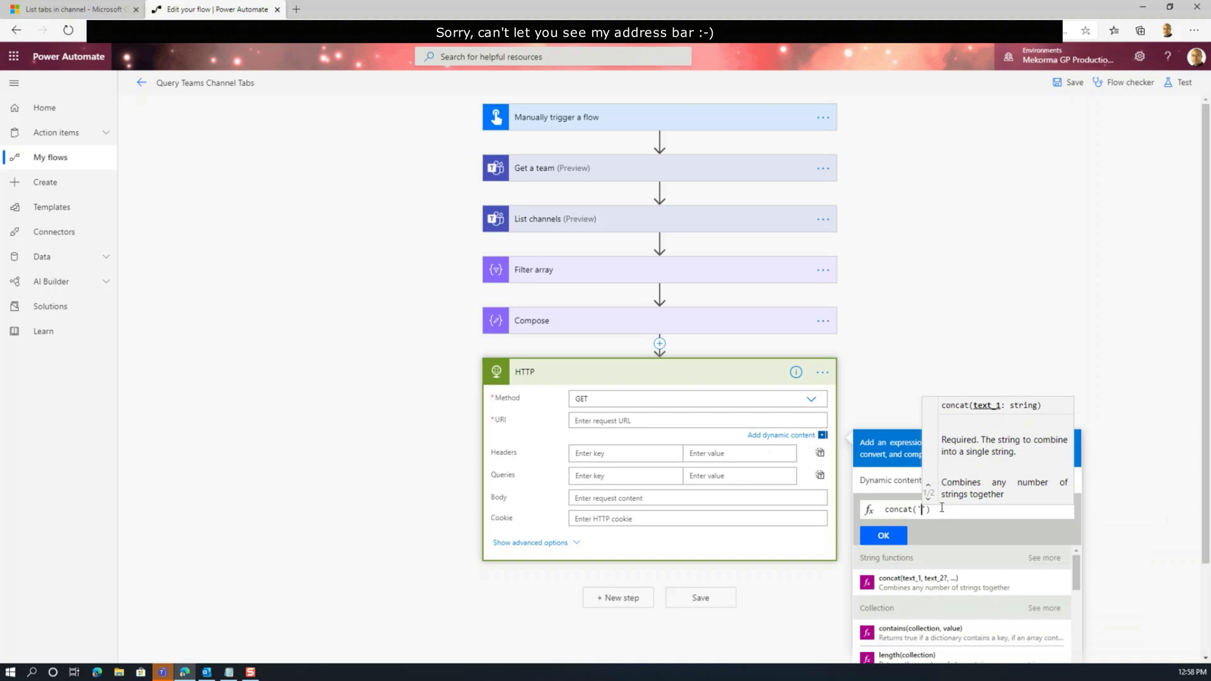
key("ctrl+v")
key("Home")
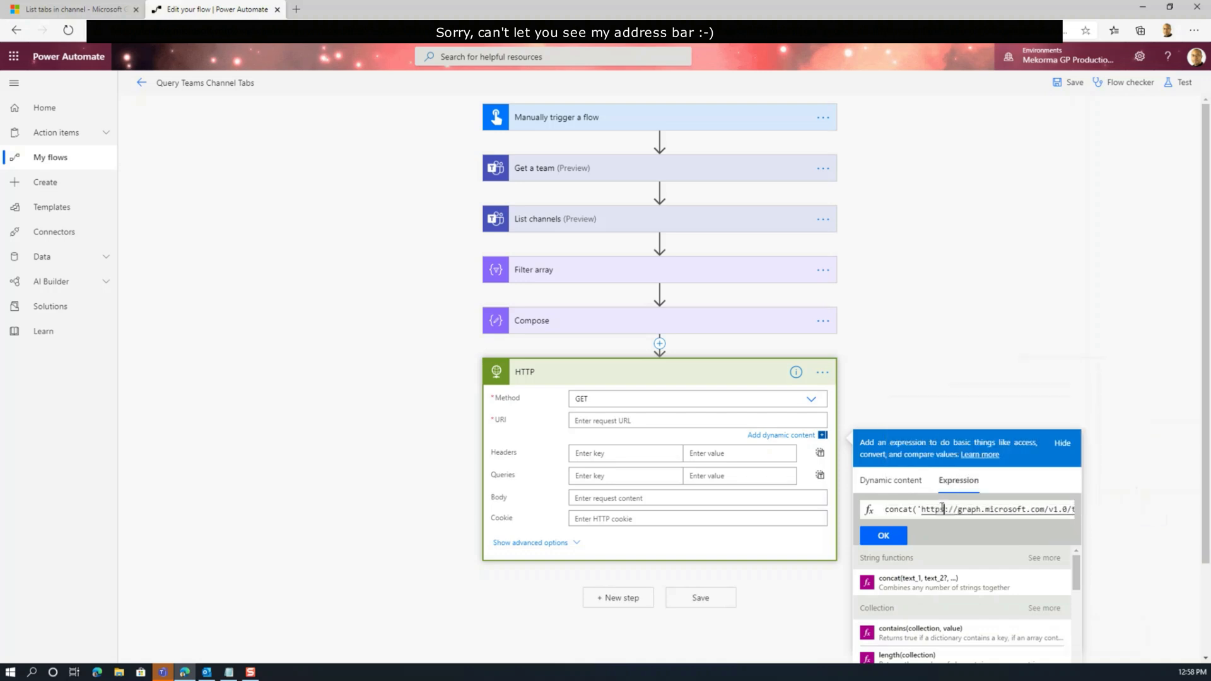
- Split the quoted URL around the team {id} placeholder so the concat arguments read .../v1.0/teams/', {id}, '/channels/..
key("Right")
key("Right")
key("Right")
key("Right")
key("Right")
key("Right")
key("Right")
key("Right")
key("Right")
key("Right")
key("Right")
key("Right")
key("Right")
key("Right")
key("Right")
key("Right")
key("Right")
key("Right")
key("Right")
key("Right")
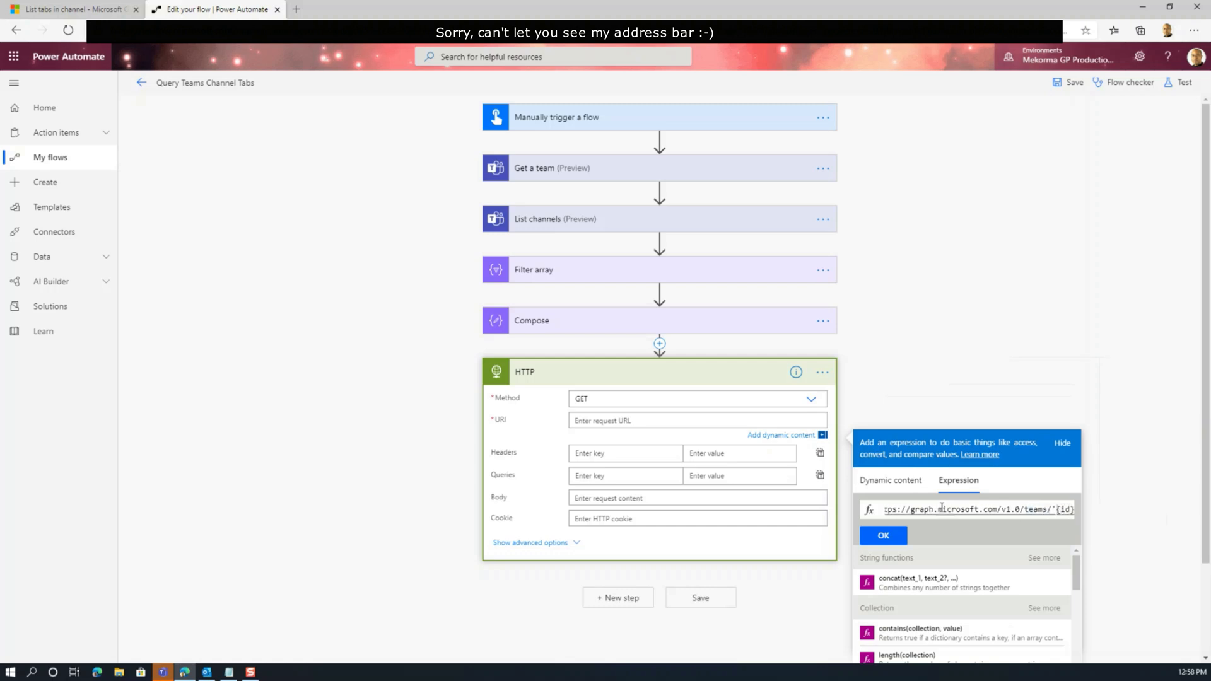
type(", {id}")
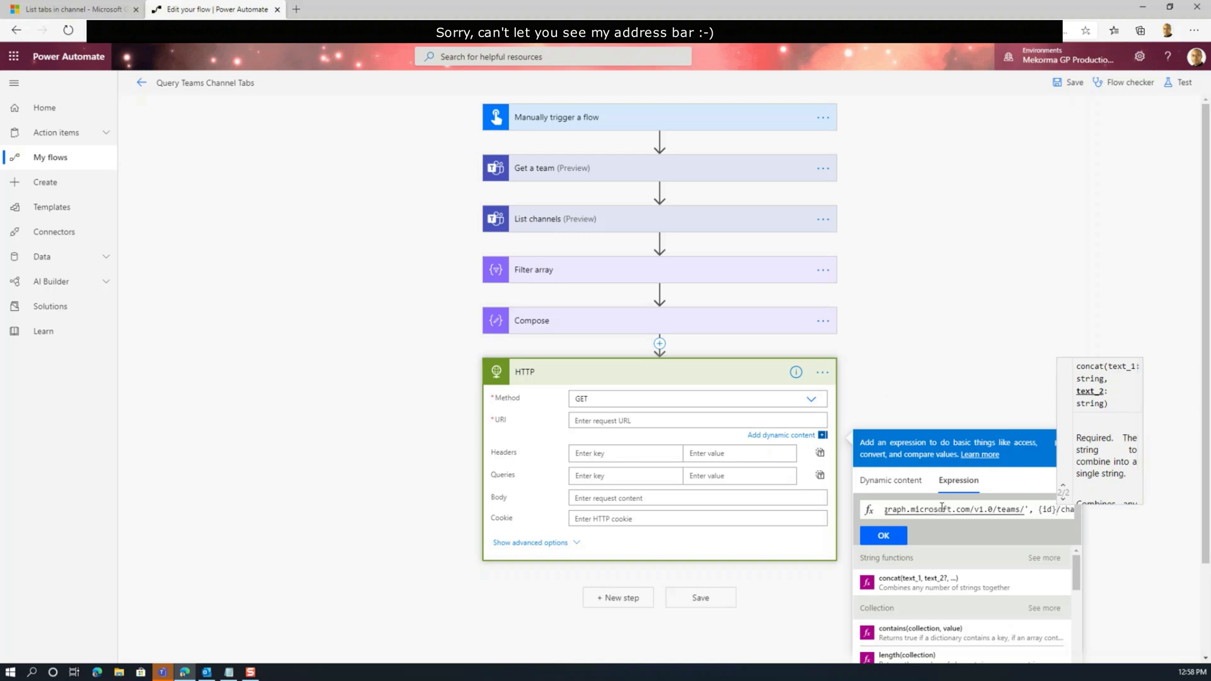
type(", '")
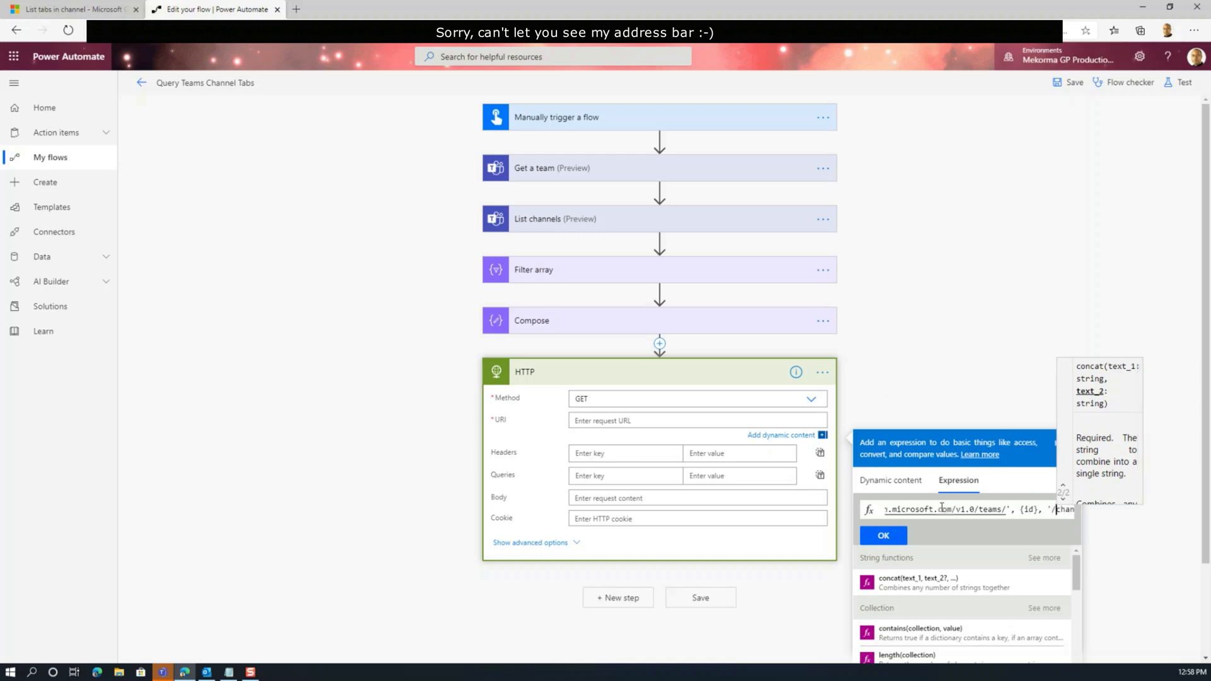
- Split the quoted URL around the channel {id} placeholder so the remaining concat arguments read '/channels/', {id}, '/tabs?$expand=teamsApp'
key("Right")
key("Right")
key("Right")
key("Right")
key("Right")
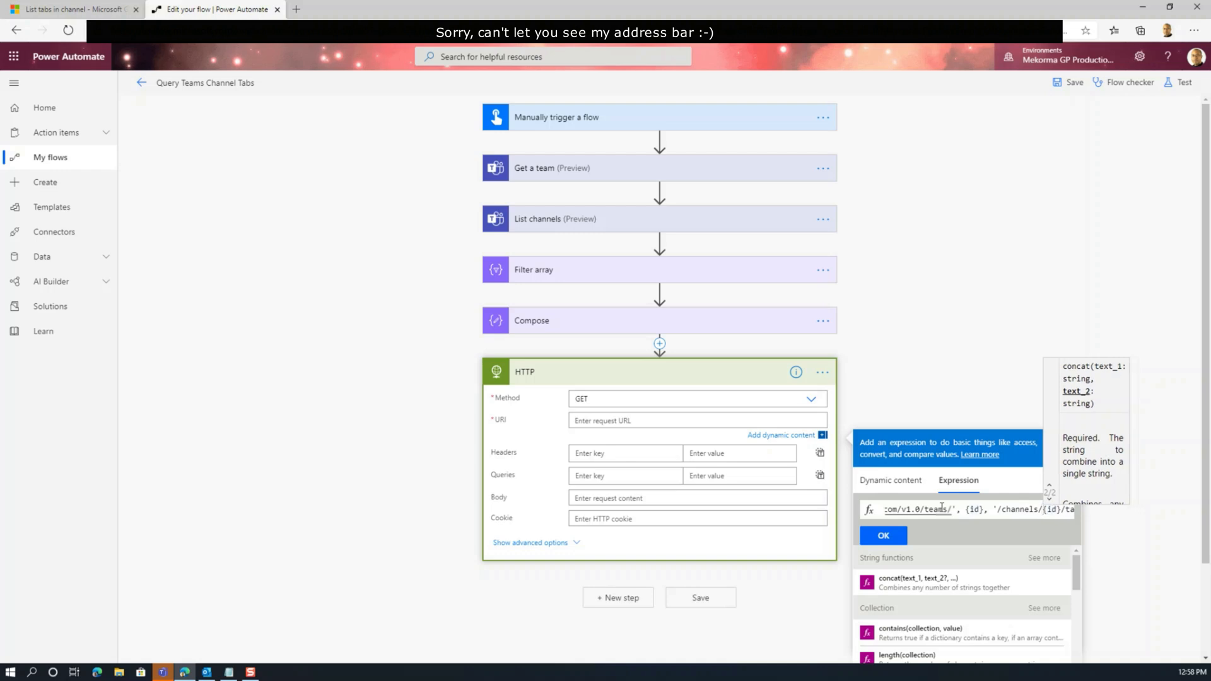
type("',")
key("Right")
type(", ")
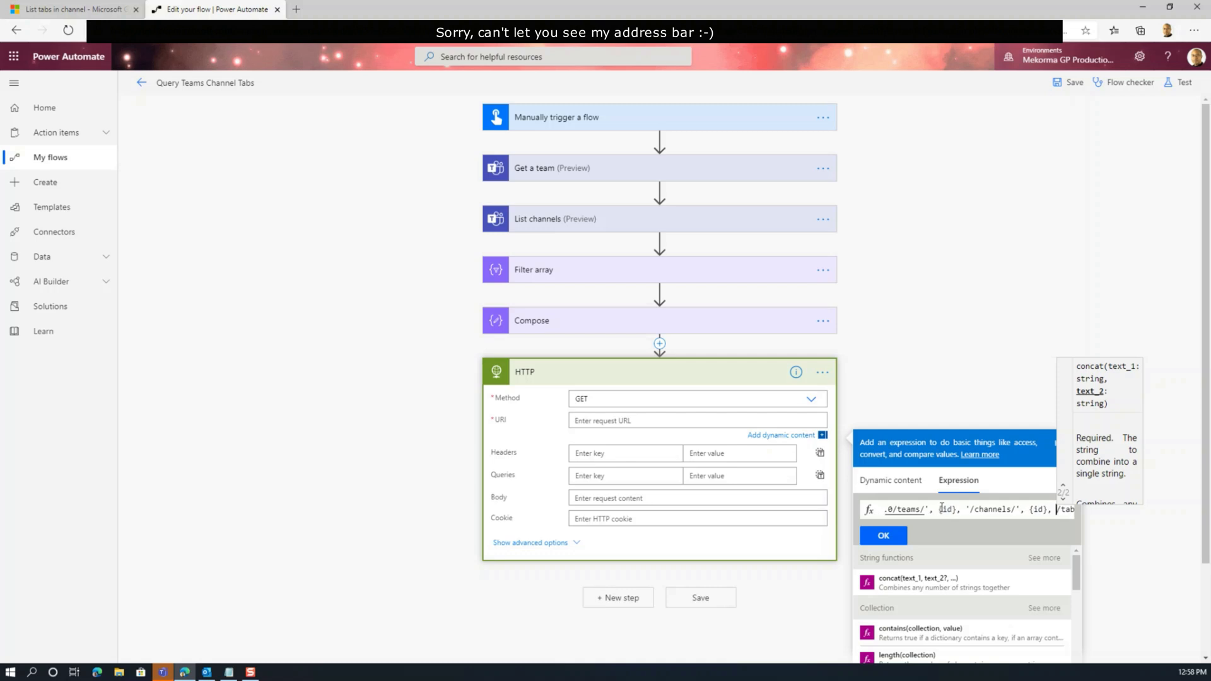
type("'")
key("Right")
key("Right")
key("Right")
key("Right")
key("Right")
key("Right")
key("Right")
key("Right")
key("Right")
key("Right")
key("Right")
key("Right")
key("Right")
key("Right")
key("Right")
key("Right")
key("Right")
key("Right")
key("Right")
key("Right")
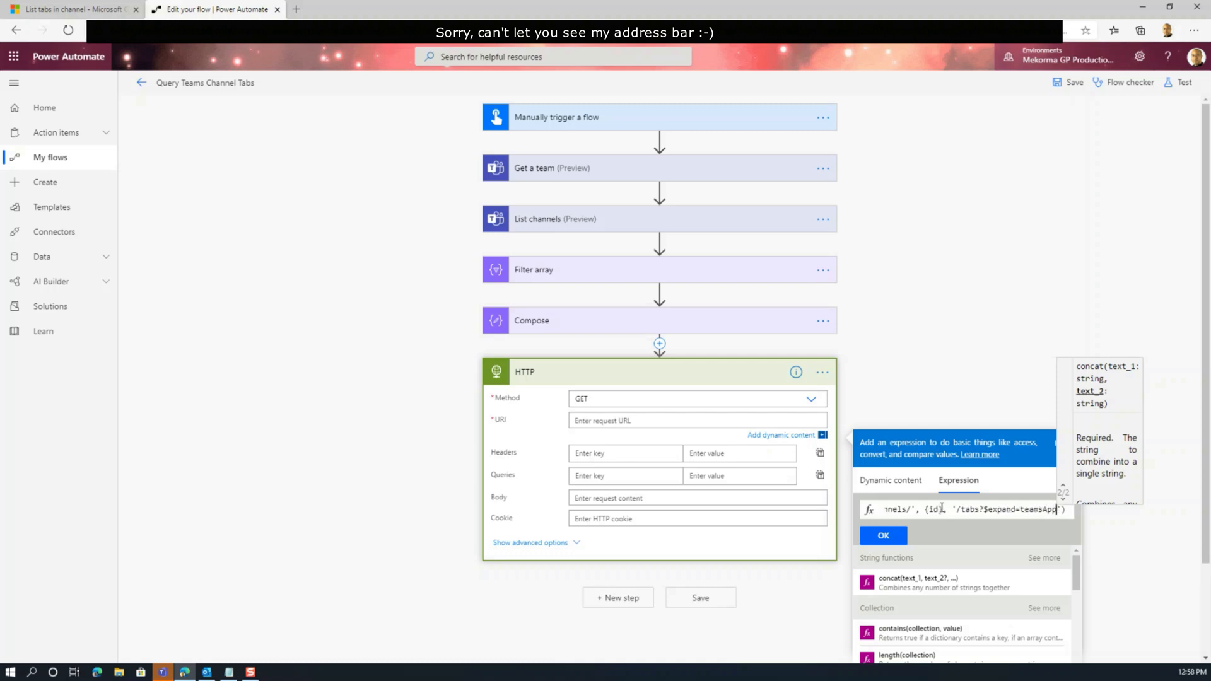
- Replace the team {id} placeholder in the concat expression with the Team ID dynamic content from Get a team
key("Left")
key("Left")
key("Left")
key("Left")
key("Left")
key("Left")
key("Left")
key("Left")
key("Left")
key("Left")
key("Left")
key("Left")
key("Left")
key("Left")
key("Left")
key("Left")
key("Left")
key("Left")
key("Left")
key("Left")
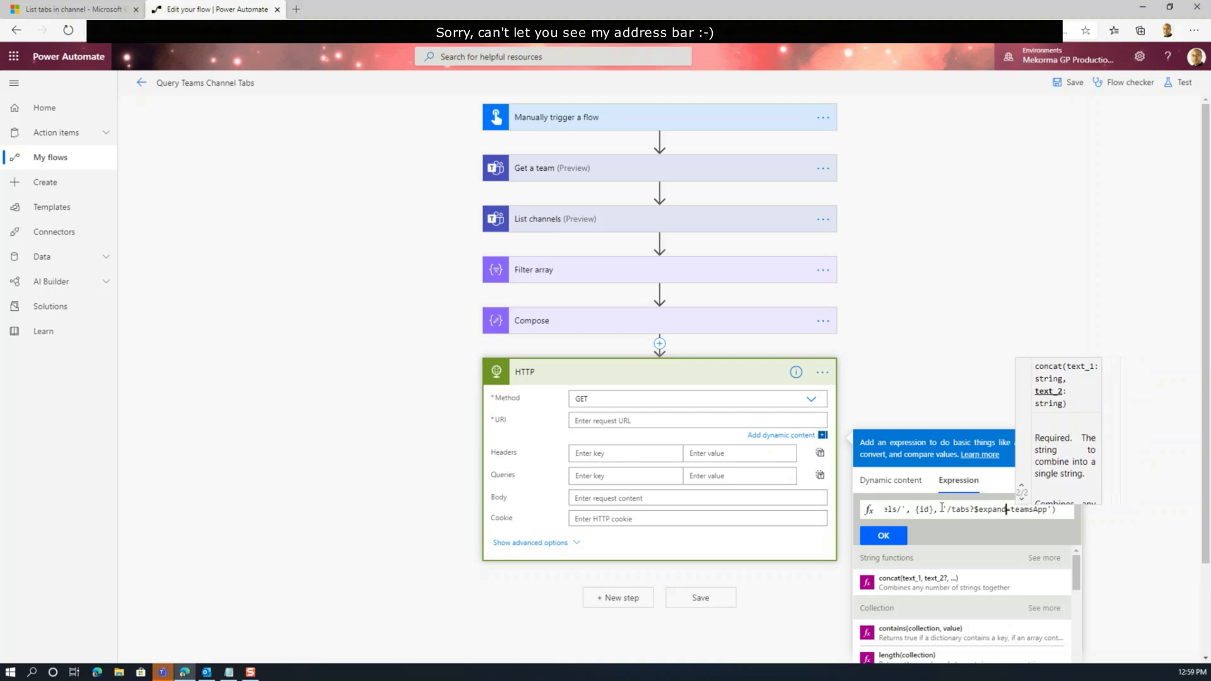
key("Left")
key("Left")
key("Left")
key("Left")
key("Left")
key("Left")
key("Left")
key("Left")
key("Left")
key("Left")
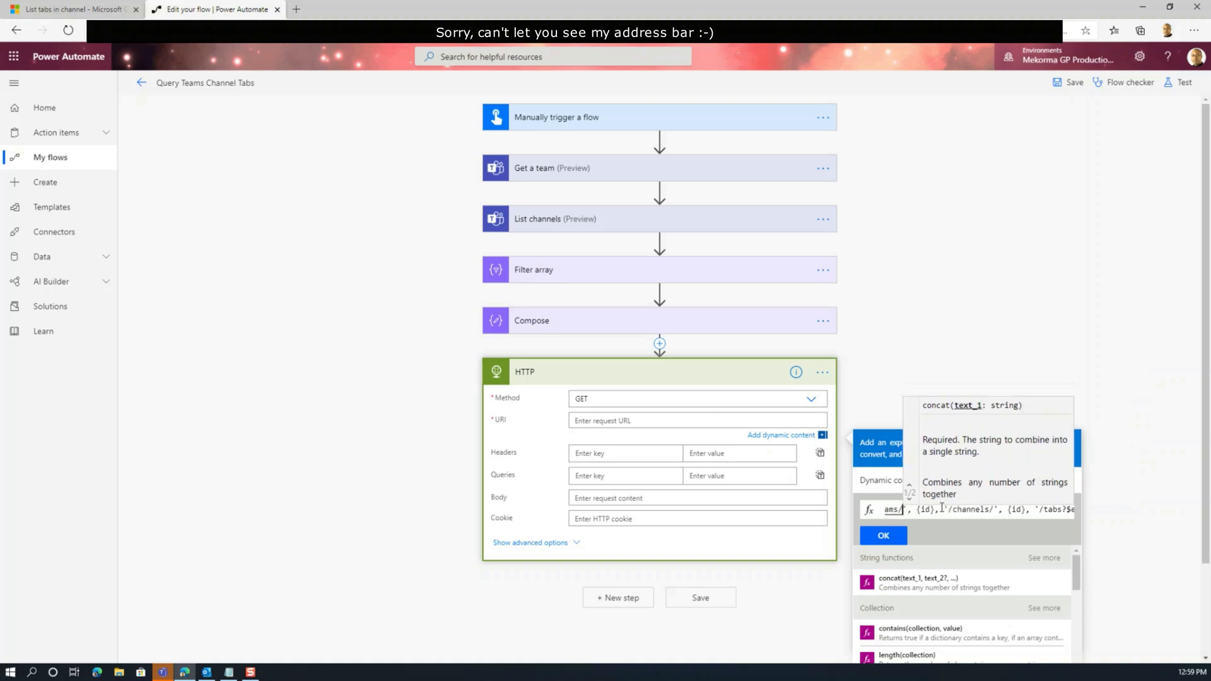
key("Right")
key("Right")
key("shift+Right")
key("shift+Right")
key("shift+Right")
key("shift+Right")
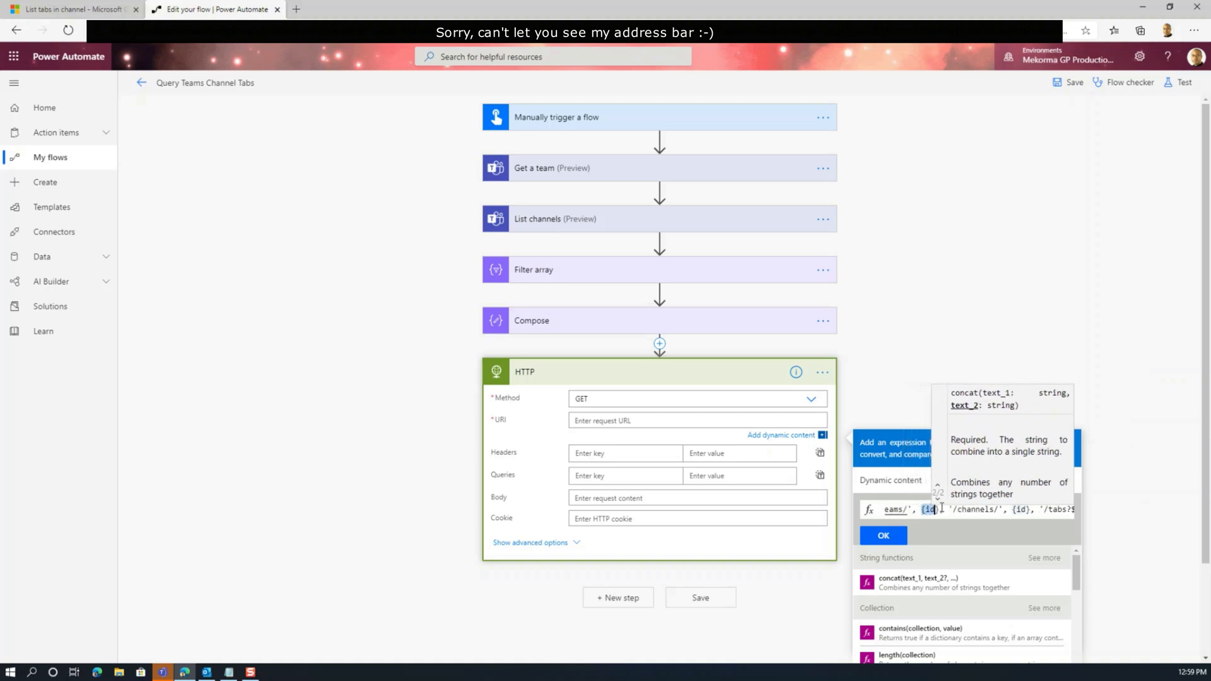
key("BackSpace")
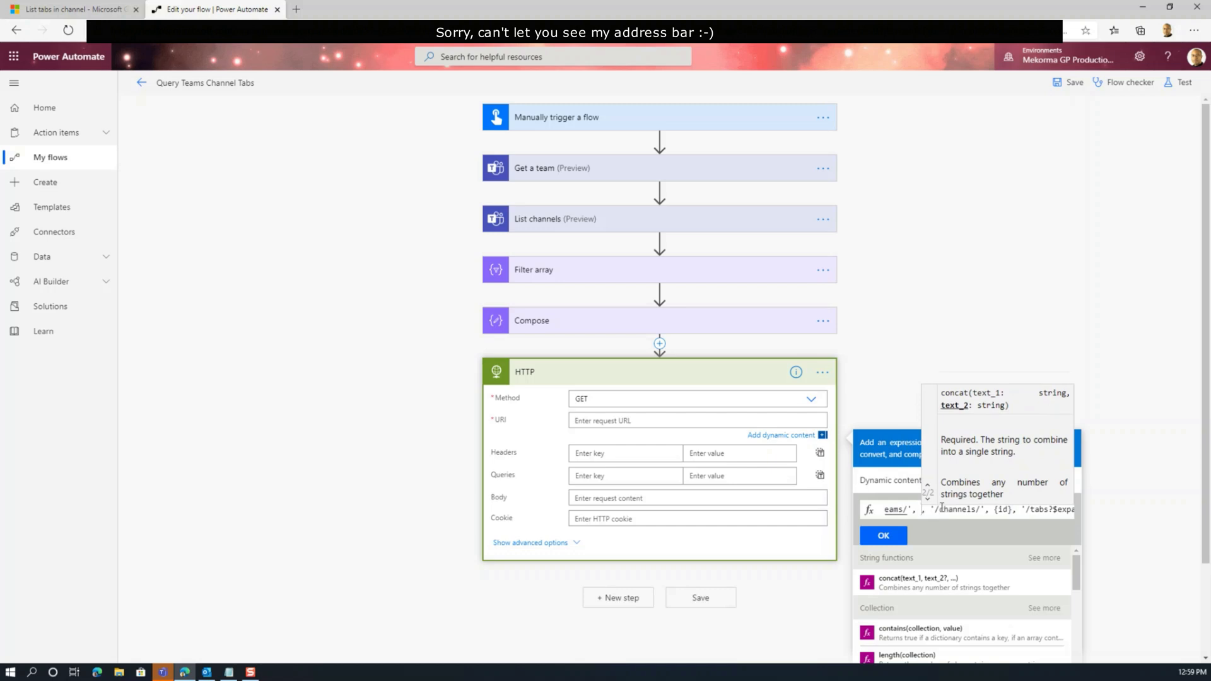
left_click(874, 489)
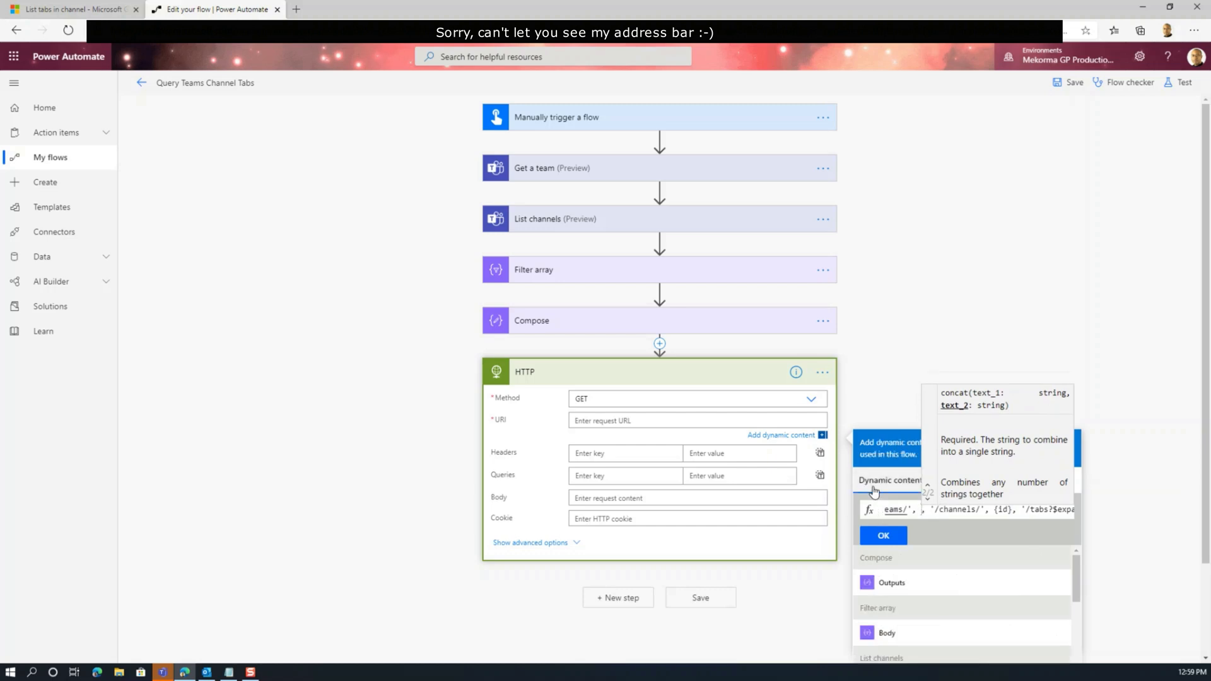
scroll(1066, 580, "down", 2)
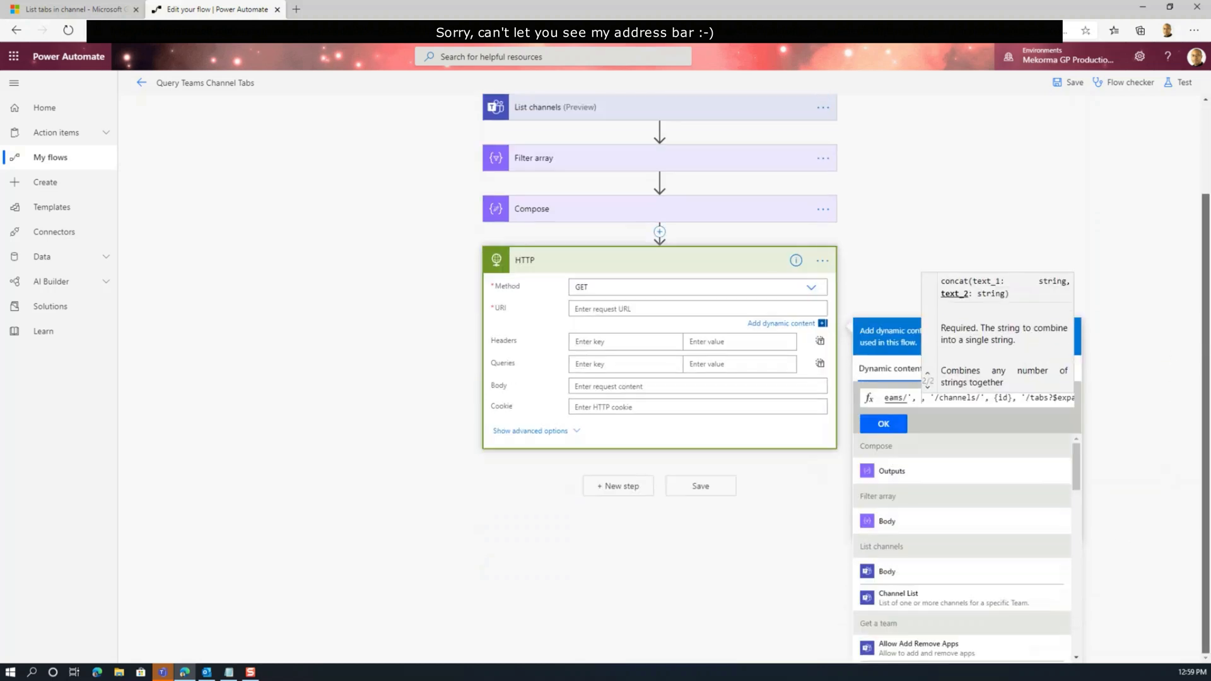
left_click_drag(1077, 476, 1073, 649)
left_click(915, 572)
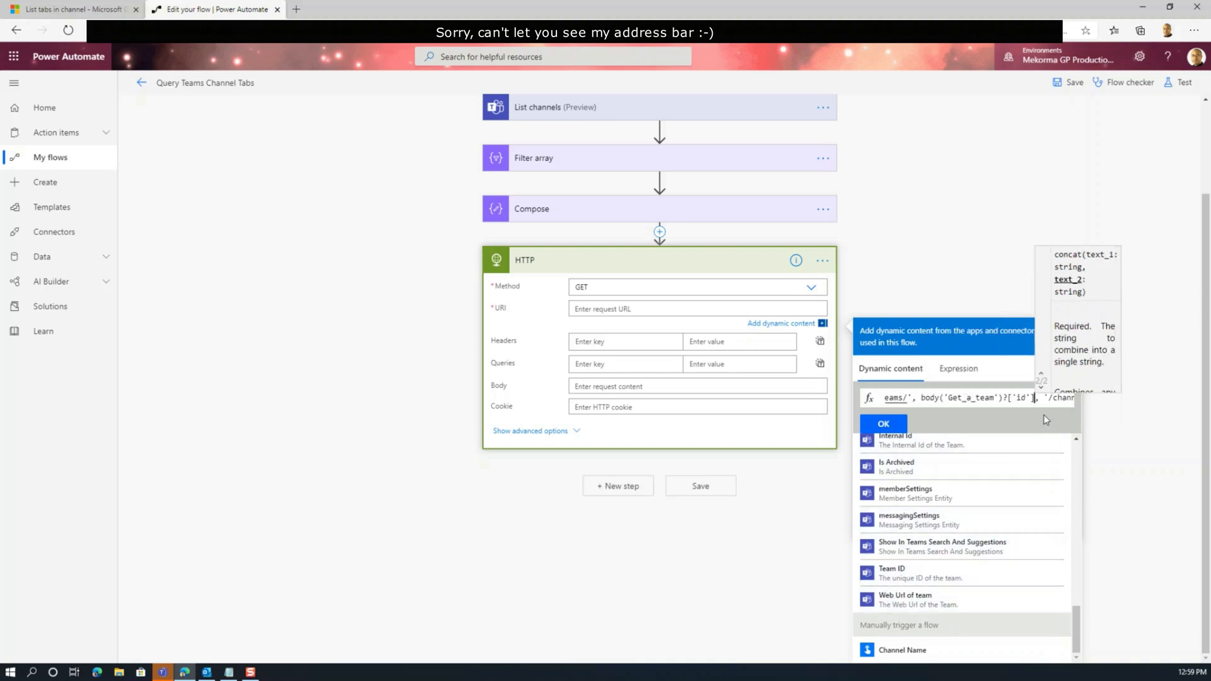
- Replace the channel {id} placeholder after '/channels/' with the Outputs dynamic content from Compose
left_click(1057, 398)
key("Right")
key("Right")
key("Right")
key("Right")
key("Right")
key("Right")
key("Right")
key("Right")
key("Right")
key("Right")
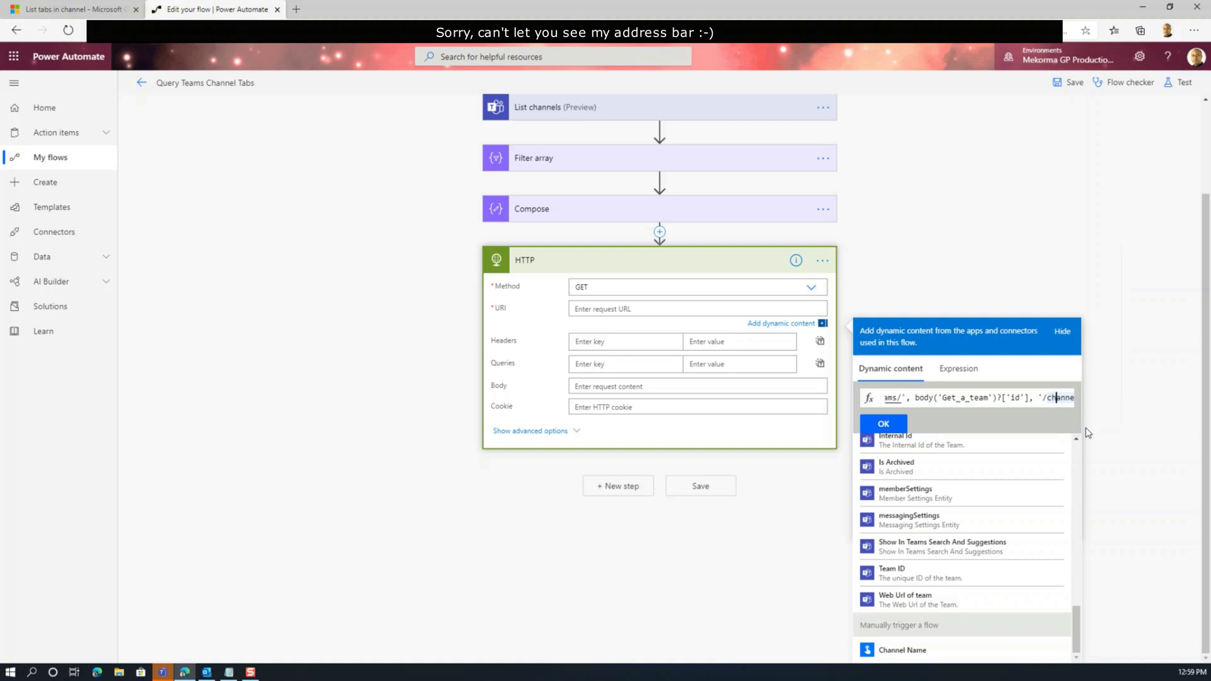
key("Right")
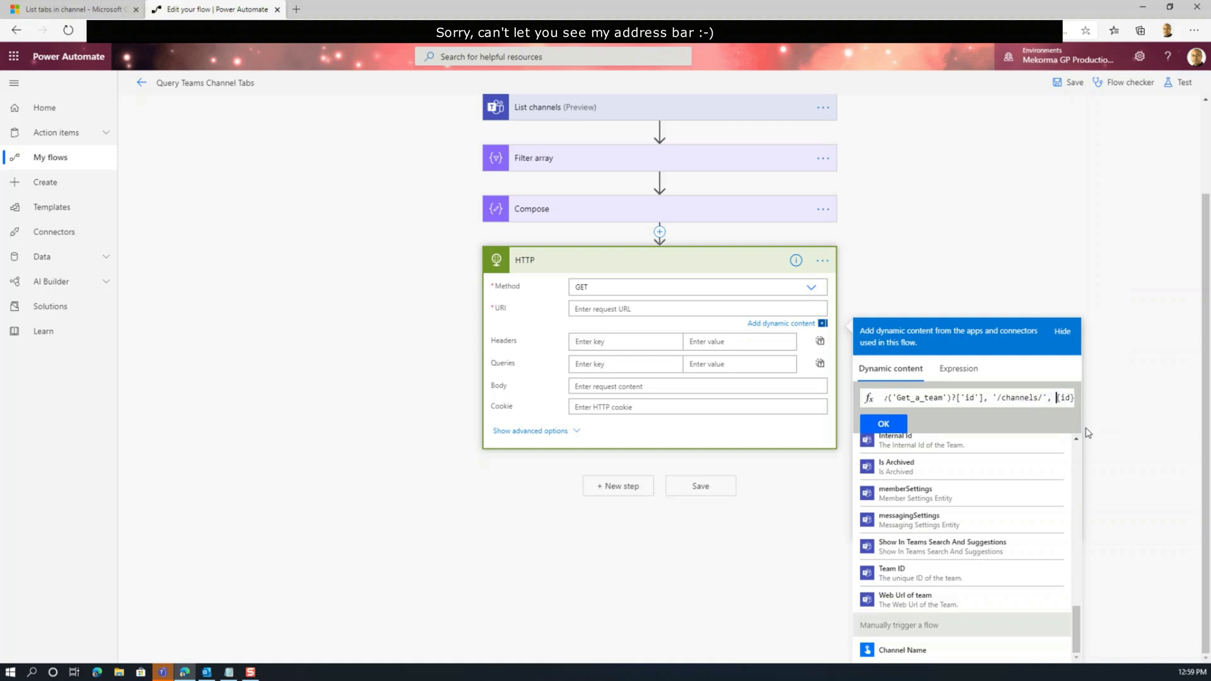
key("shift+Right")
key("shift+Right")
key("shift+Right")
key("shift+Right")
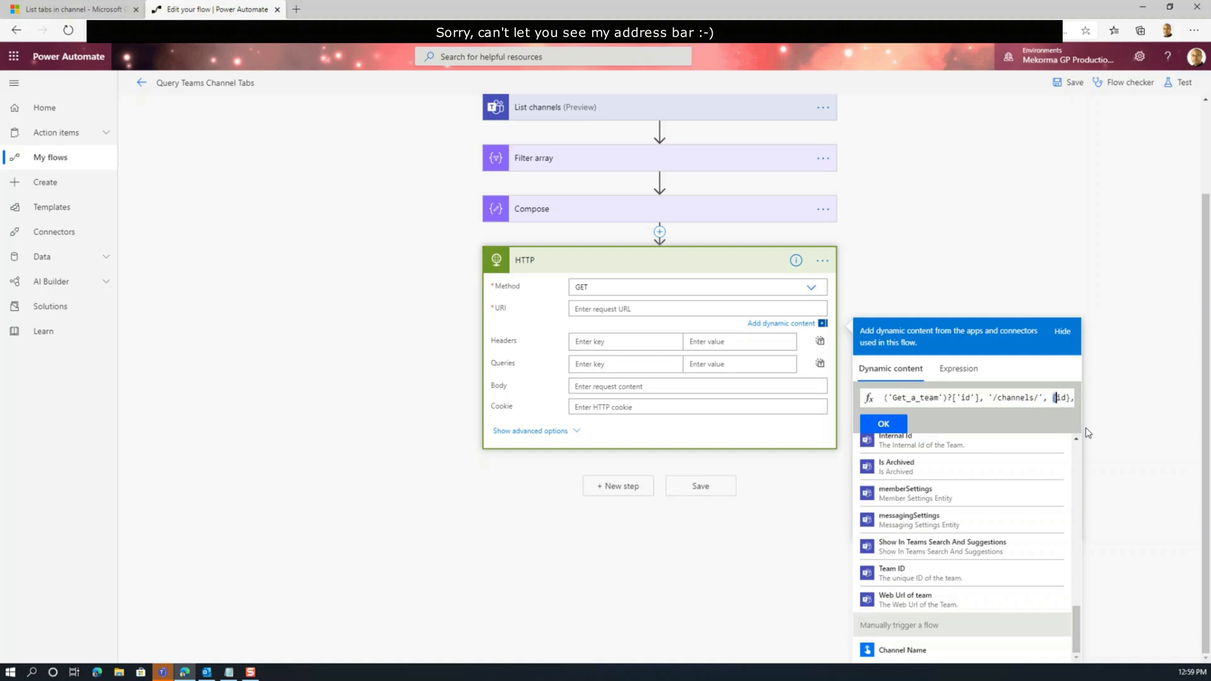
key("Delete")
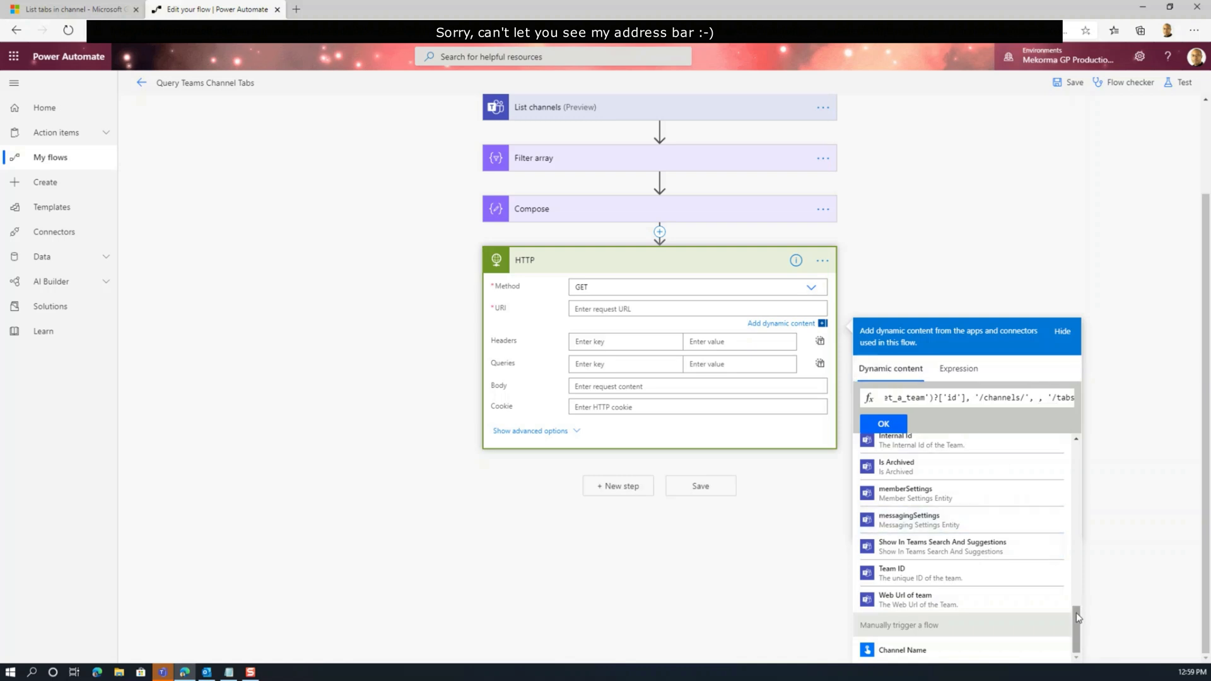
left_click_drag(1076, 628, 1065, 448)
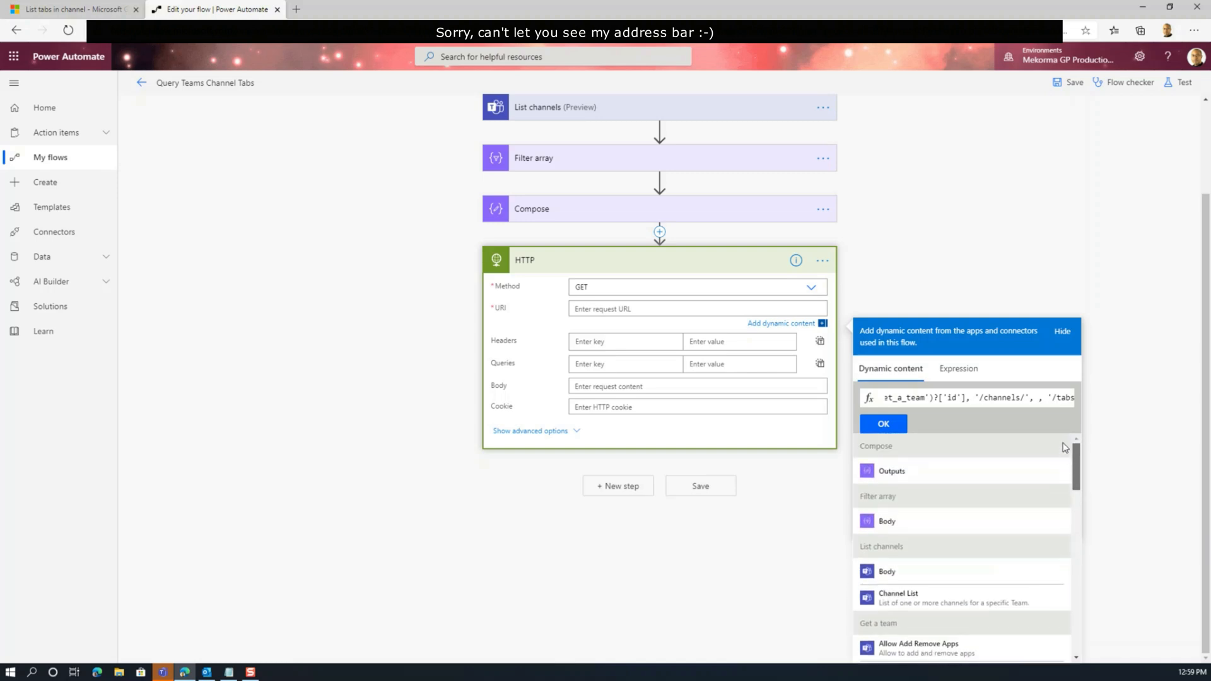
left_click(892, 472)
- Append an empty property accessor ?[''] directly after outputs('Compose') in the concat expression
double_click(1058, 399)
key("Right")
key("Right")
key("Right")
key("Right")
key("Right")
key("Right")
key("Right")
key("Right")
key("Right")
key("Right")
key("Right")
key("Right")
key("Right")
key("Right")
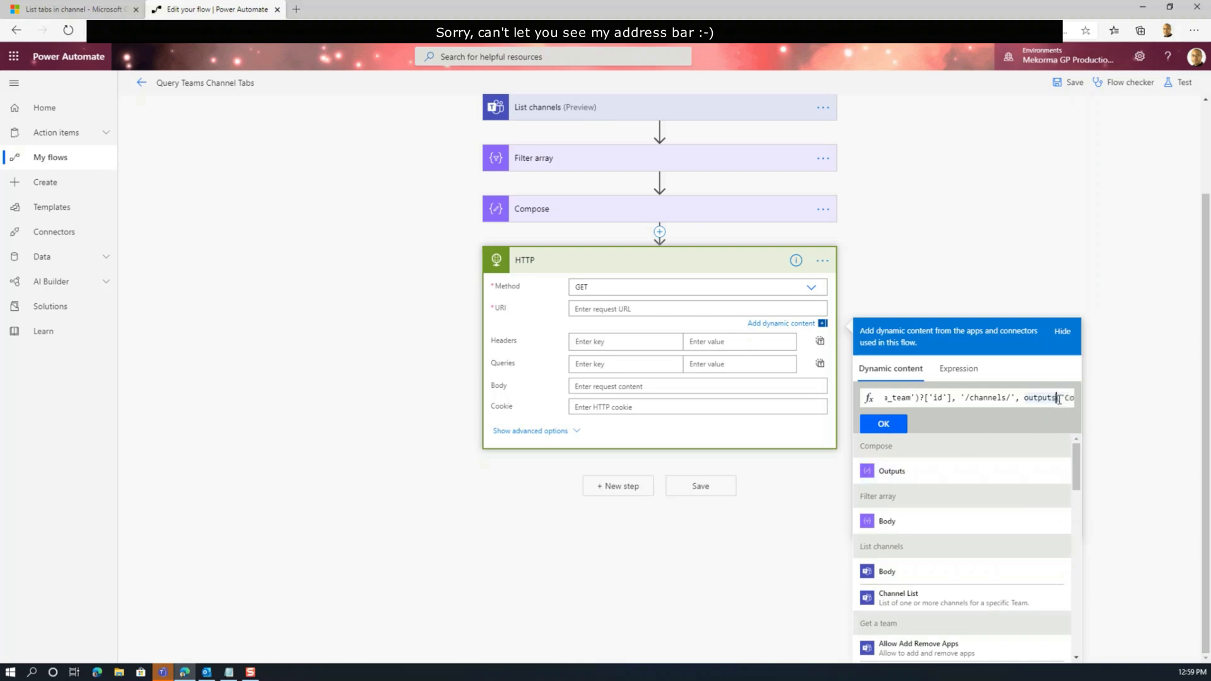
type(", '/t")
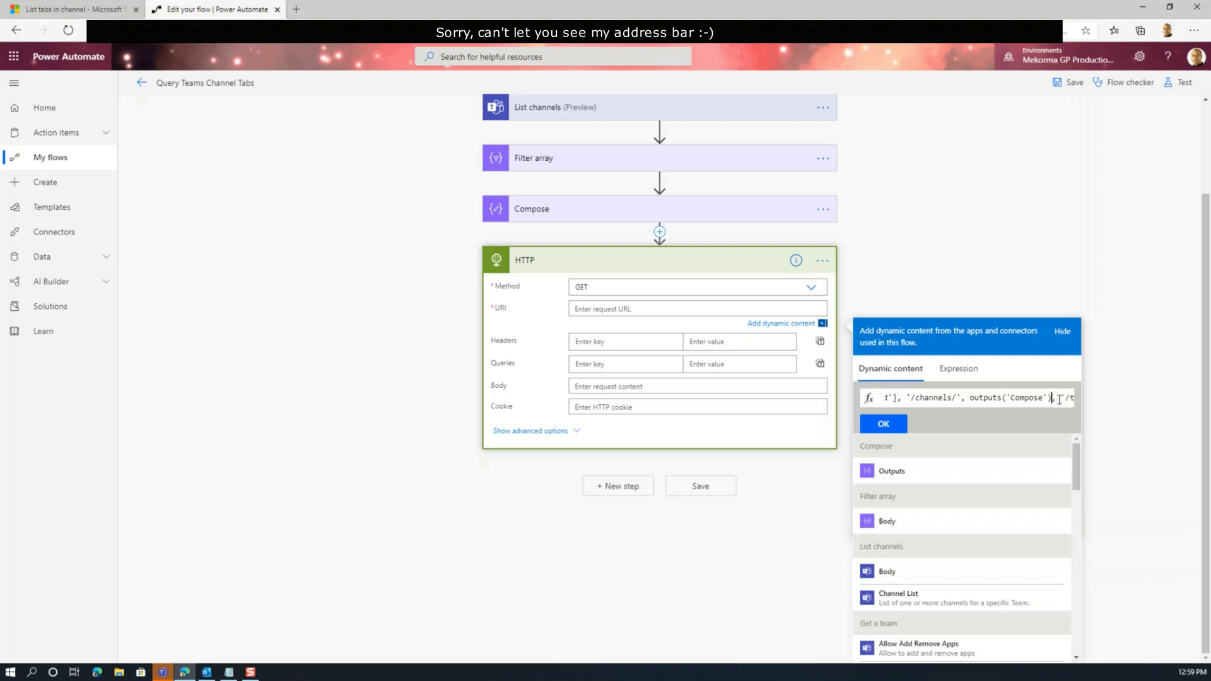
type(" [")
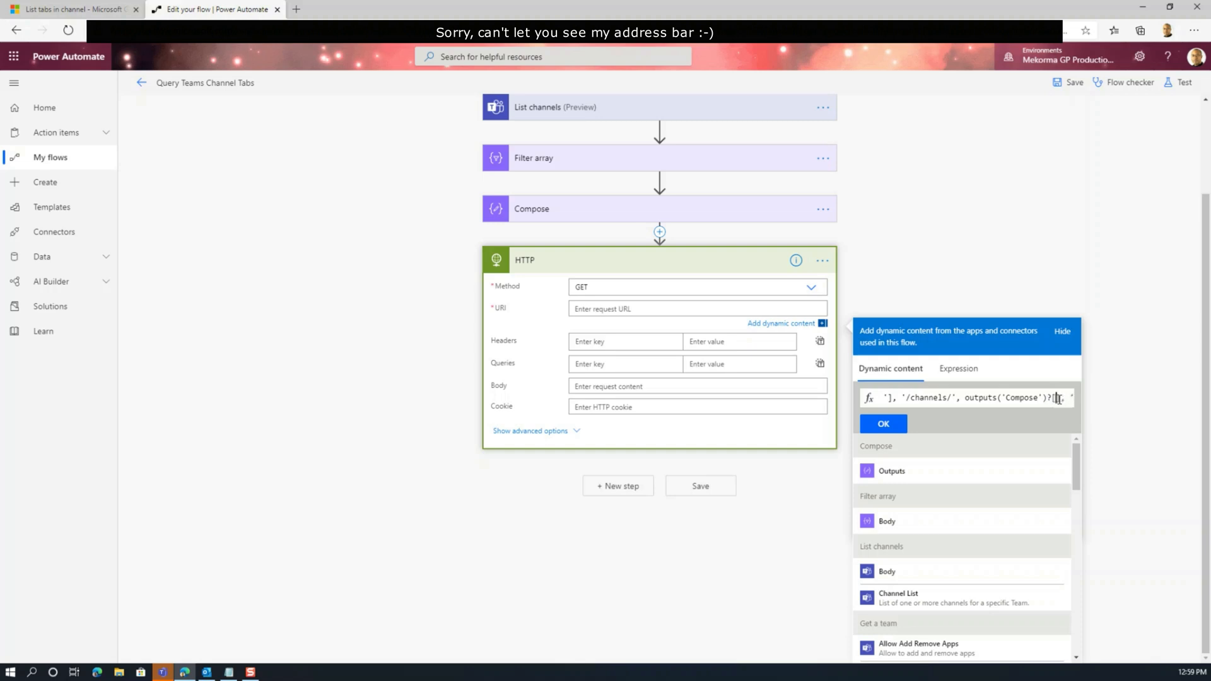
type("'")
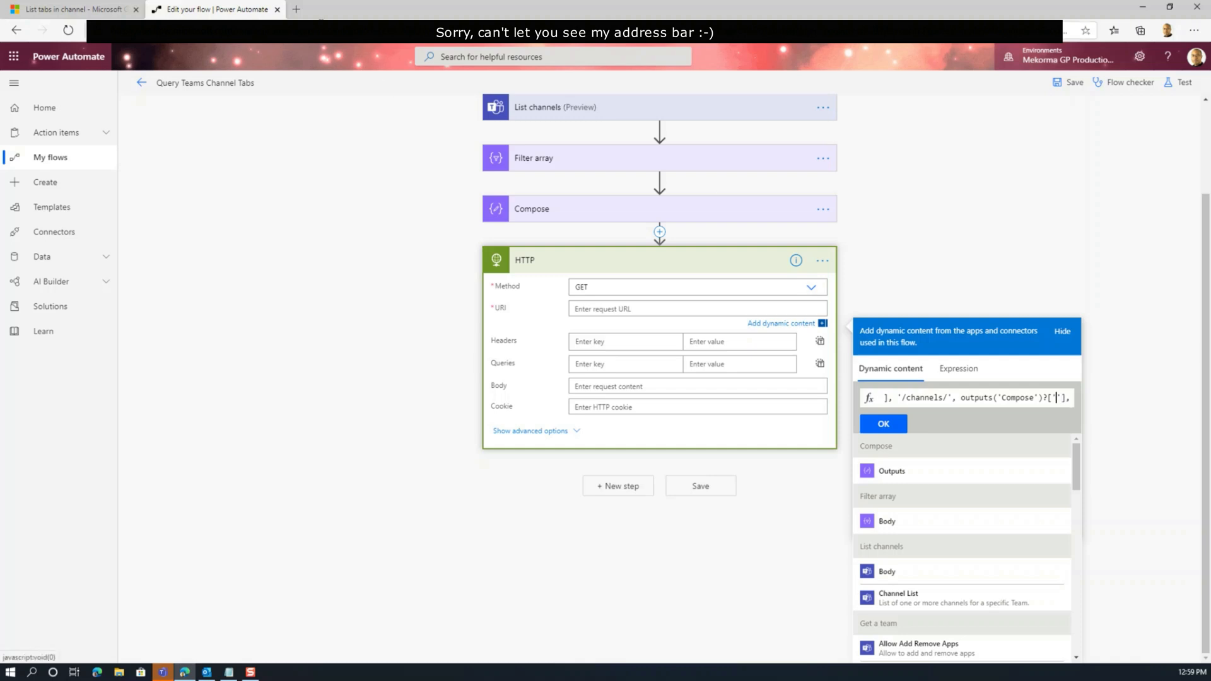
- Open the last run of Query Teams Channel Tabs in a new browser tab and examine the Compose output for the channel identifier's property name
left_click(296, 9)
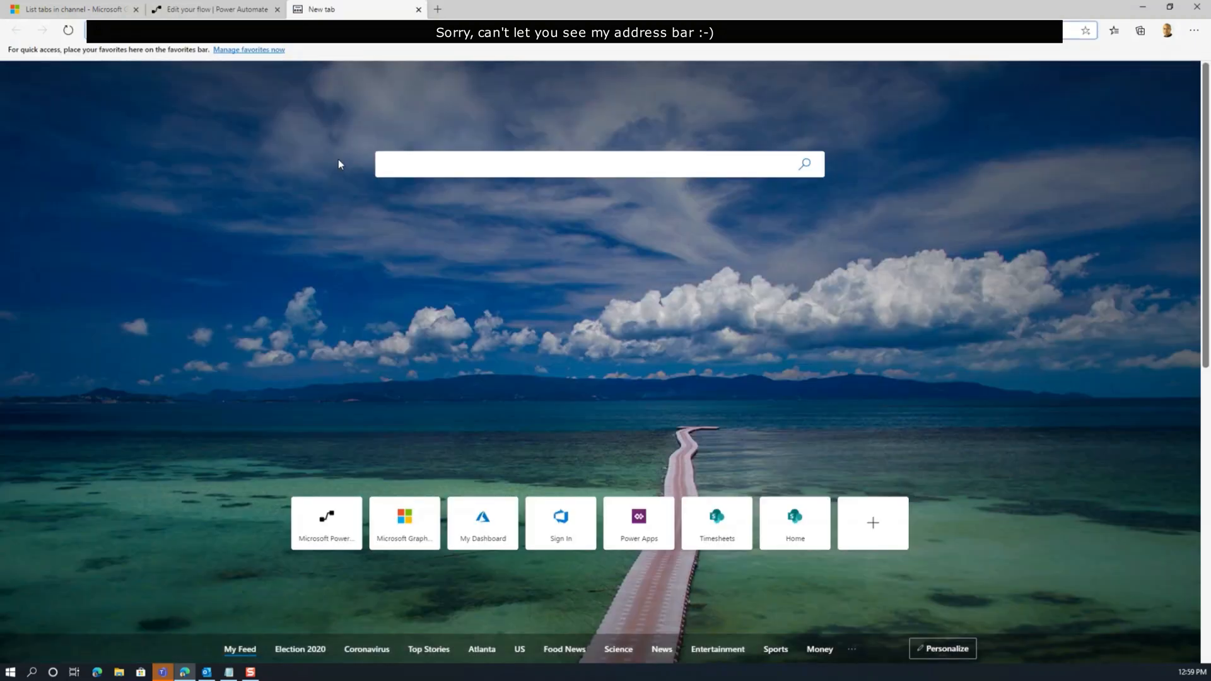
left_click(308, 531)
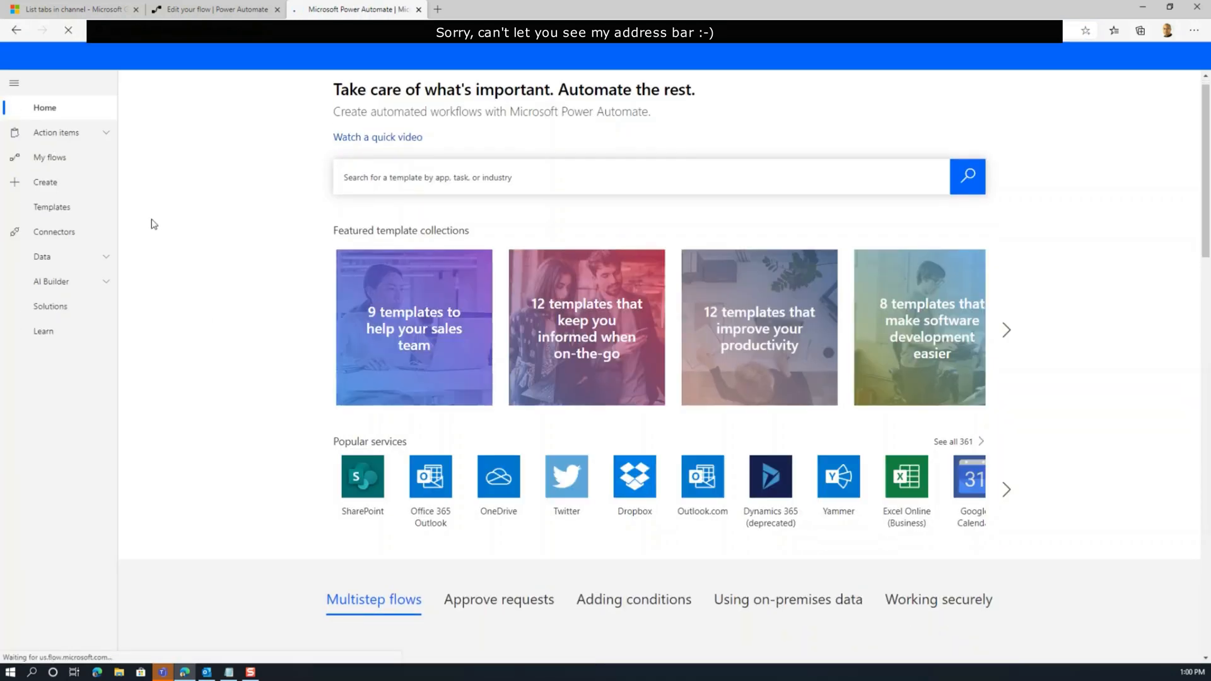
left_click(45, 159)
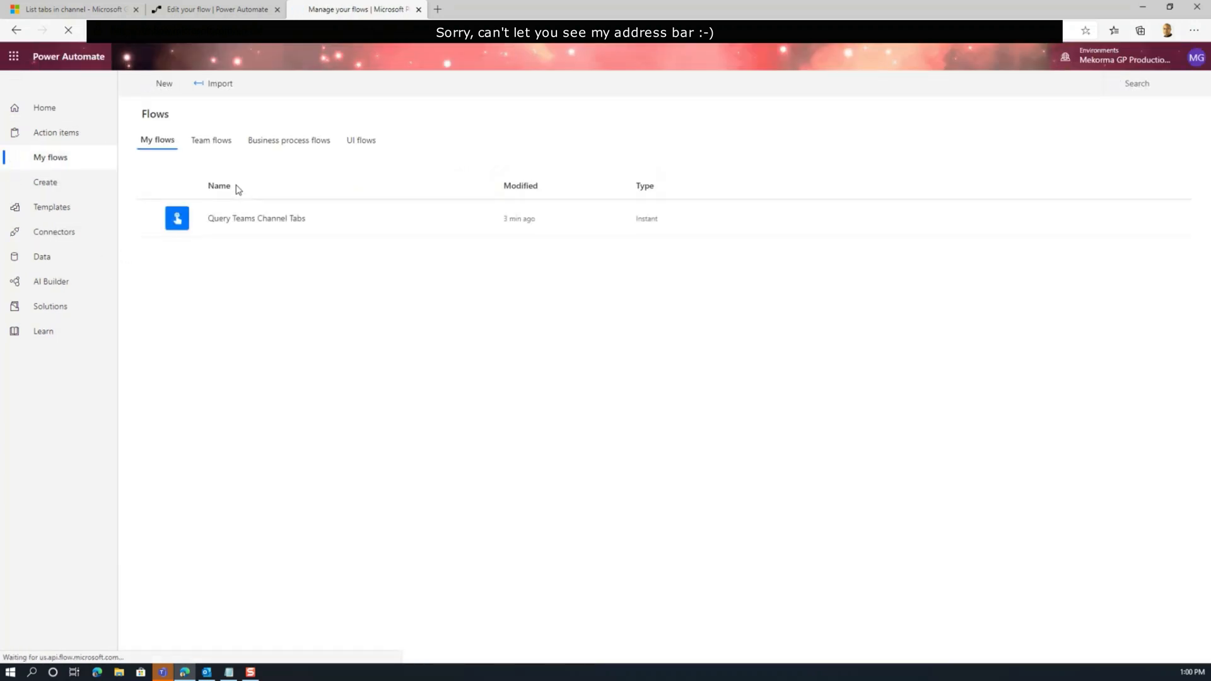
left_click(238, 219)
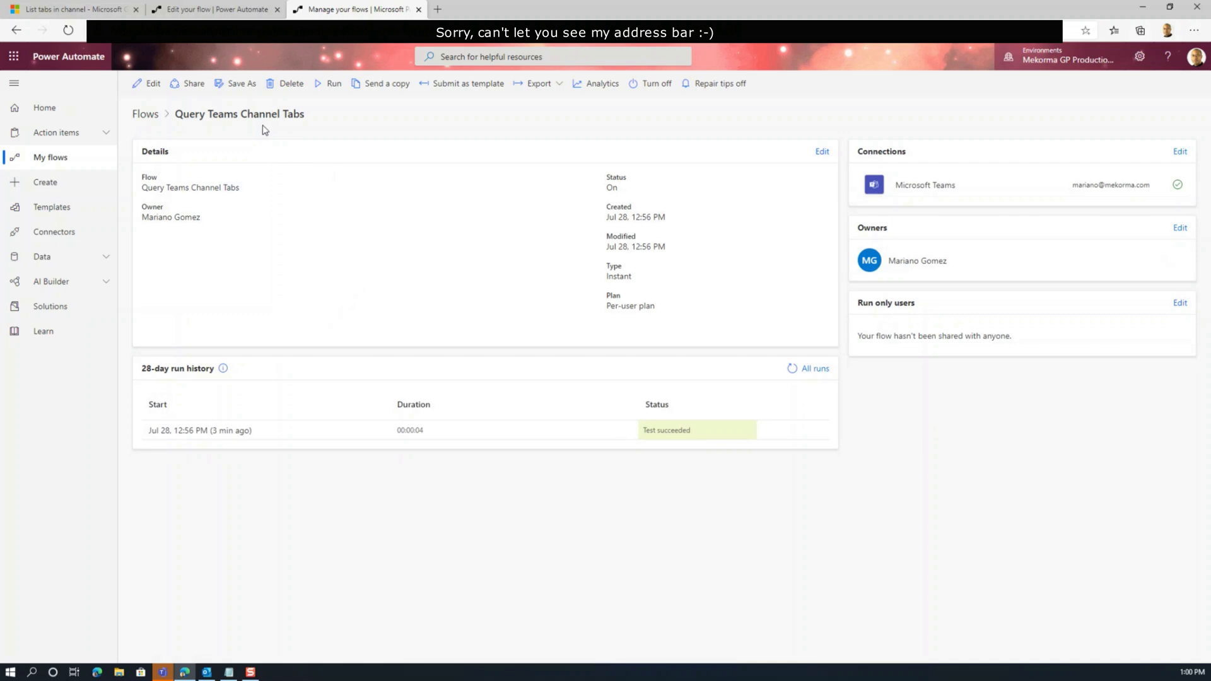
left_click(214, 434)
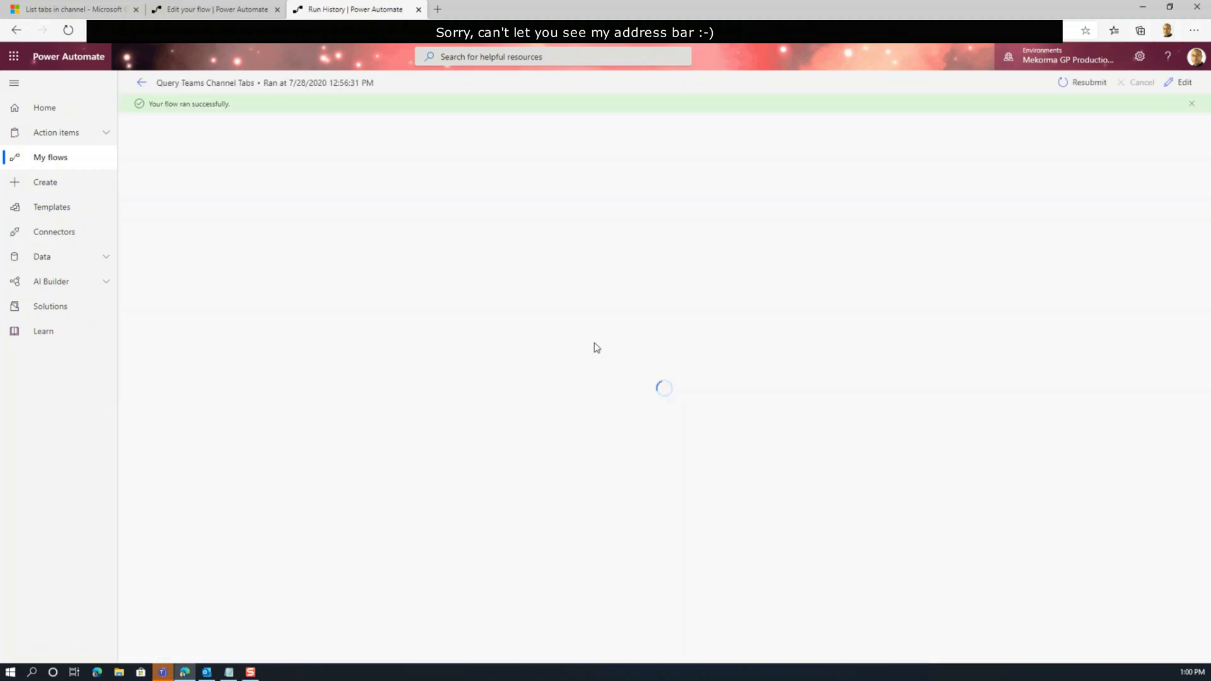
left_click(681, 348)
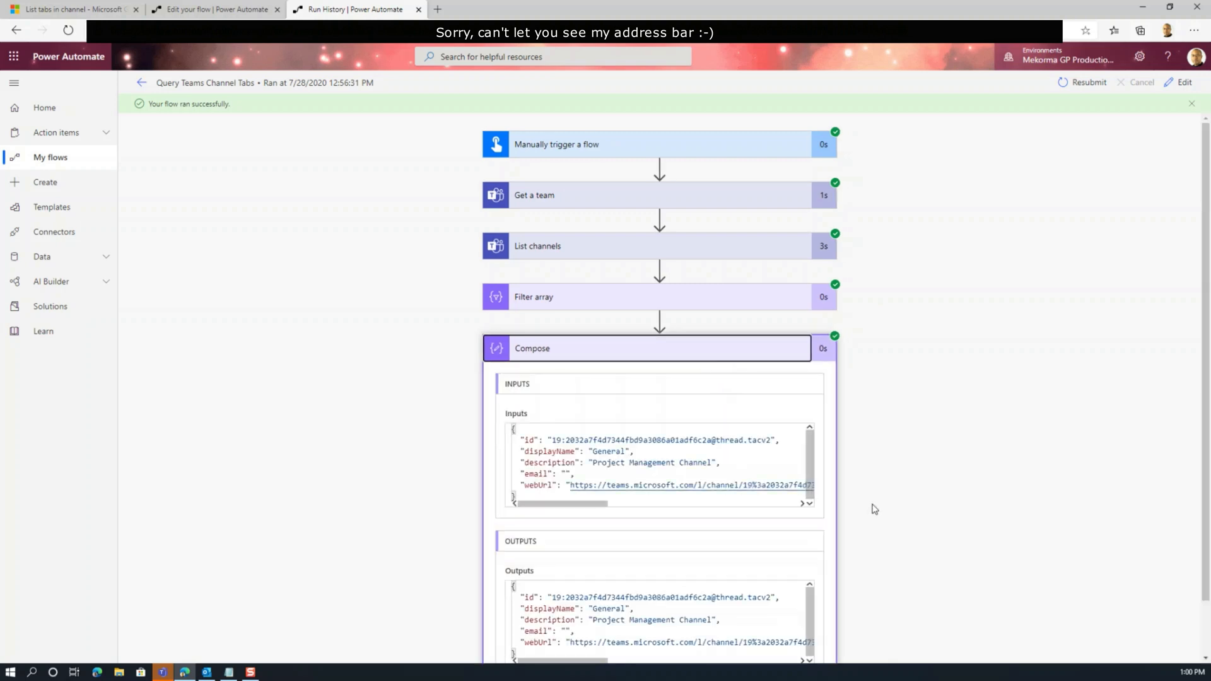
double_click(529, 597)
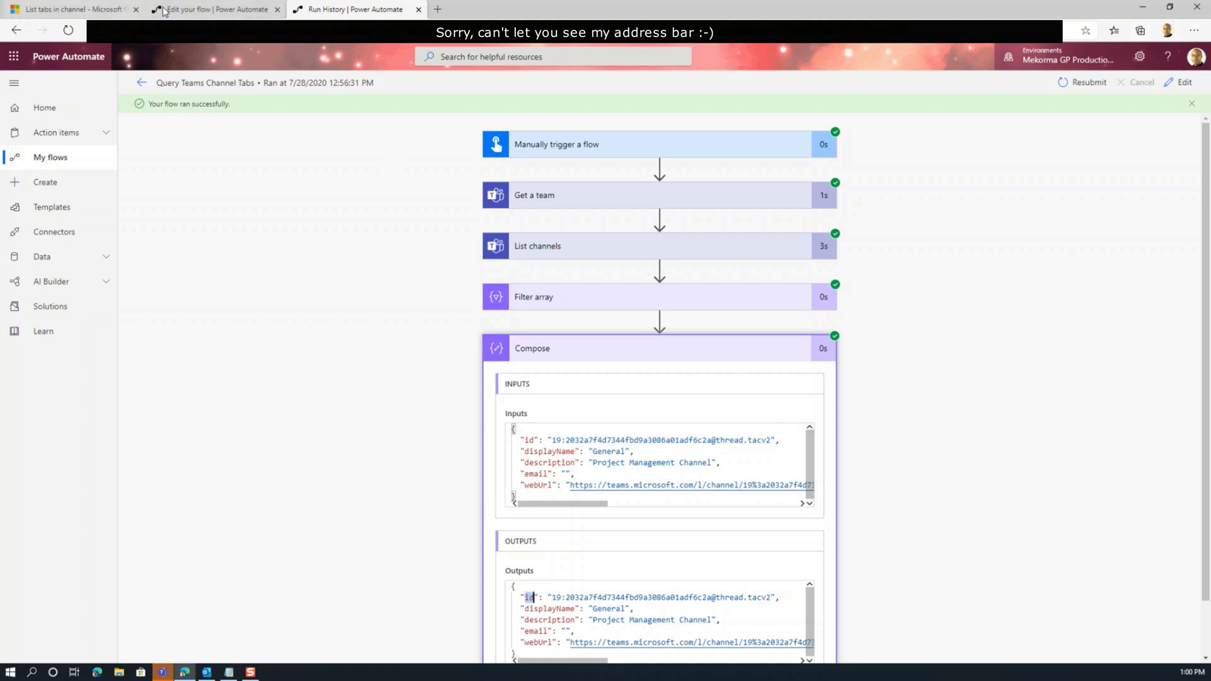
- Return to the flow editor, complete the Compose accessor as ?['id'] and insert the concat expression as the HTTP URI
left_click(215, 9)
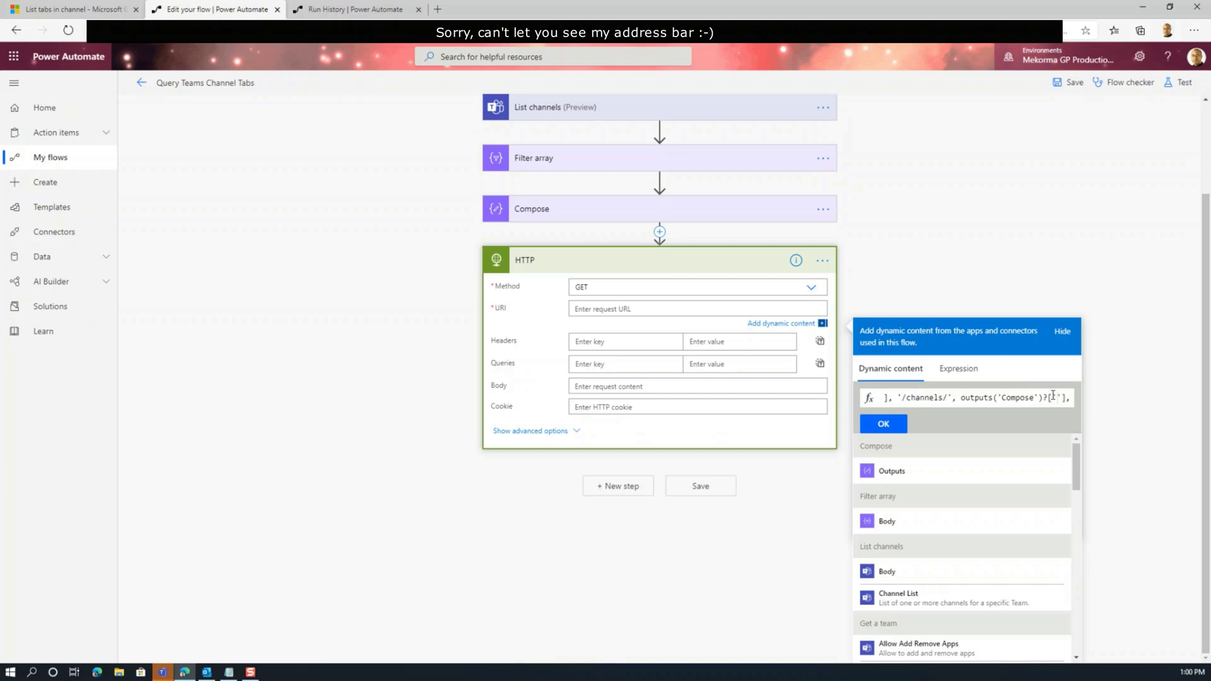
type("id")
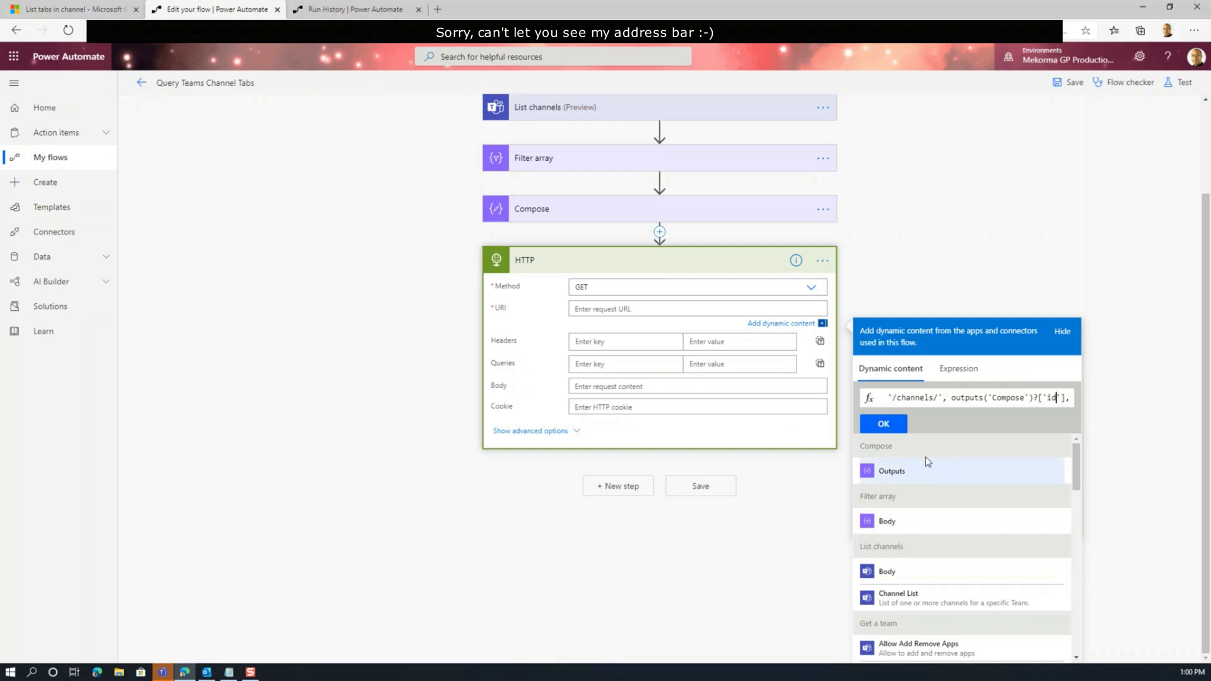
left_click(890, 426)
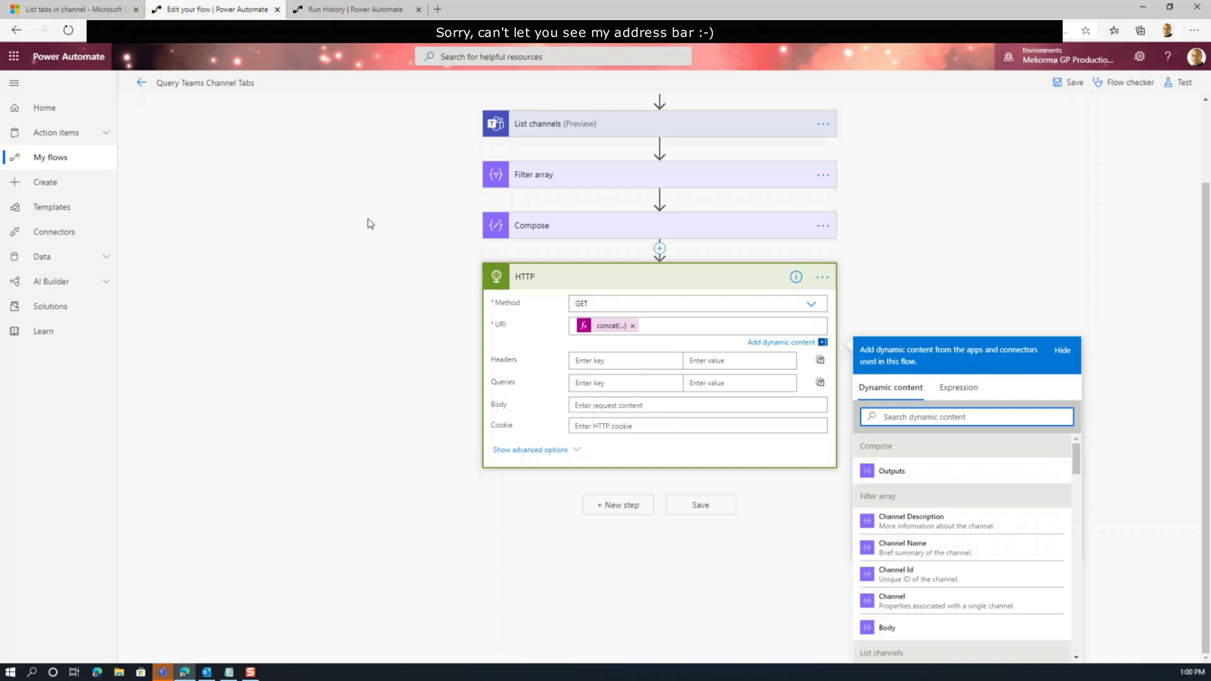
- Check the example request in the List tabs documentation, then show the HTTP action's advanced options in the flow
left_click(82, 13)
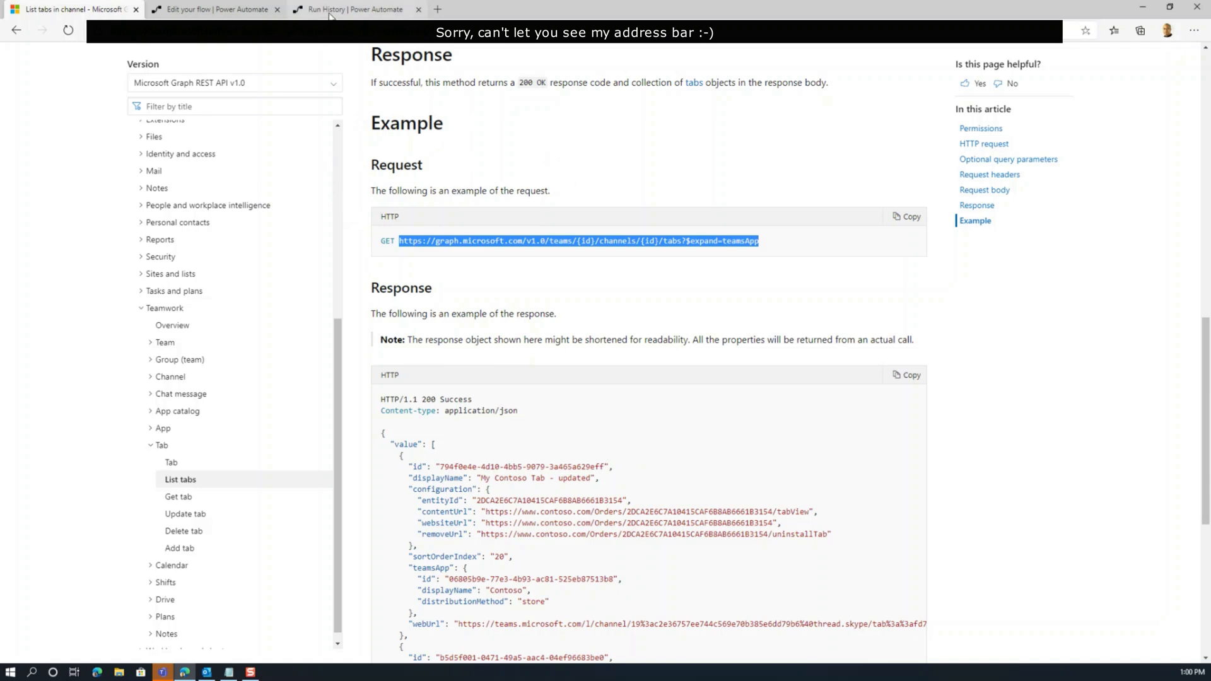
left_click(214, 10)
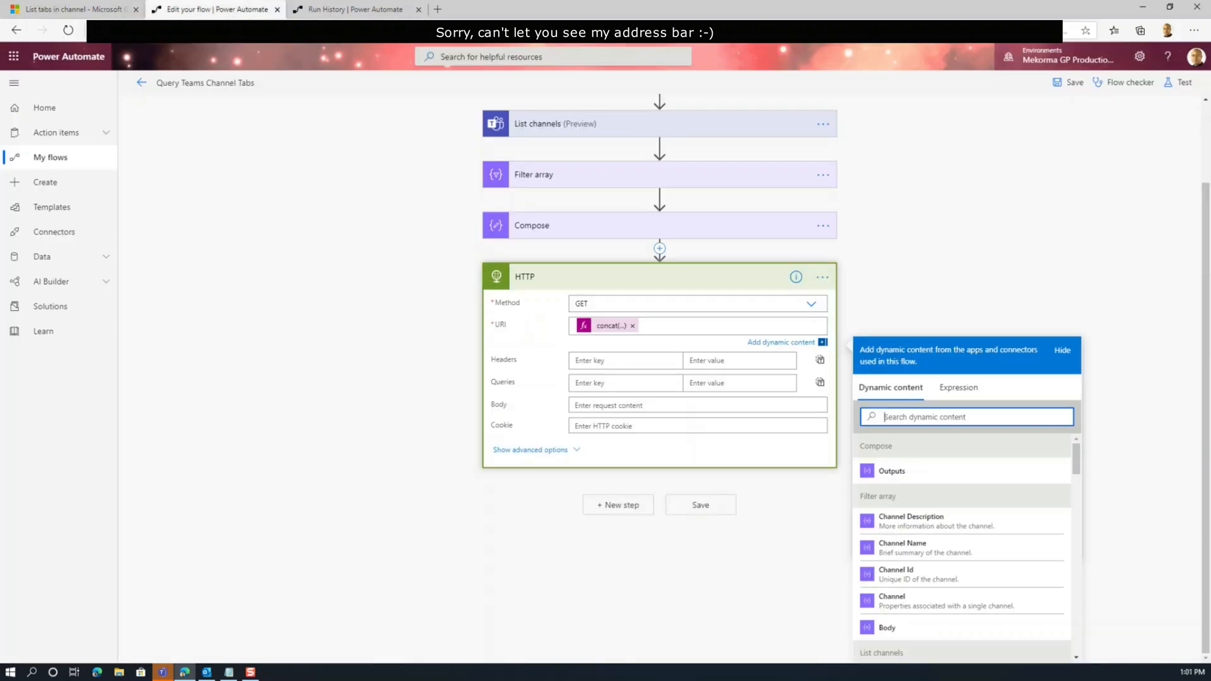
left_click(566, 450)
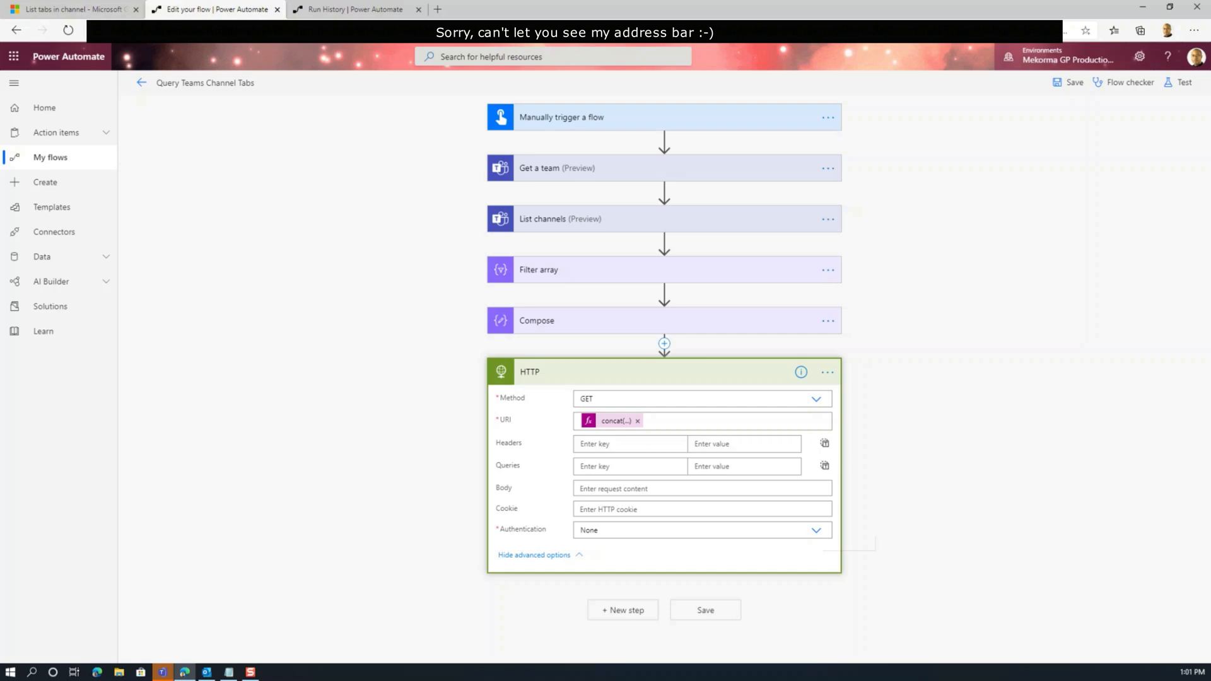
- Insert a second Compose data operation between the existing Compose action and the HTTP action
key("alt+Tab")
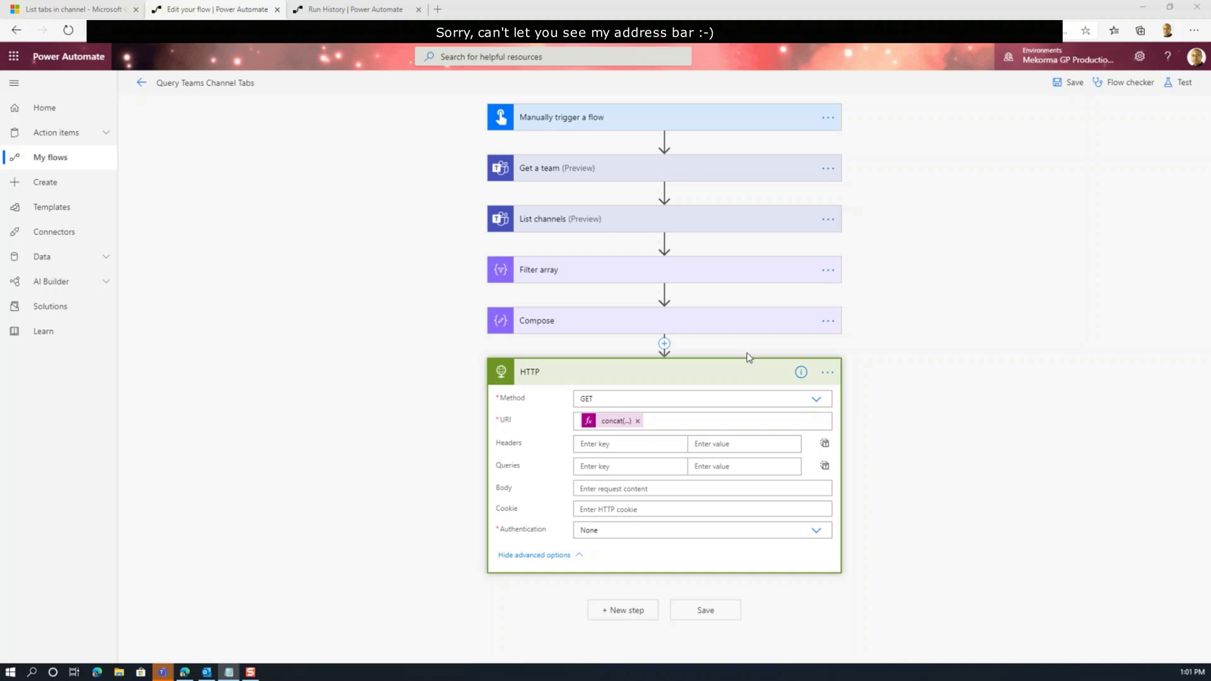
left_click(664, 346)
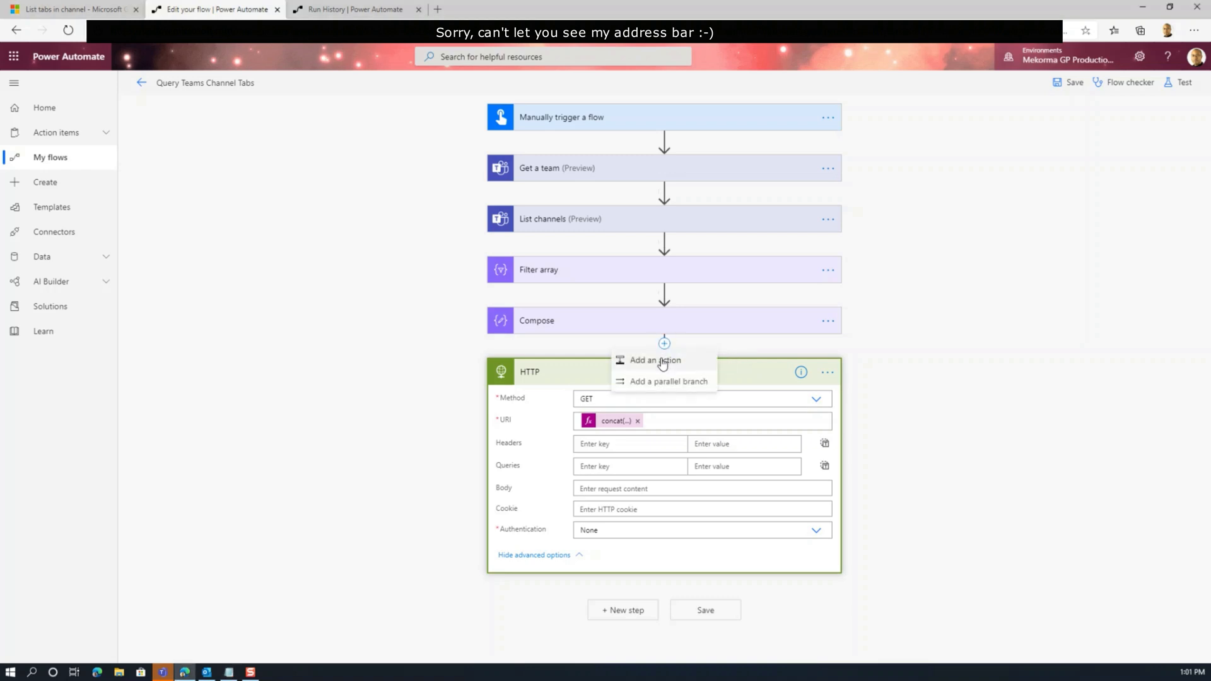
left_click(661, 359)
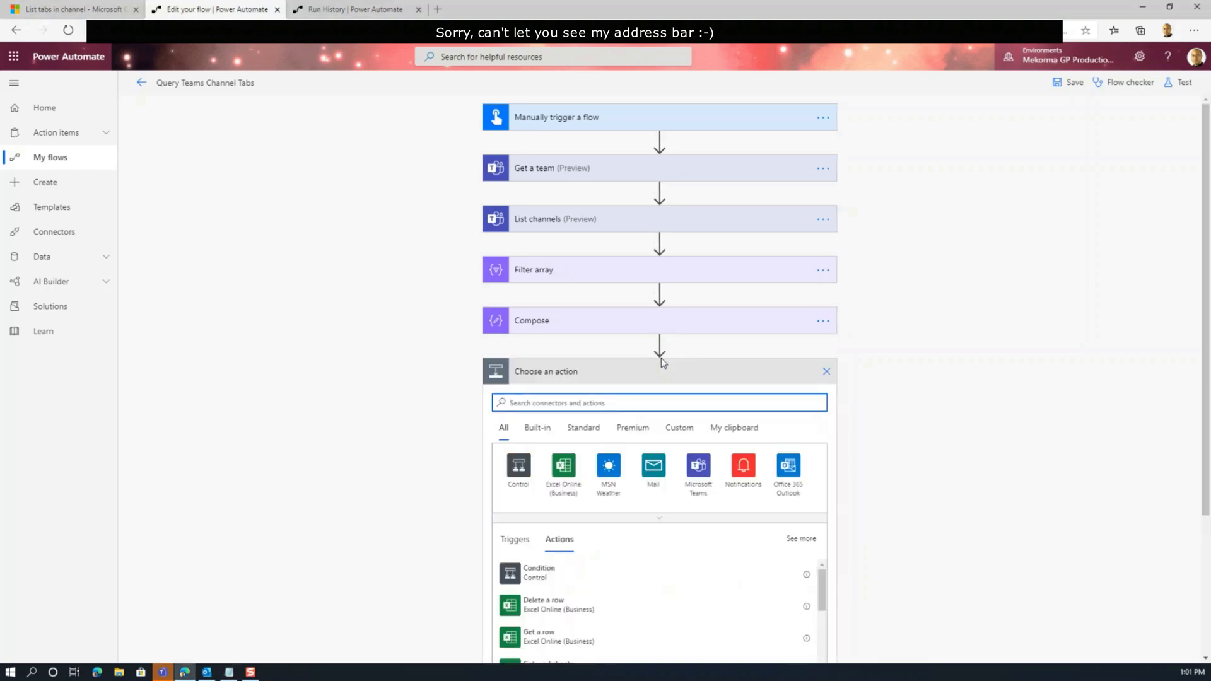
type("compose")
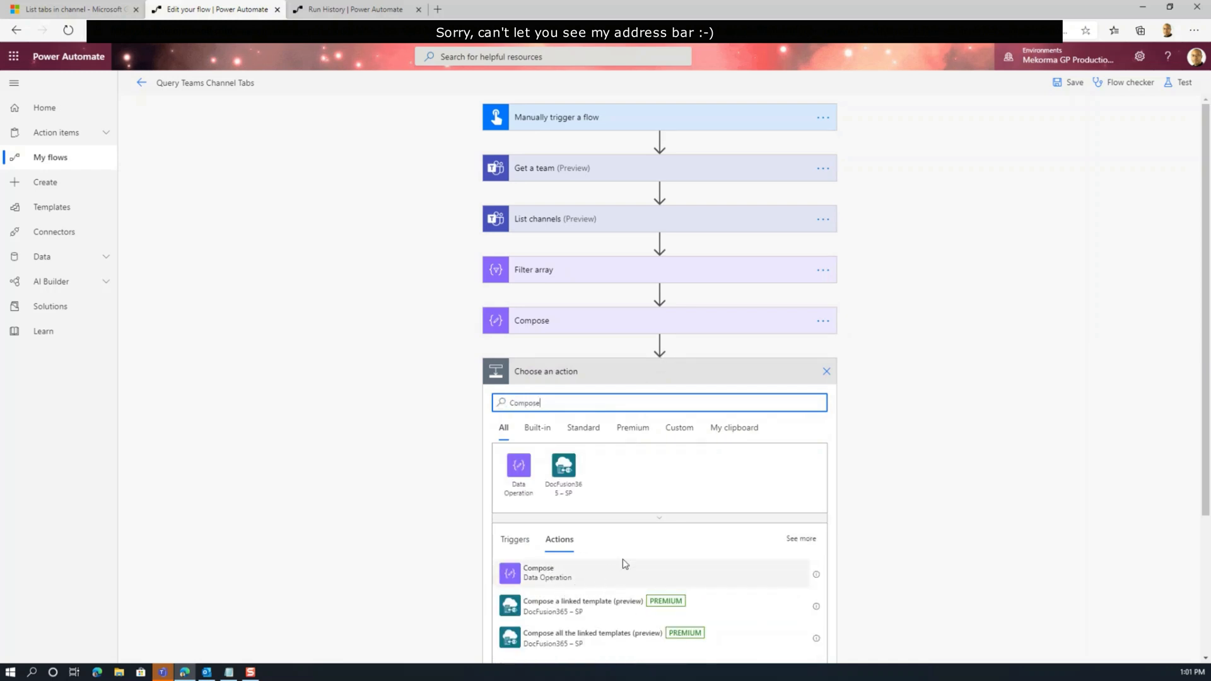
left_click(553, 567)
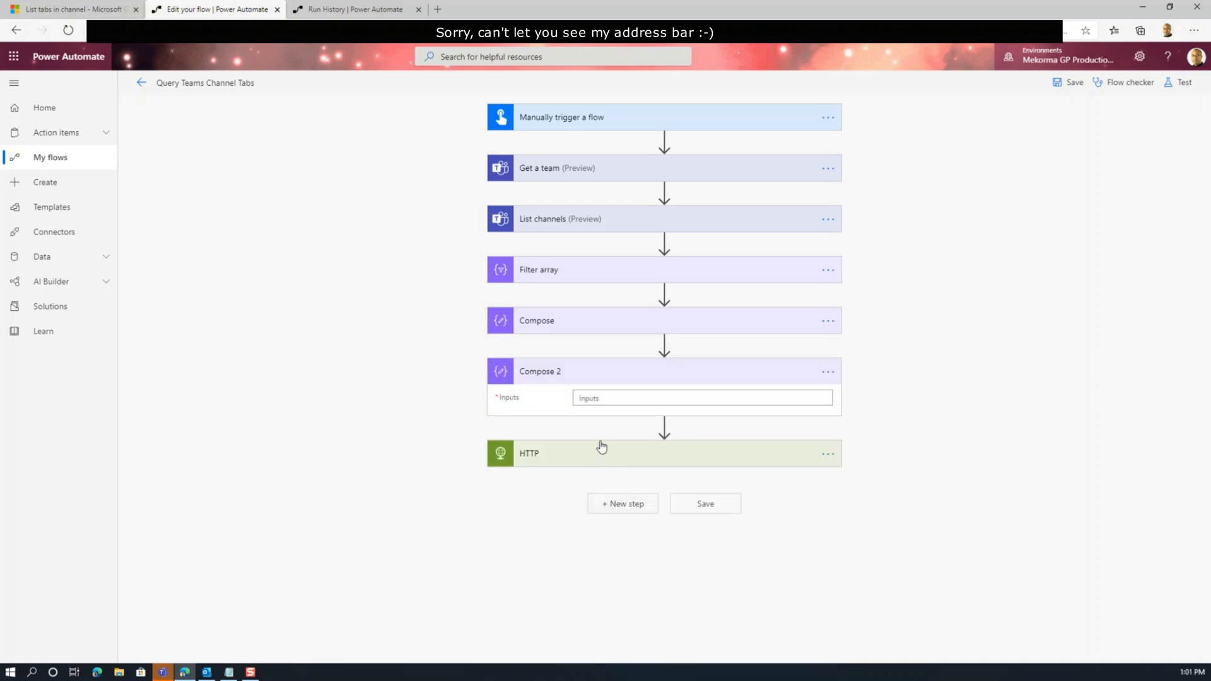
- Paste the JSON object with the appid, dirid and client secret into the new Compose action's inputs and rename the action Credentials
left_click(595, 398)
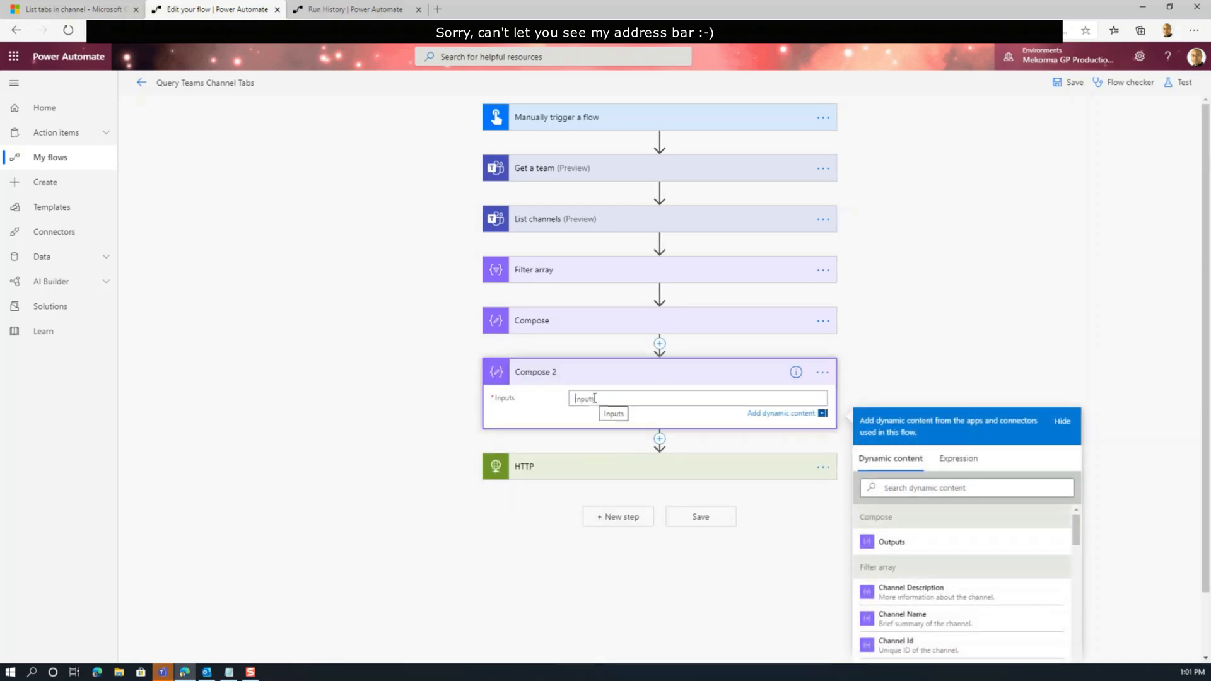
key("ctrl+v")
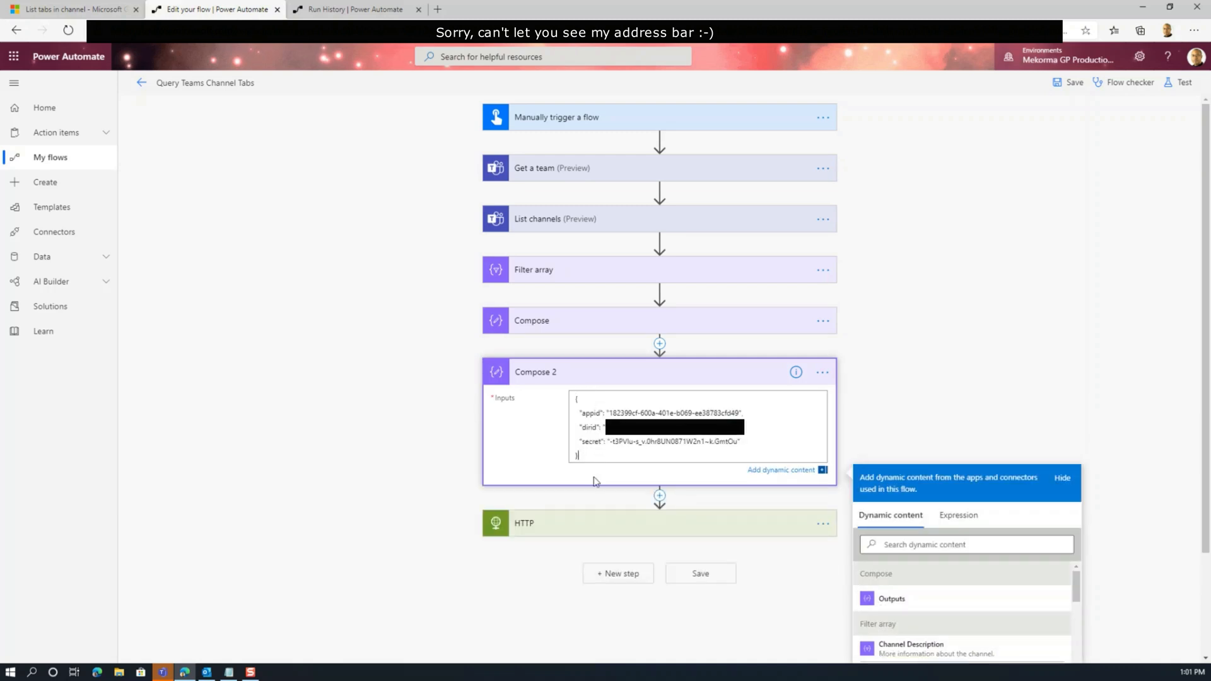
left_click(823, 372)
left_click(885, 391)
type("Credentials")
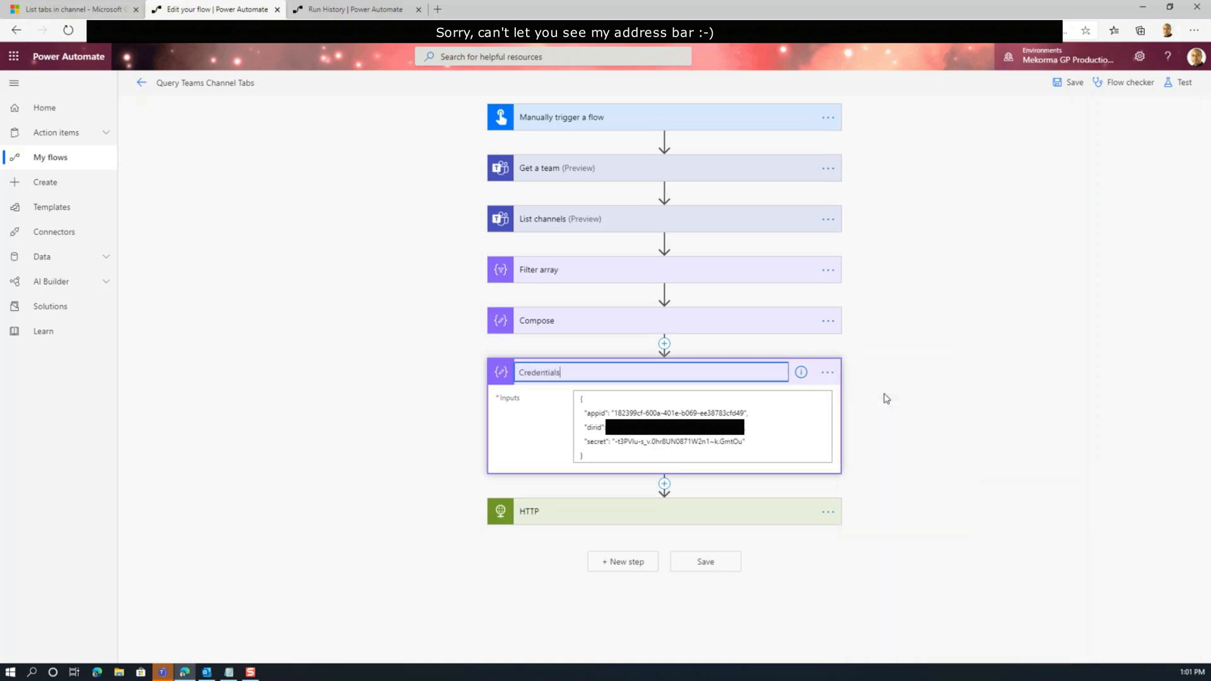
left_click(571, 462)
- Expand the HTTP action and set its authentication to Active Directory OAuth
left_click(682, 519)
left_click_drag(1205, 284, 1199, 457)
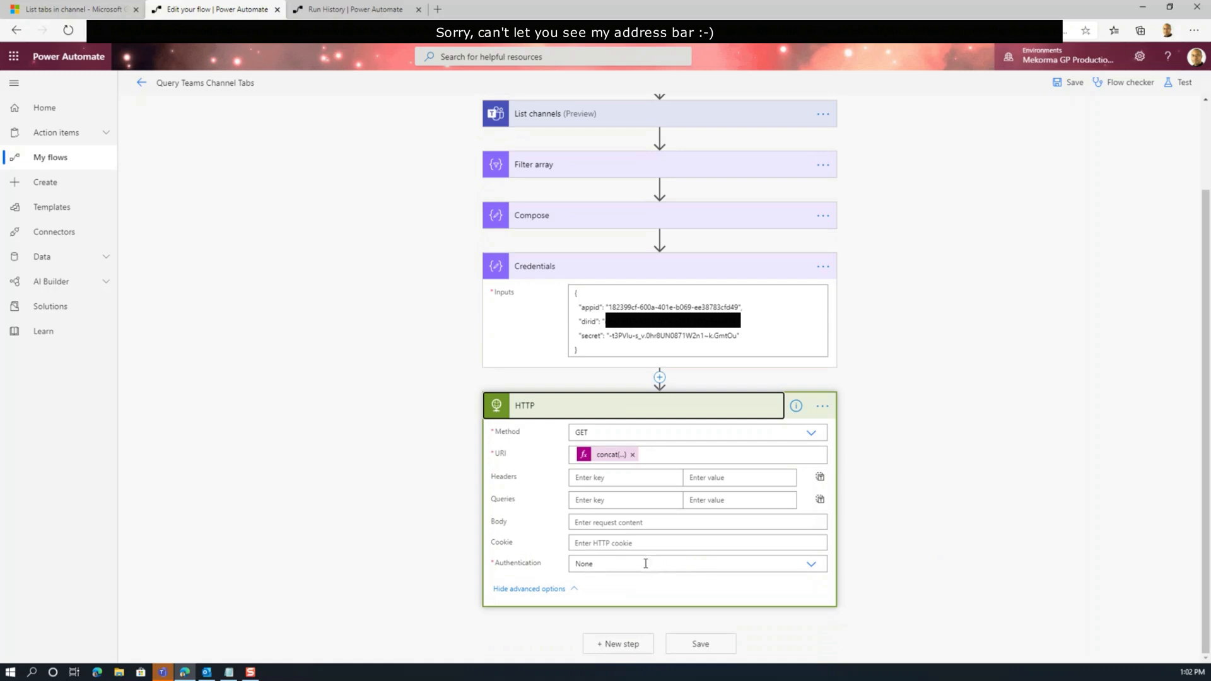
left_click(810, 563)
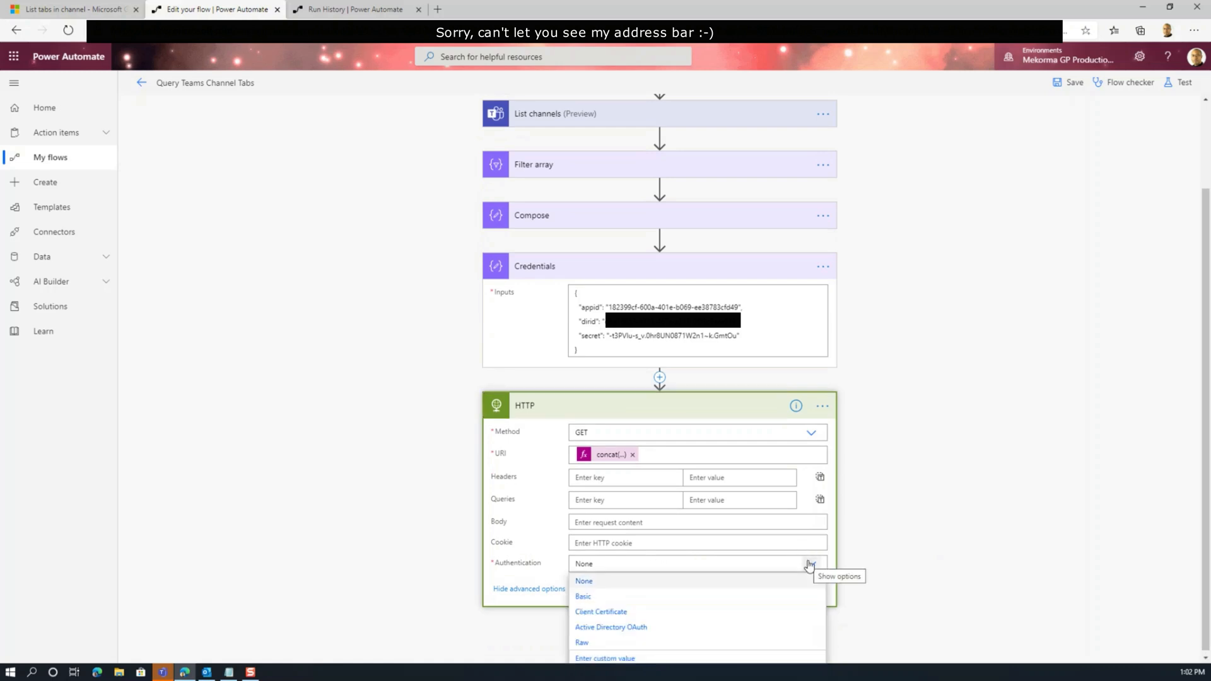
left_click(634, 627)
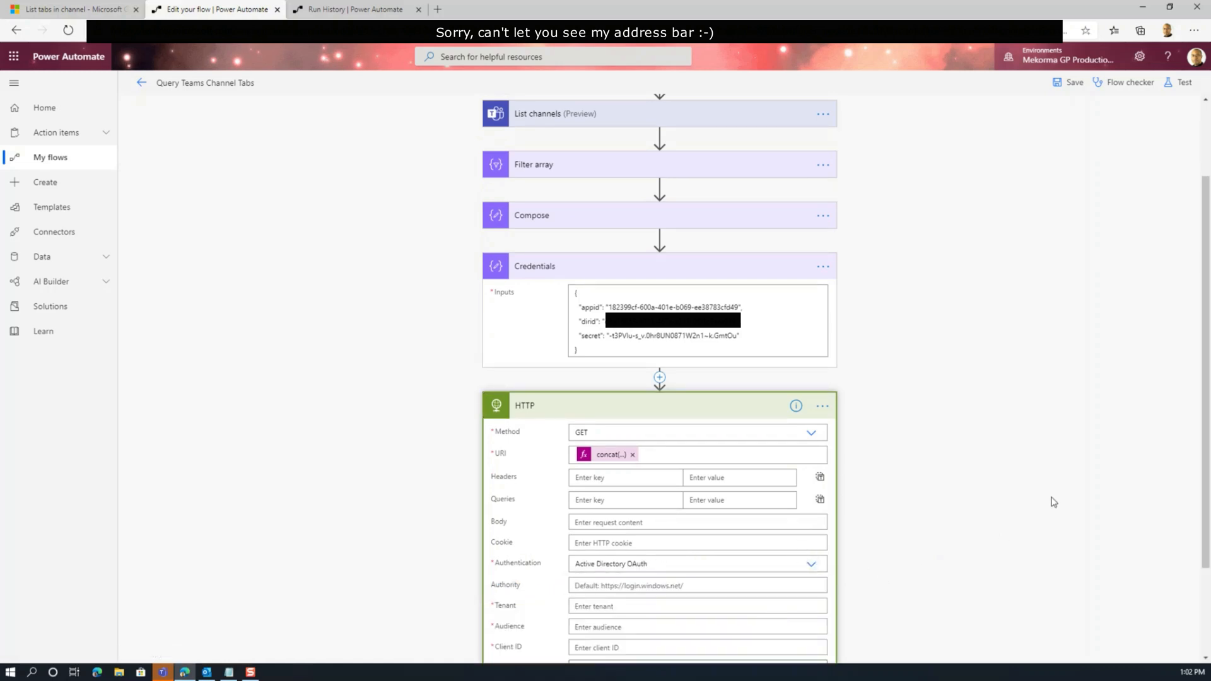
left_click_drag(1205, 391, 1203, 489)
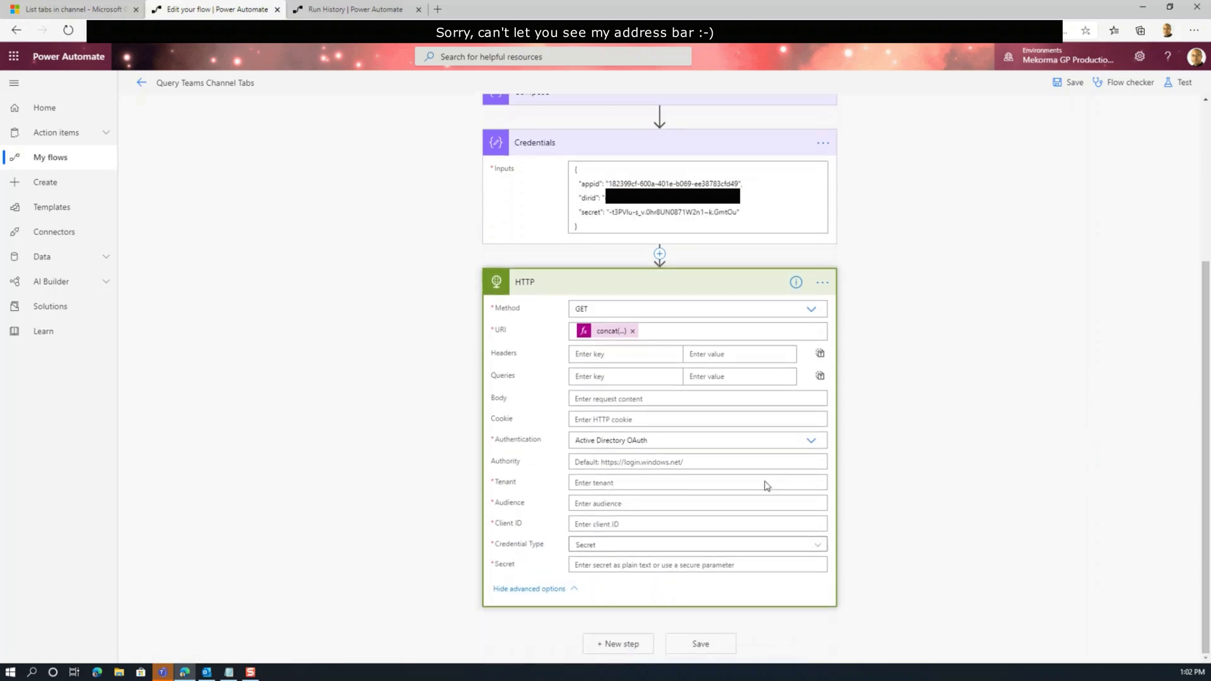
right_click(698, 462)
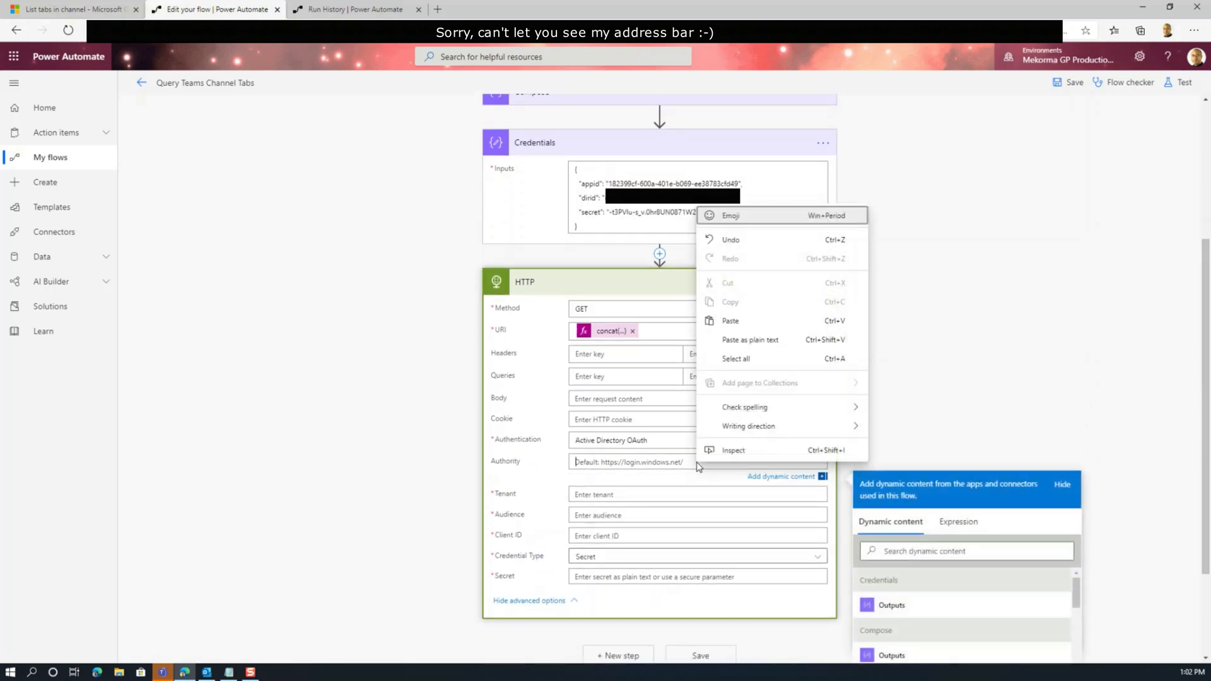
left_click(664, 462)
type("https://log")
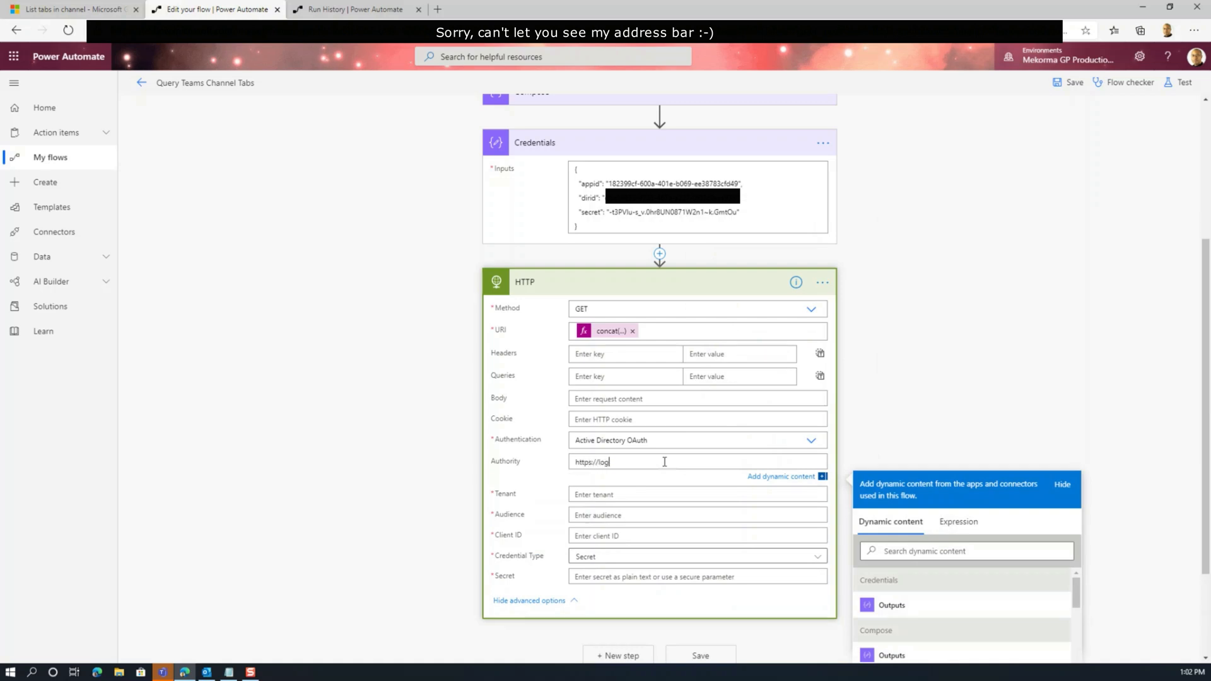
type("in.microsoft.com")
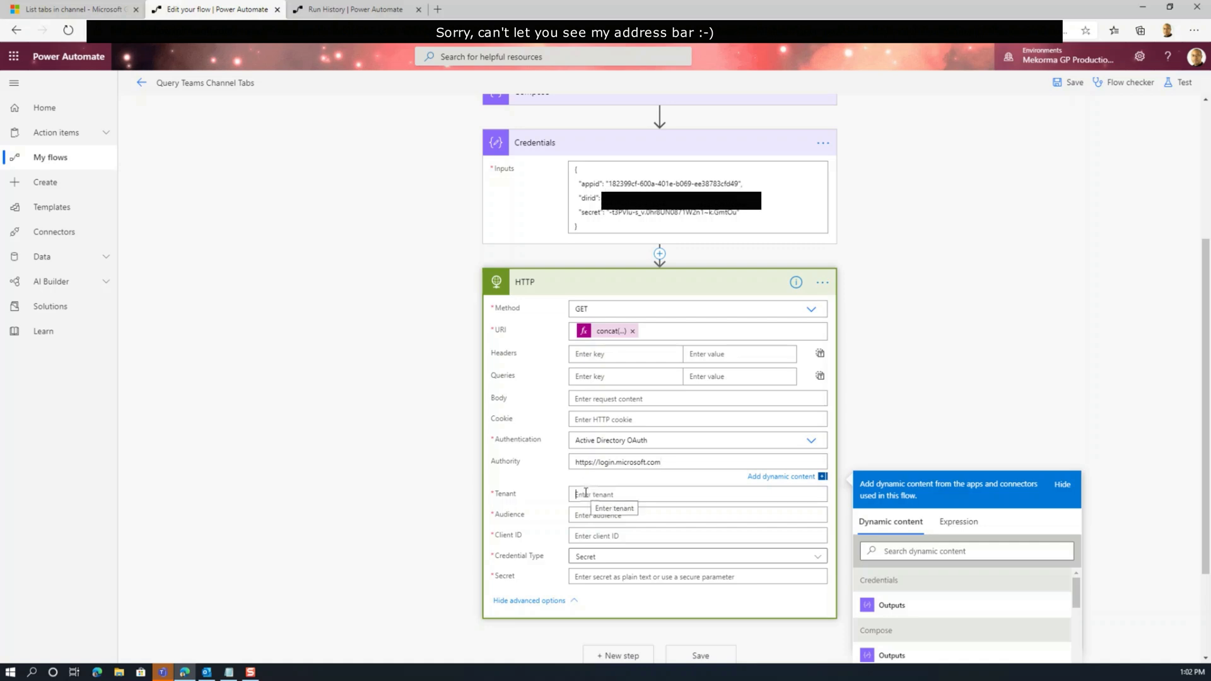
- Set the HTTP action's Tenant to the expression outputs('Credentials')?['appid']
left_click(586, 492)
scroll(1204, 292, "down", 3)
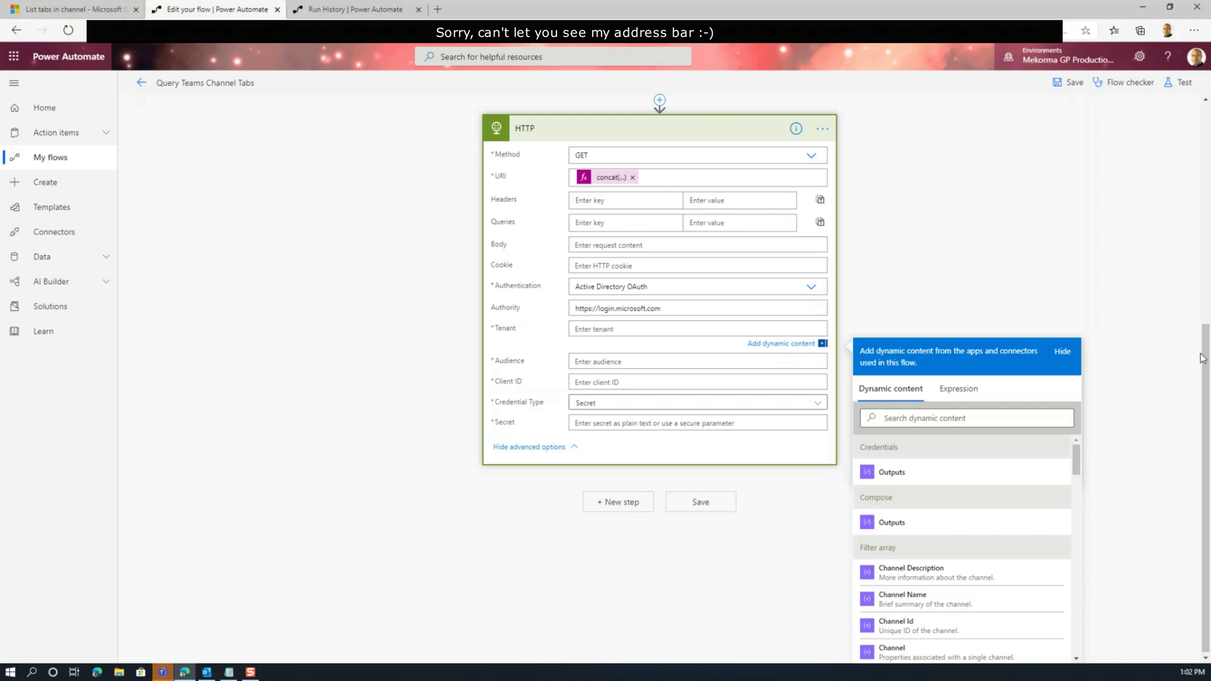
left_click(958, 389)
type("Out")
left_click(957, 430)
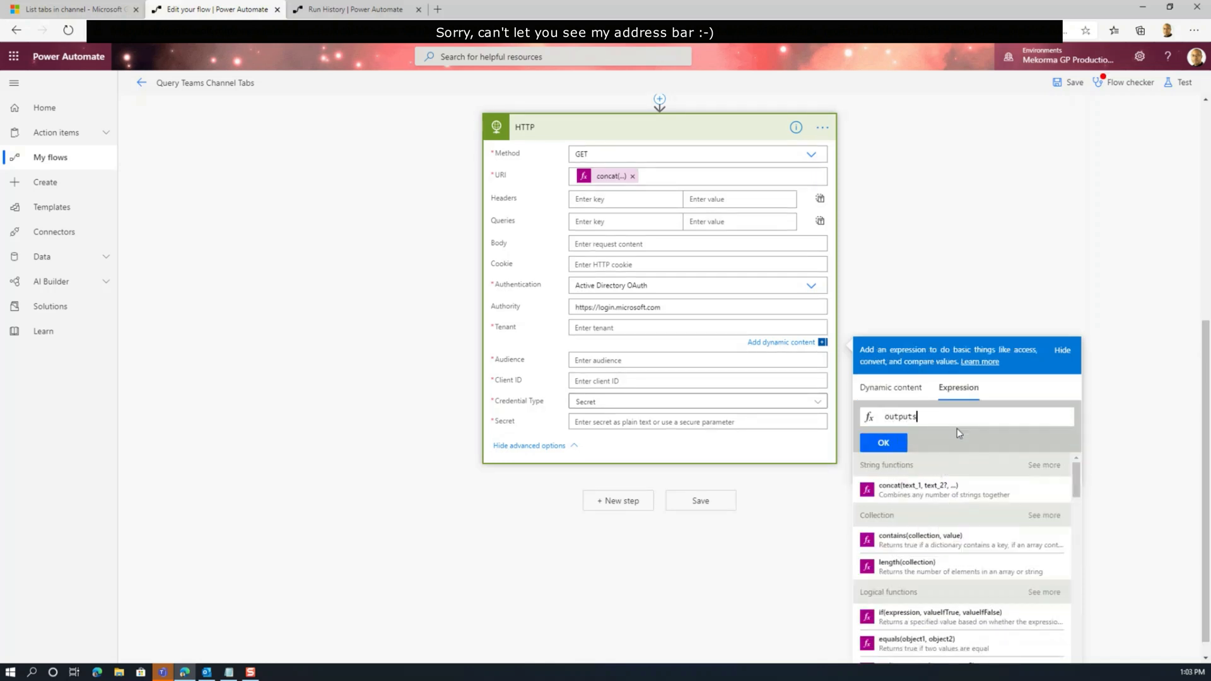
type("'Credentials')?['appid")
left_click(897, 444)
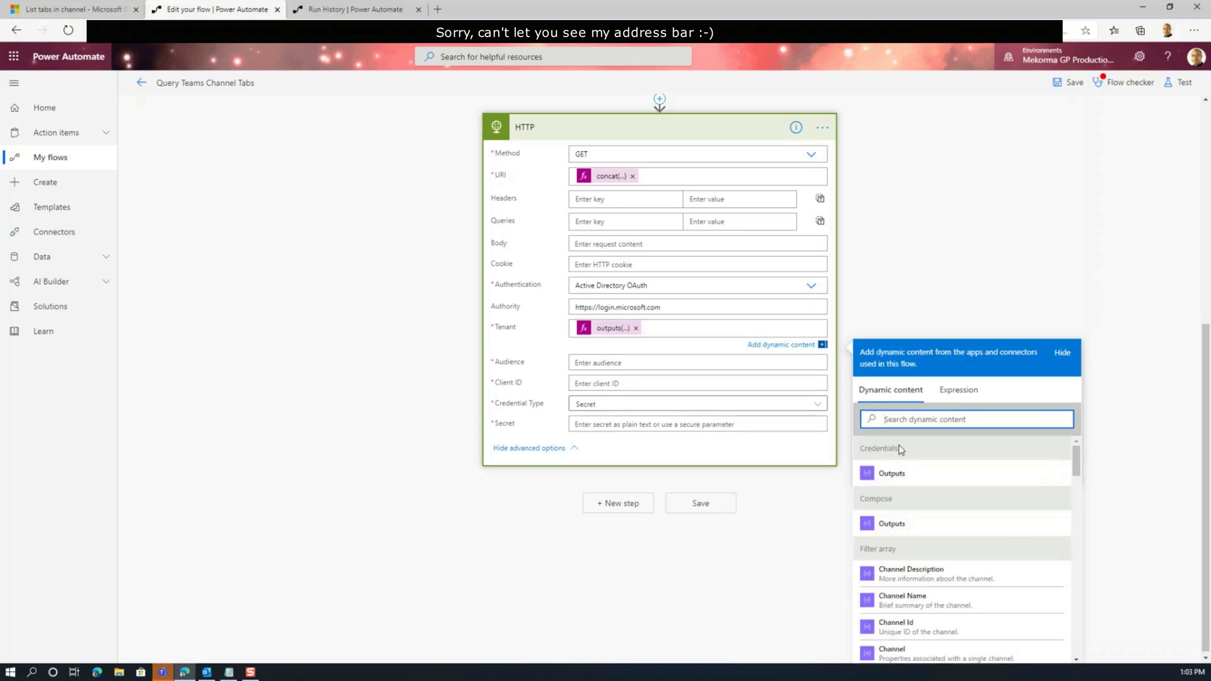
left_click(608, 363)
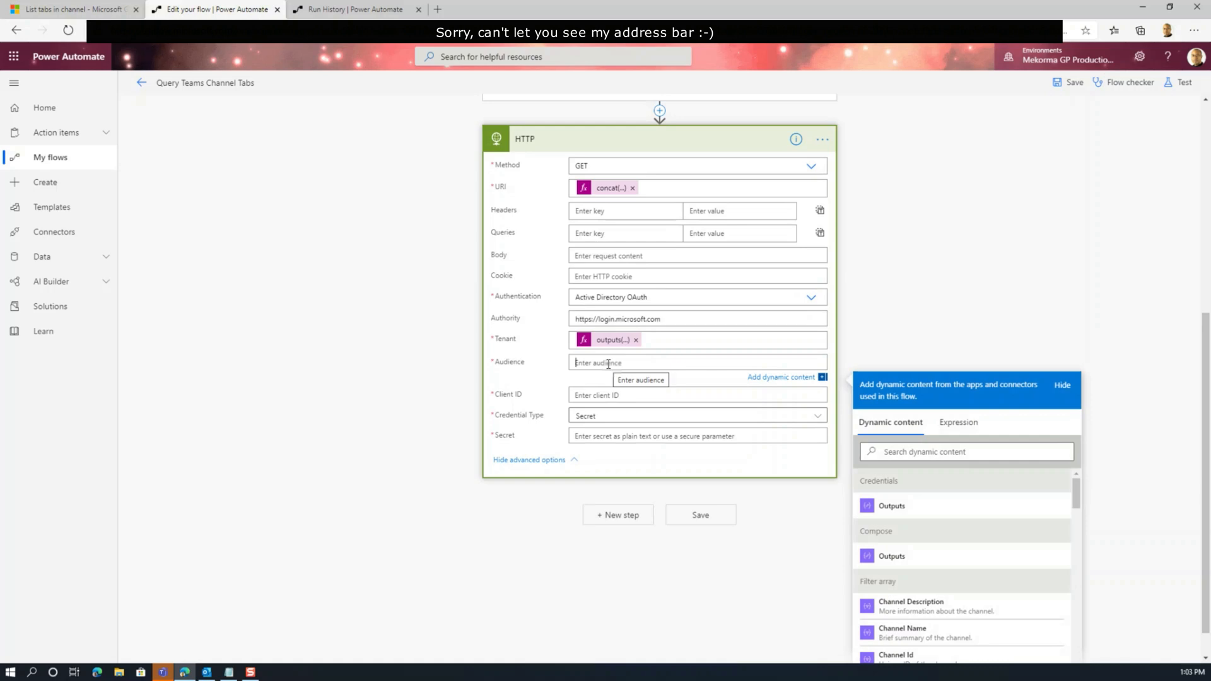
type("ht")
type("tps://graph.microsoft.com")
- Set the HTTP action's Client ID to the expression outputs('Credentials')?['appid']
left_click(666, 396)
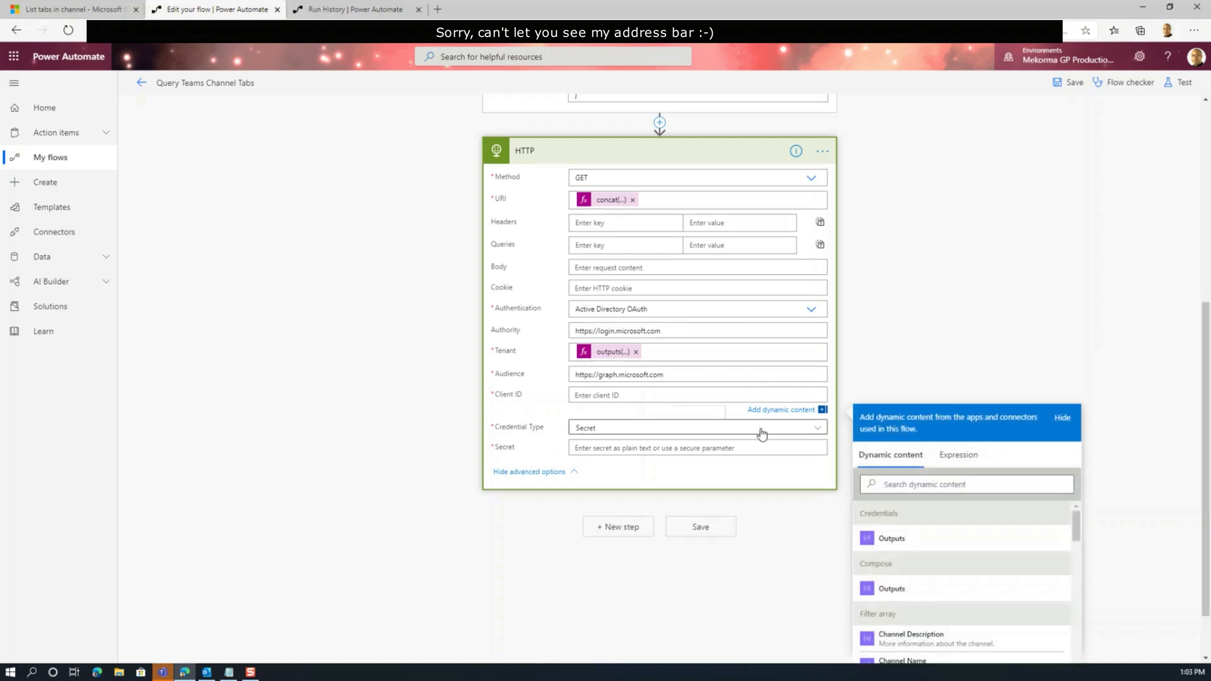
left_click(968, 458)
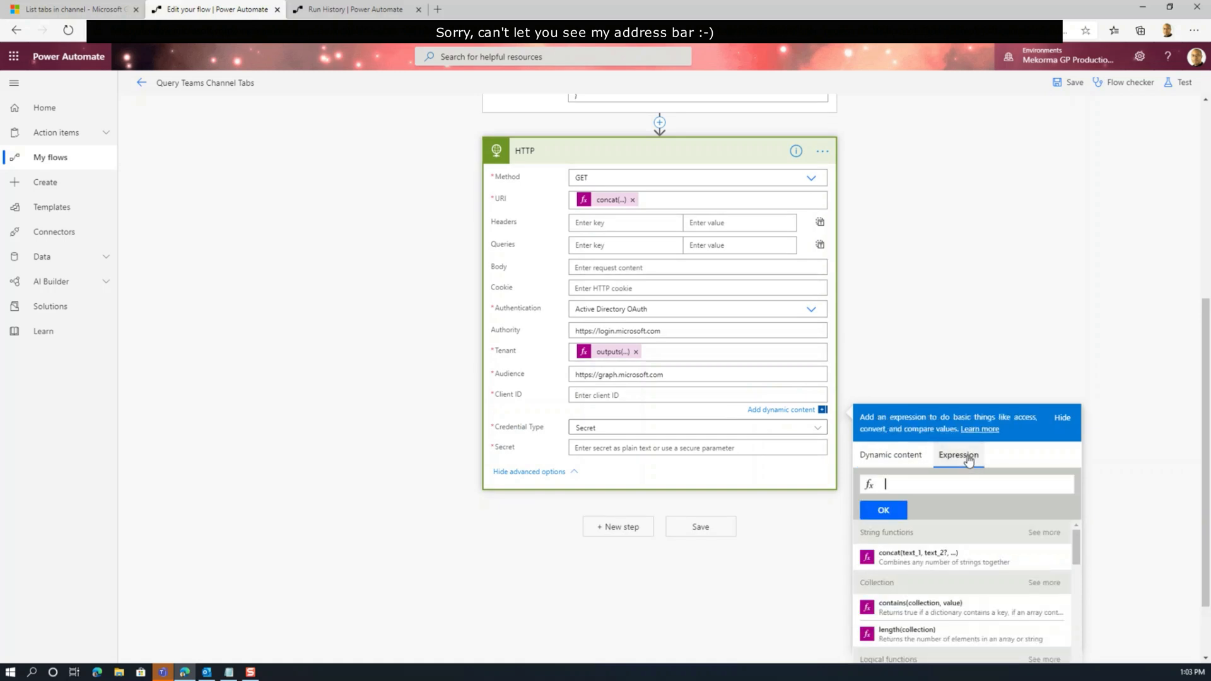
type("o")
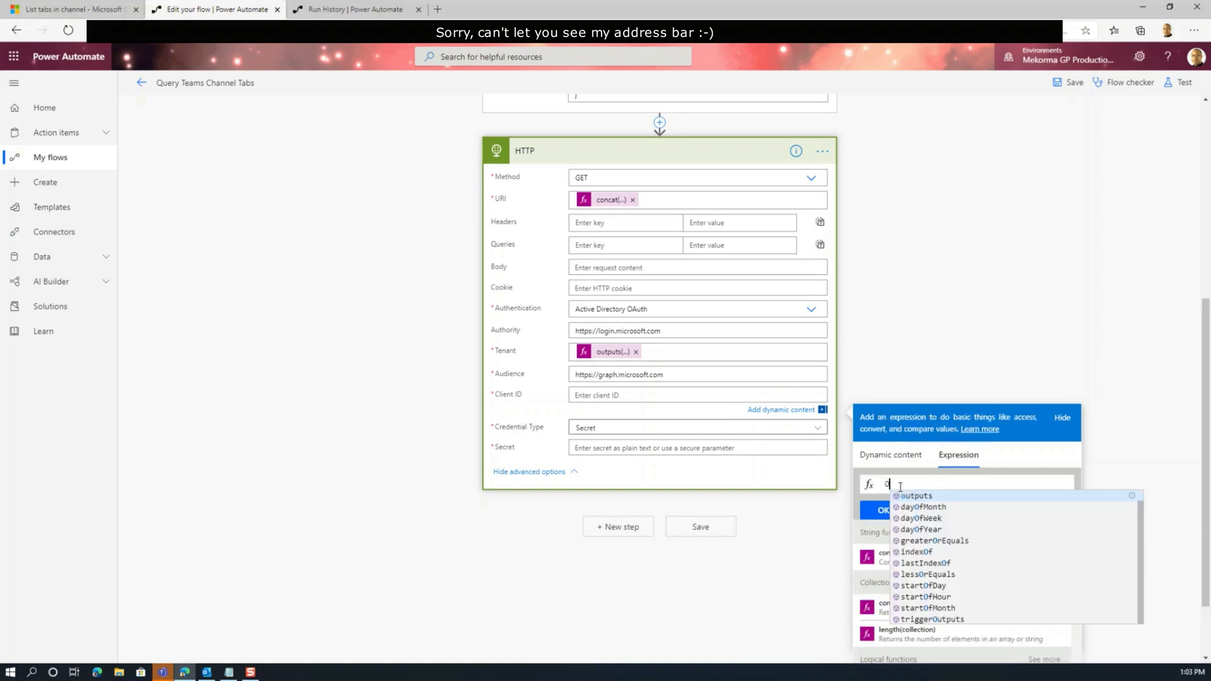
type("utputs('Credentials")
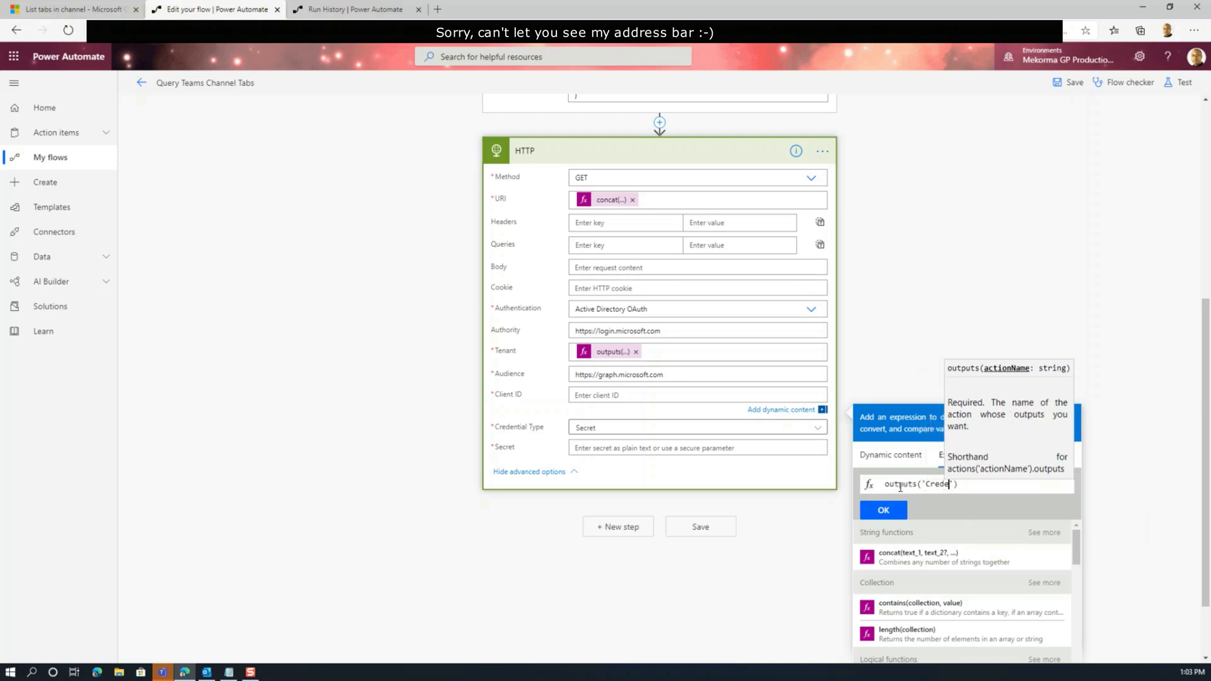
key("Right")
key("Right")
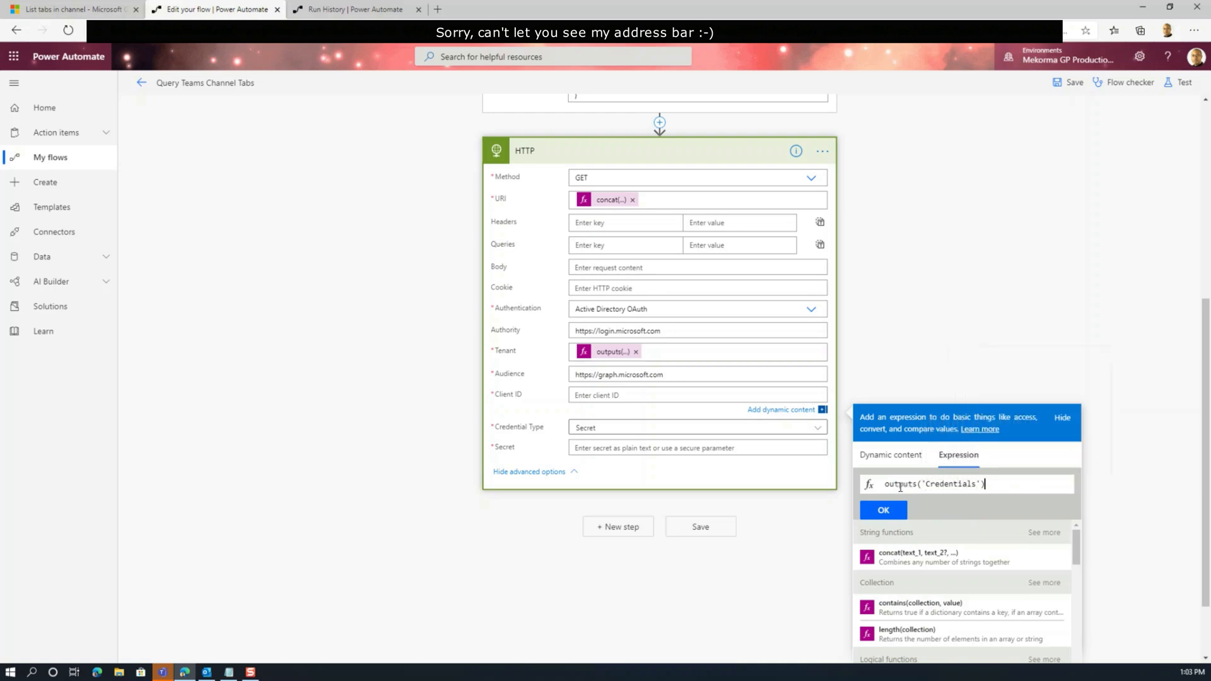
type("?['appid")
left_click(882, 510)
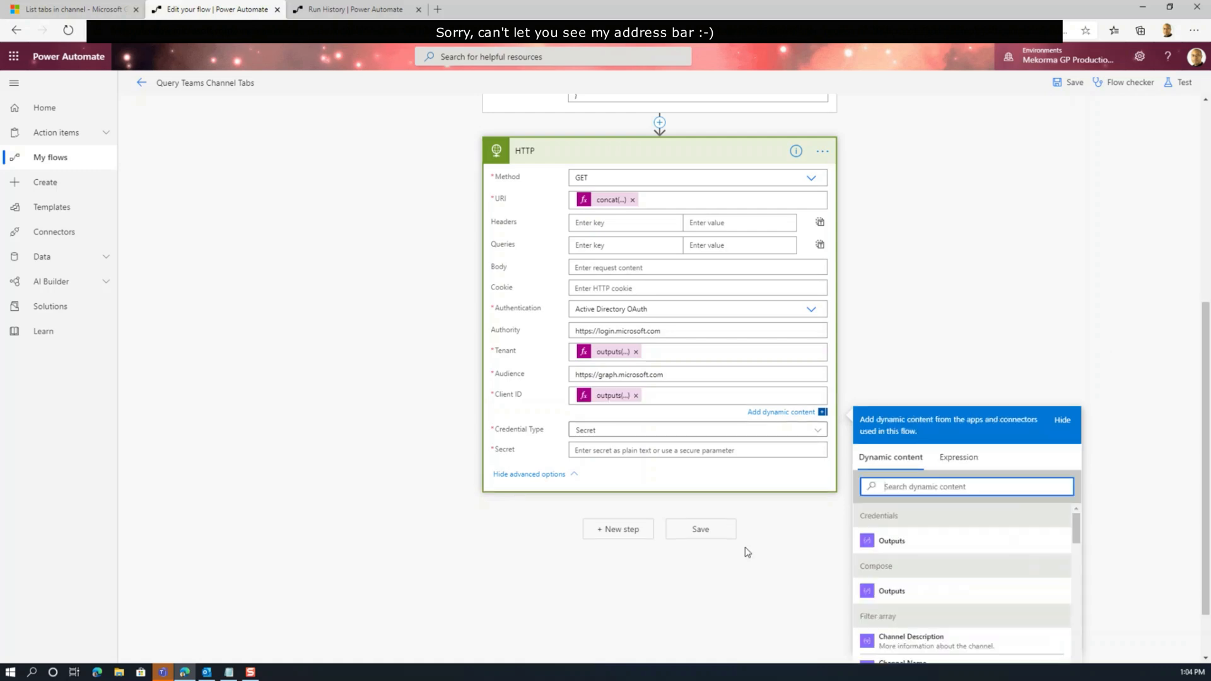
- Set the HTTP action's Secret to the expression outputs('Credentials')?['secret']
left_click(591, 451)
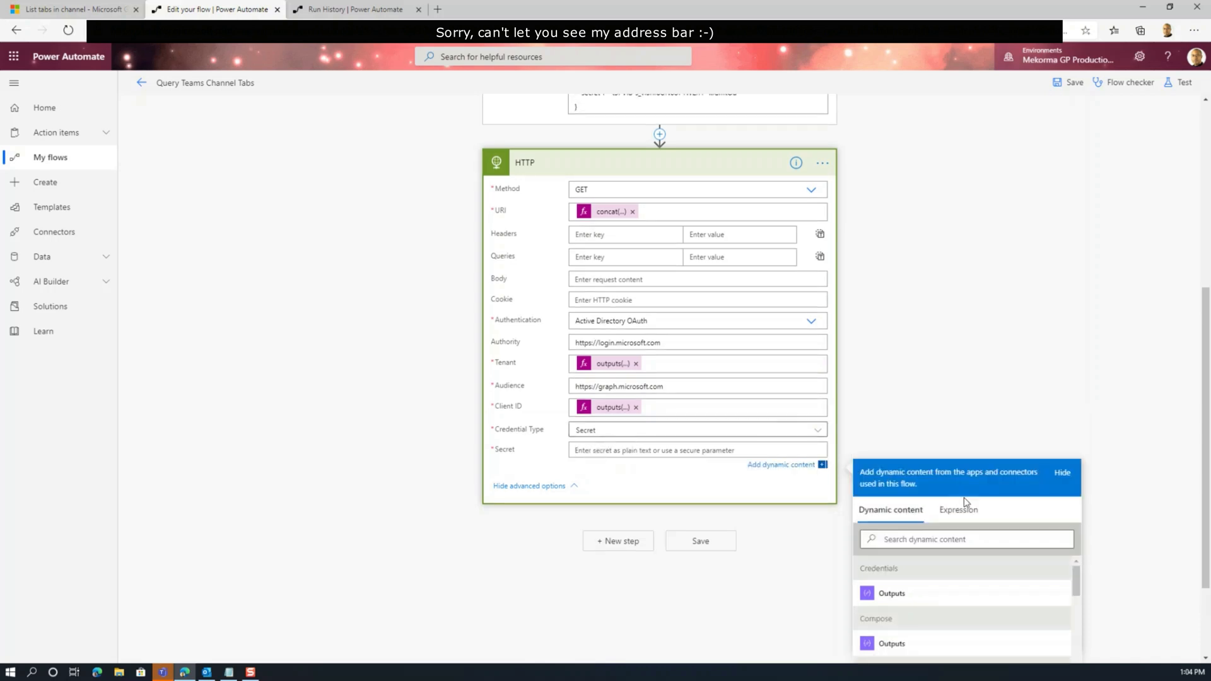
left_click(965, 513)
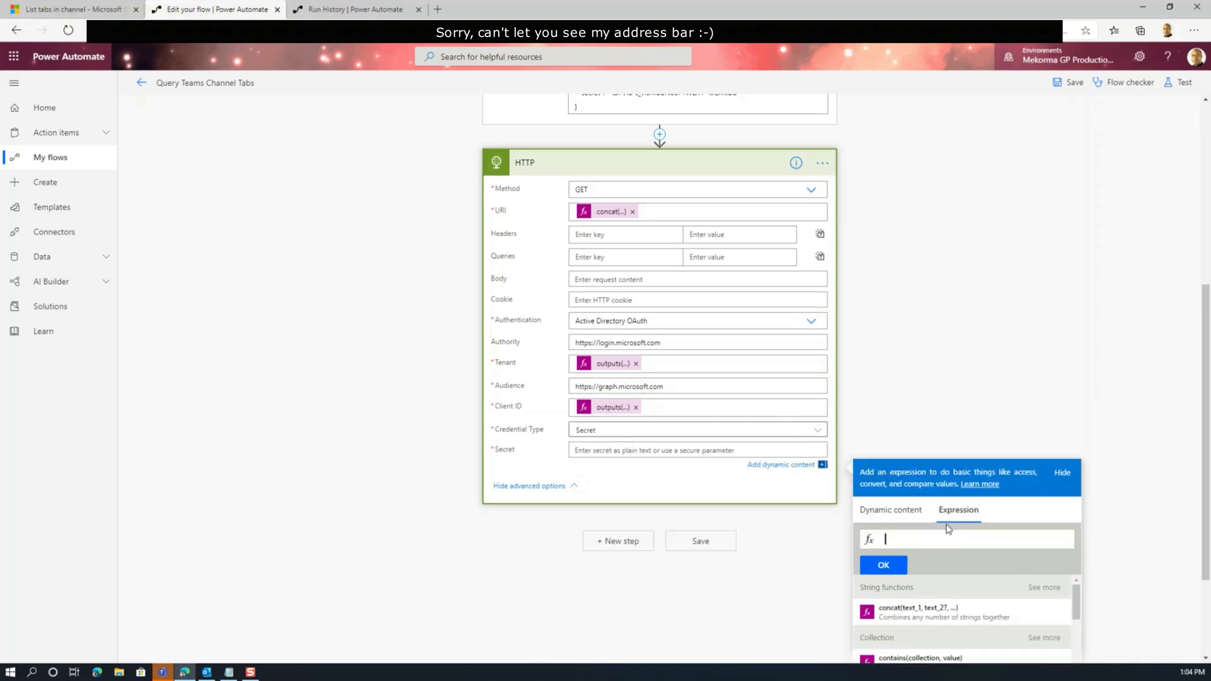
type("outp")
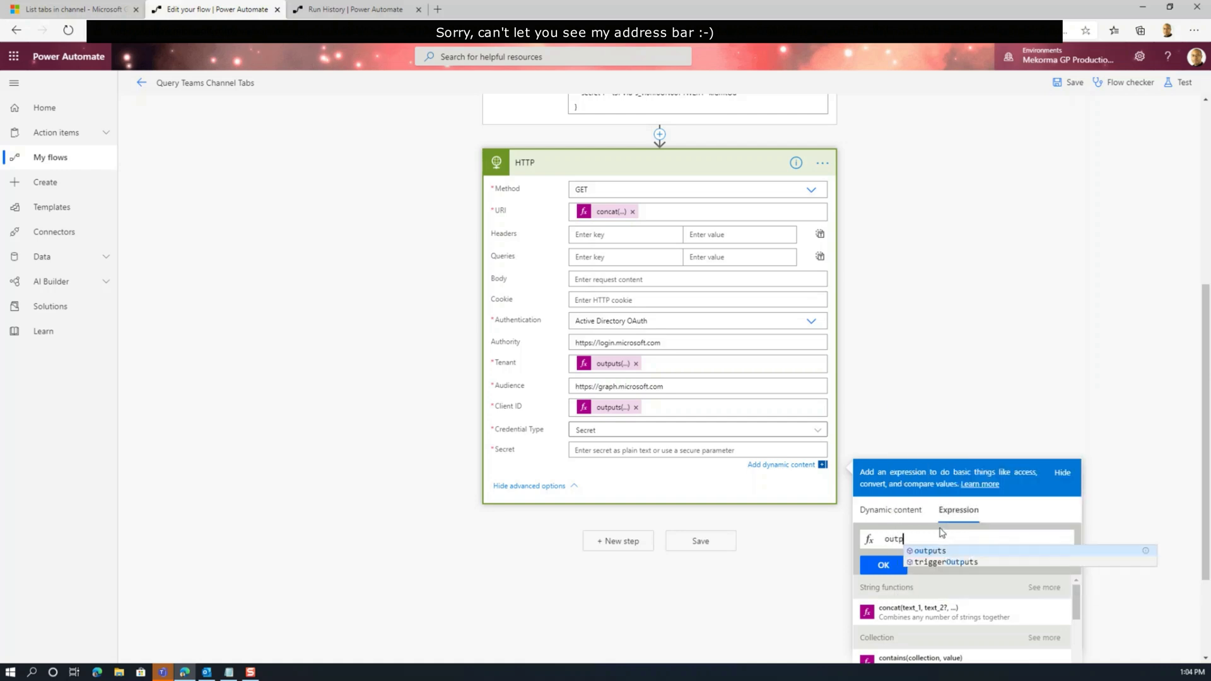
type("uts('Cred")
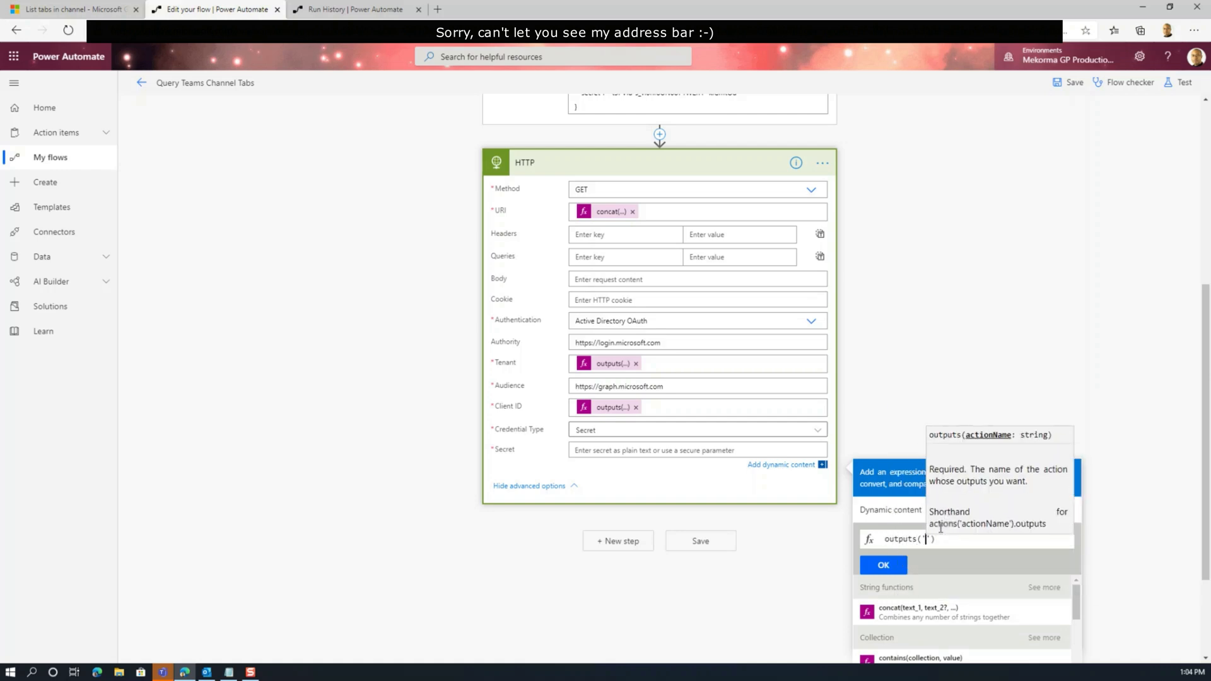
type("entials')?[")
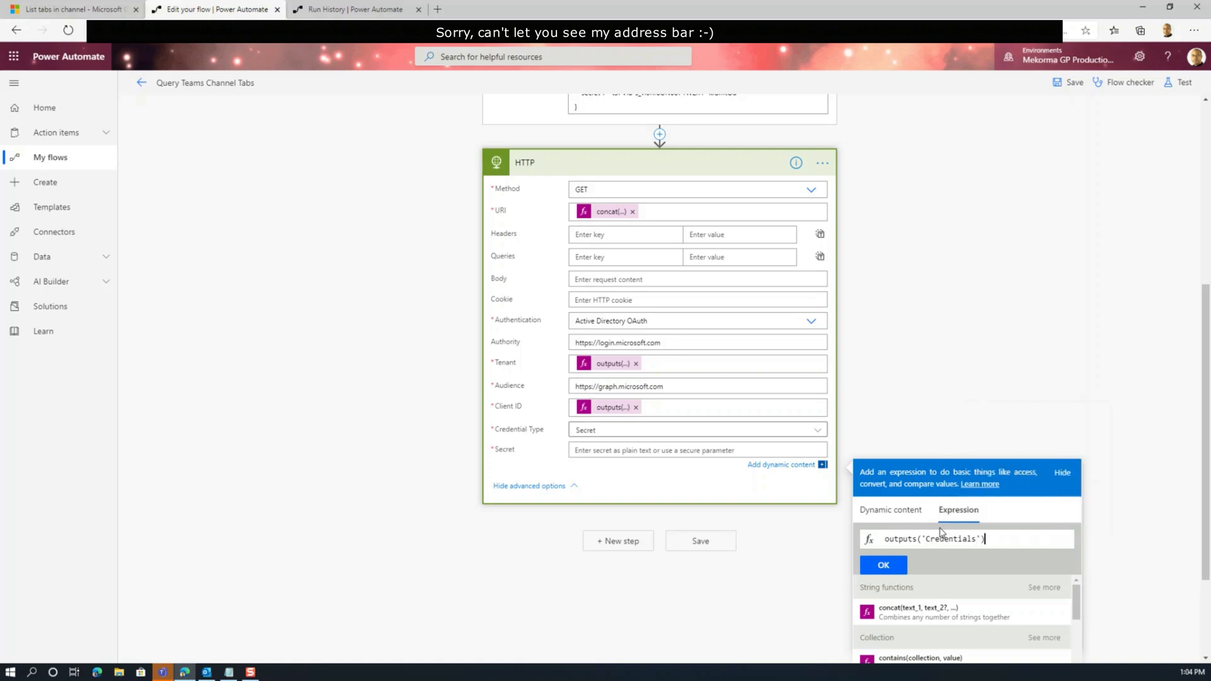
type("'secret")
left_click(896, 565)
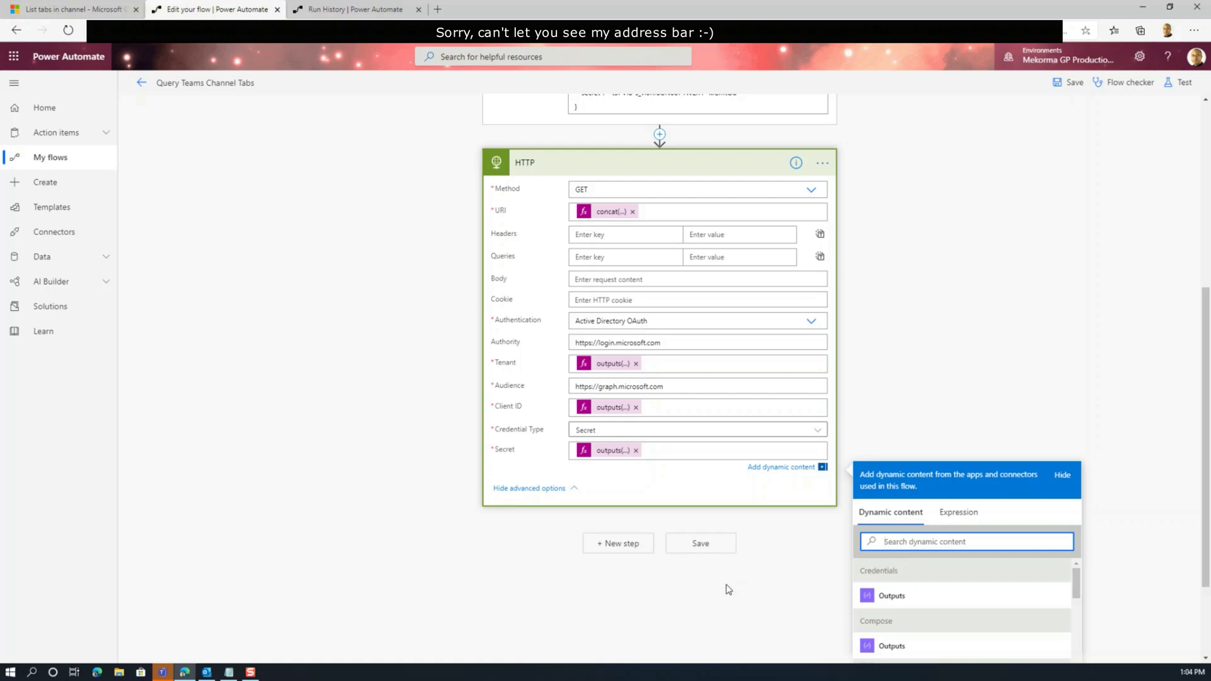
- Review the Compose output in the open run history, then return to the flow editor and save the flow
left_click(353, 9)
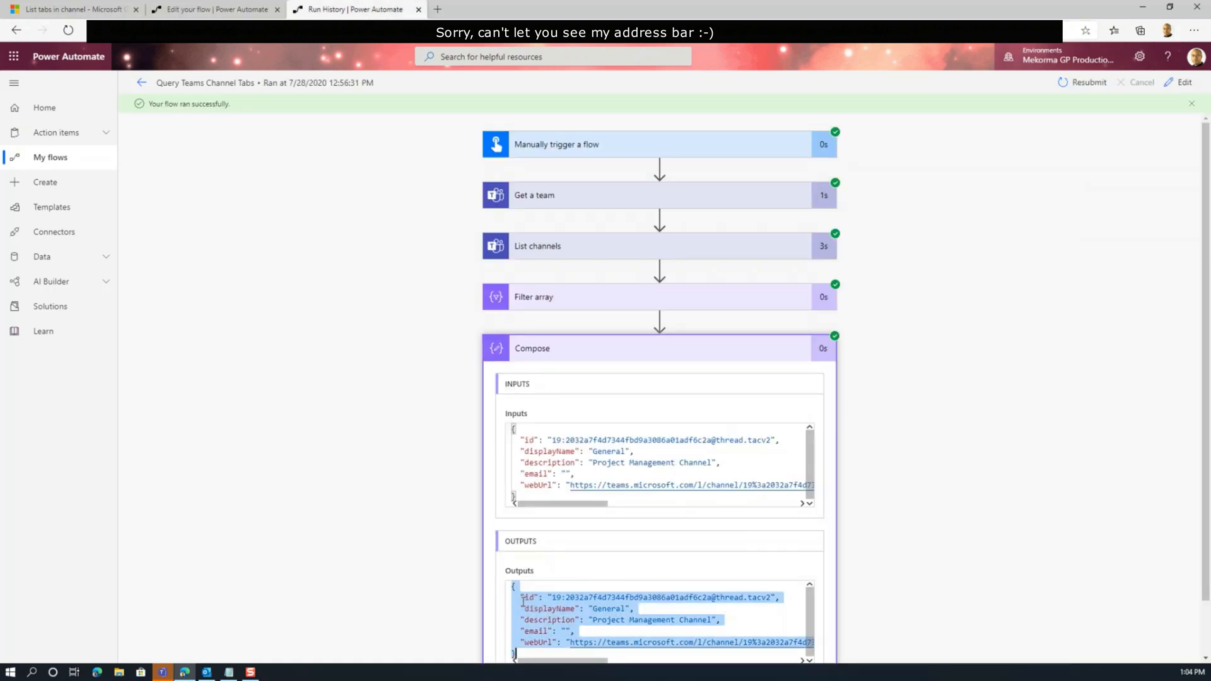
scroll(820, 457, "down", 1)
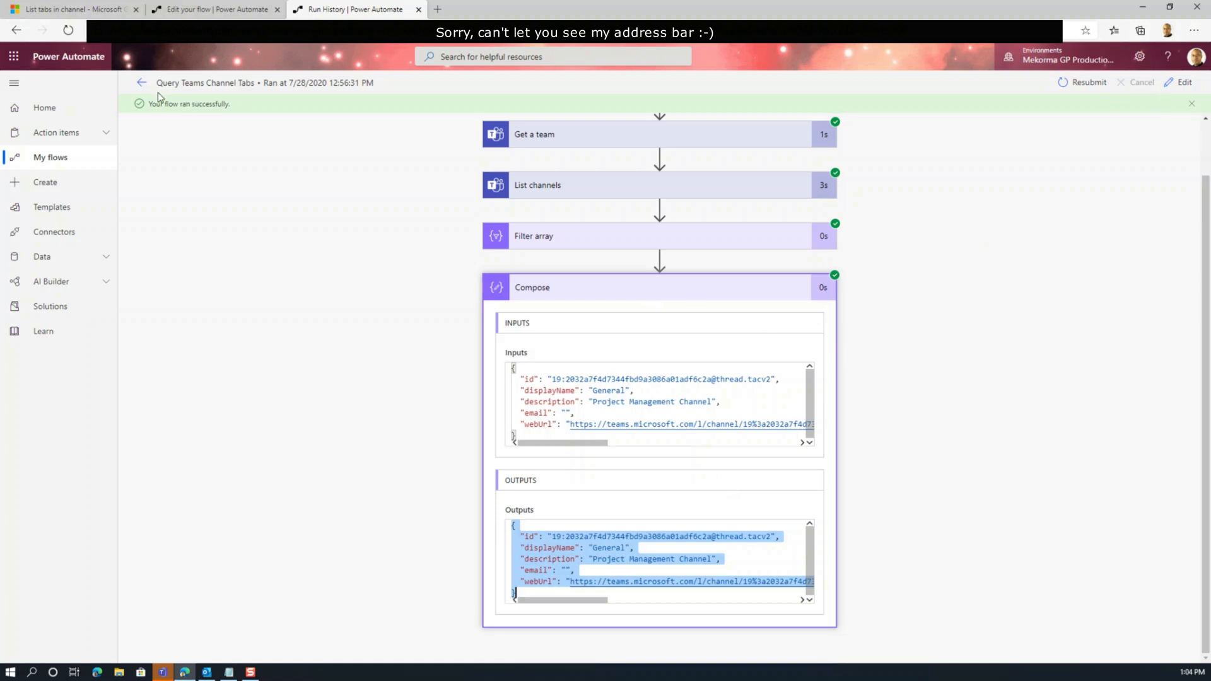
left_click(228, 9)
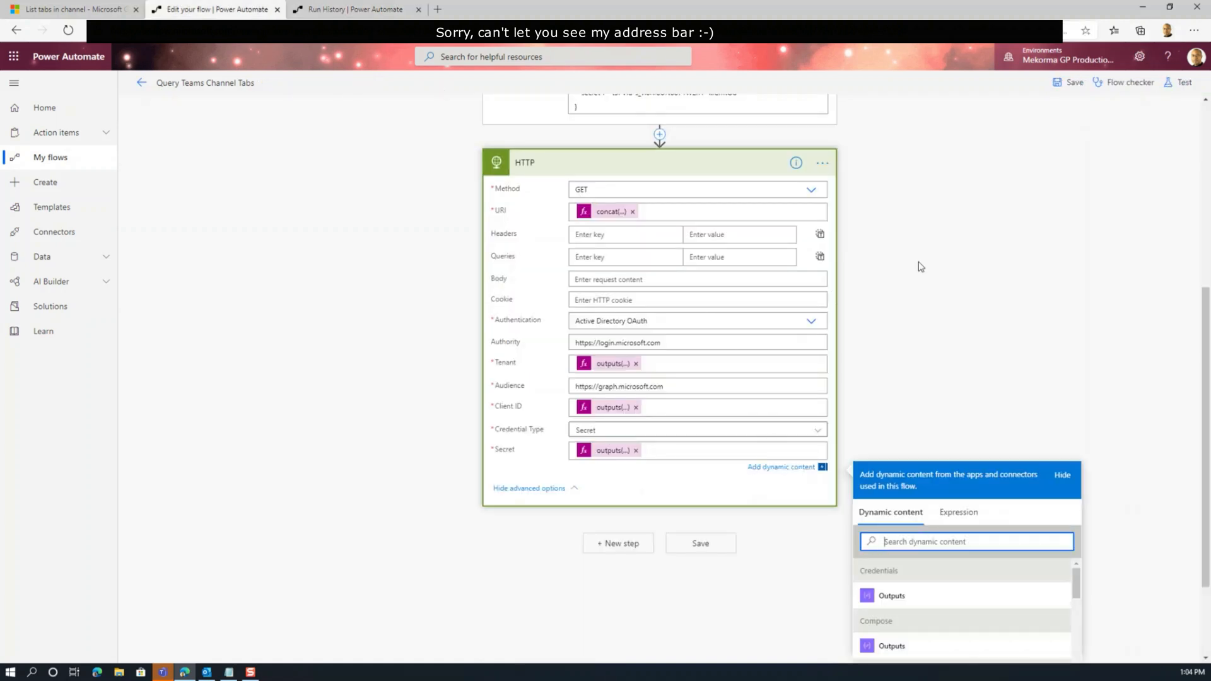
left_click(1074, 86)
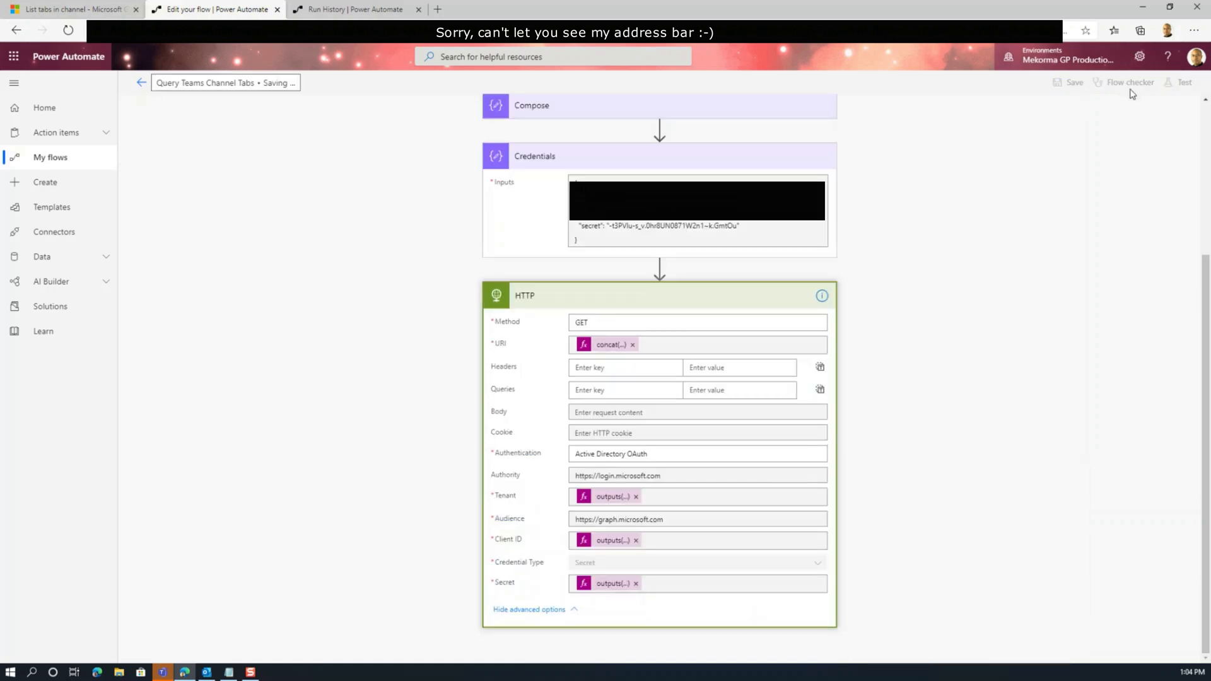
- Test the saved flow by running it with the channel name General and open the run's results
left_click(1177, 88)
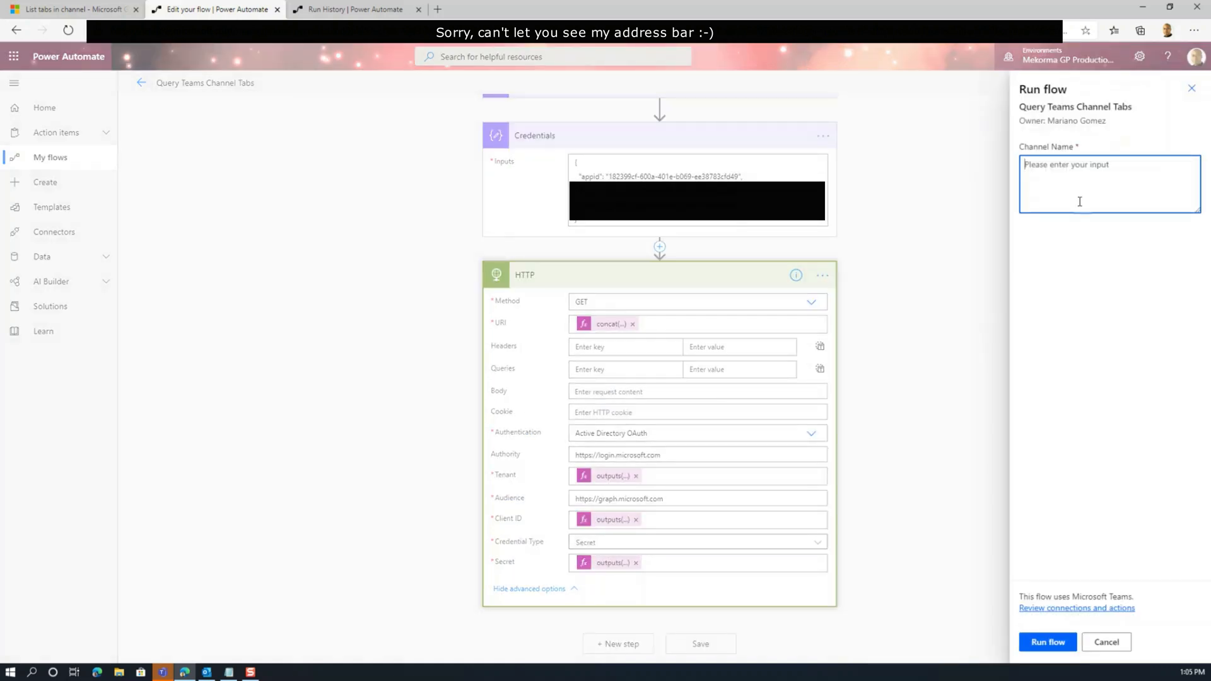
type("General")
left_click(1054, 642)
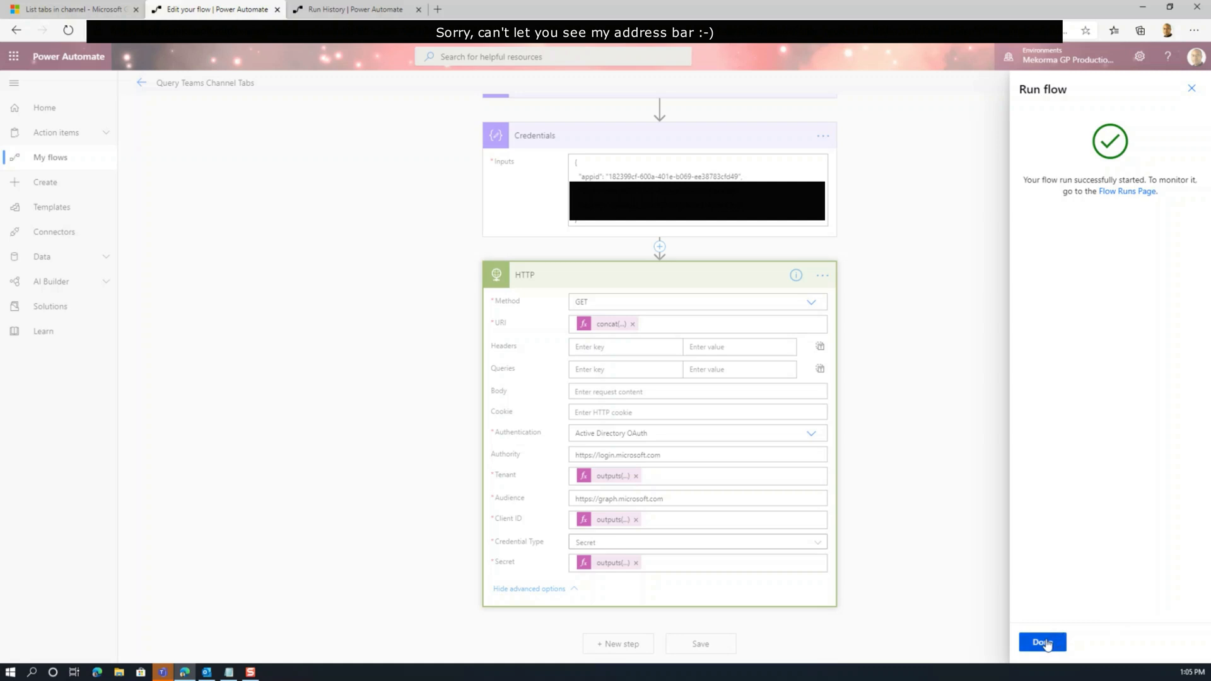
left_click(1044, 642)
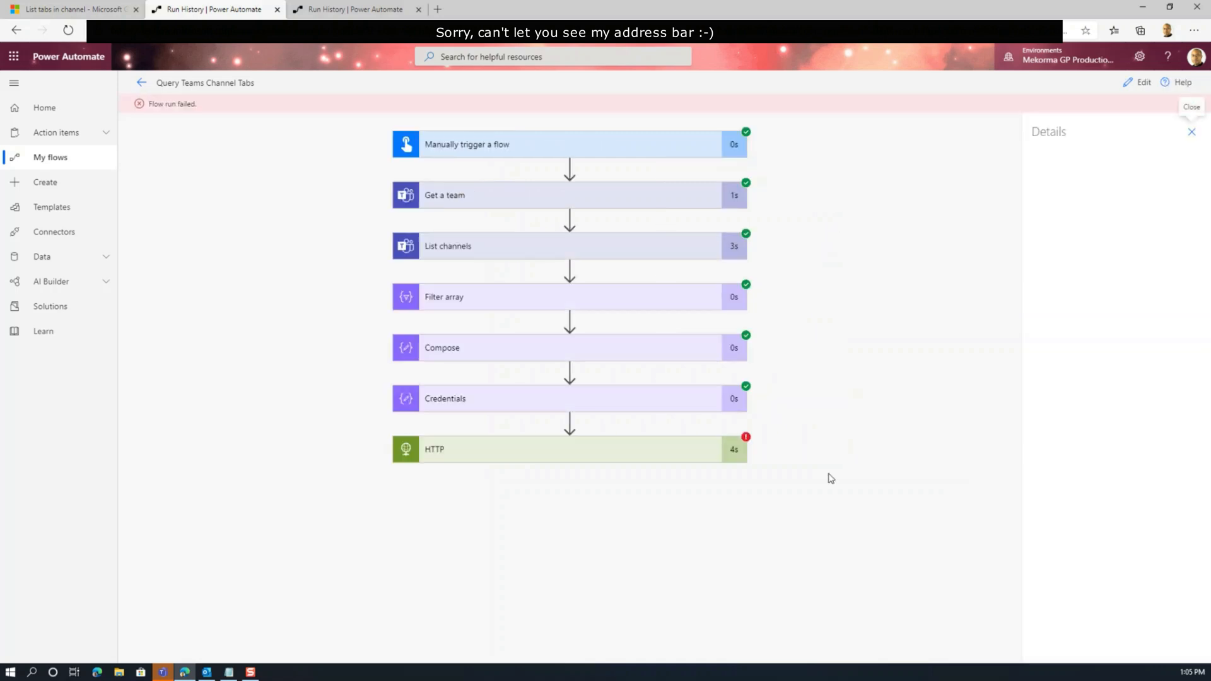
- Inspect the HTTP action's error message and its full authentication inputs in the run details
left_click(647, 459)
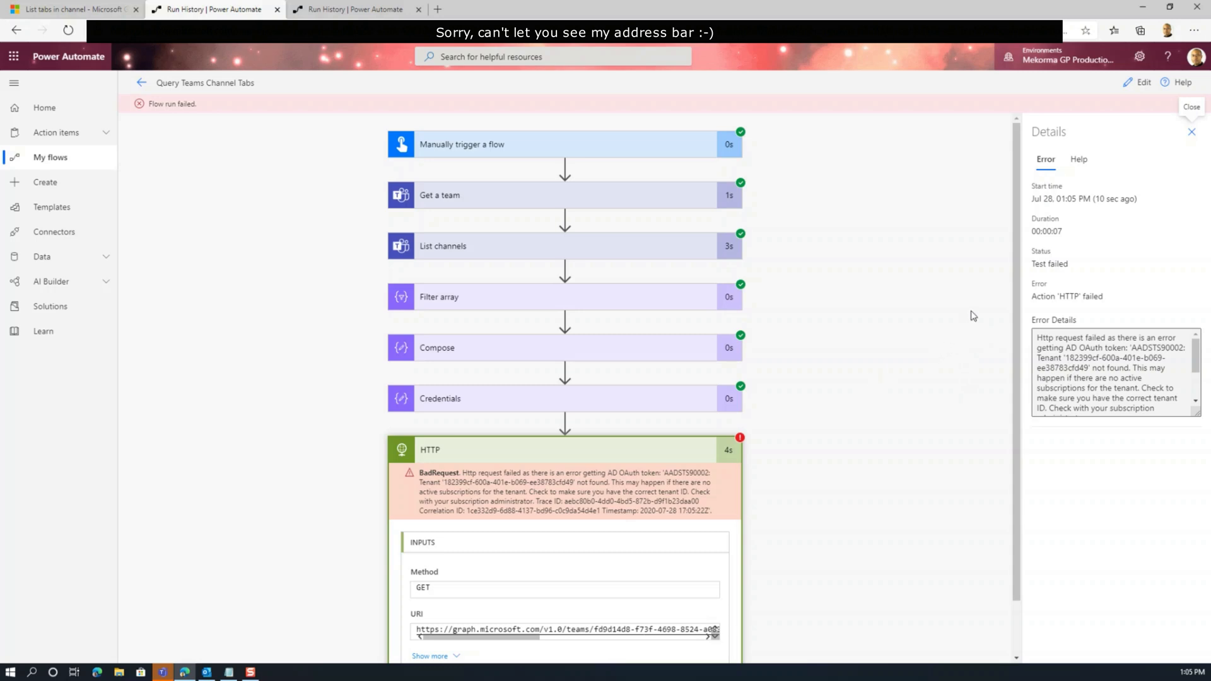
scroll(1002, 303, "down", 1)
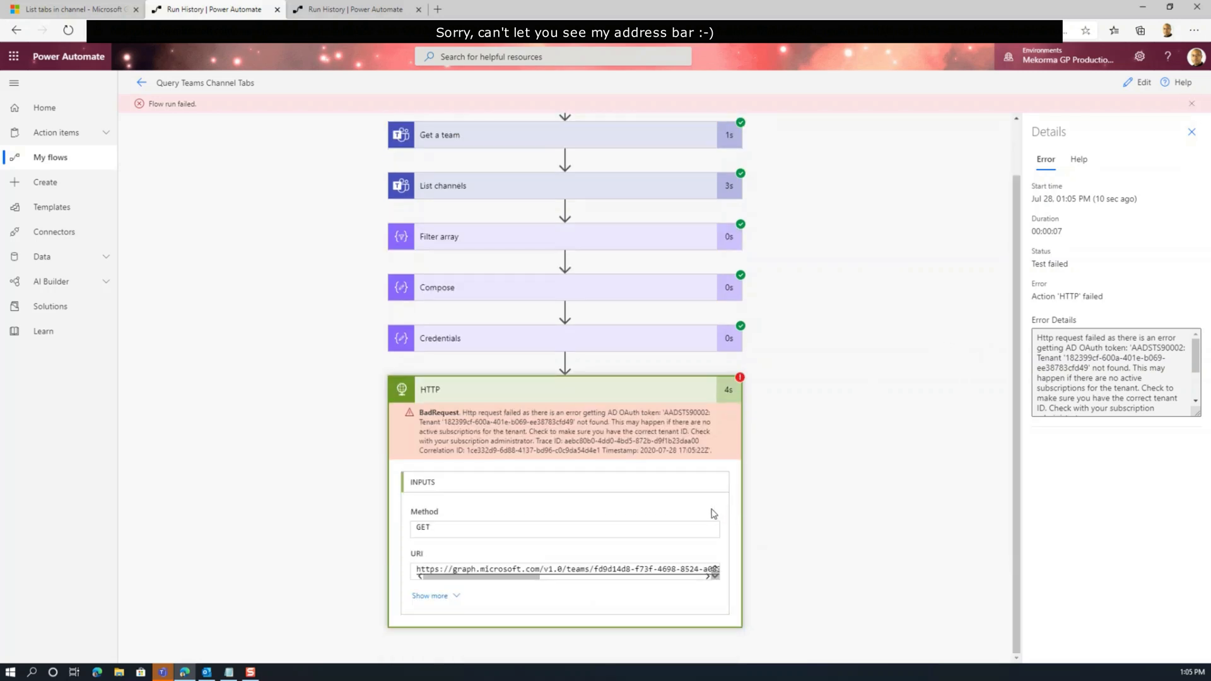
left_click(441, 595)
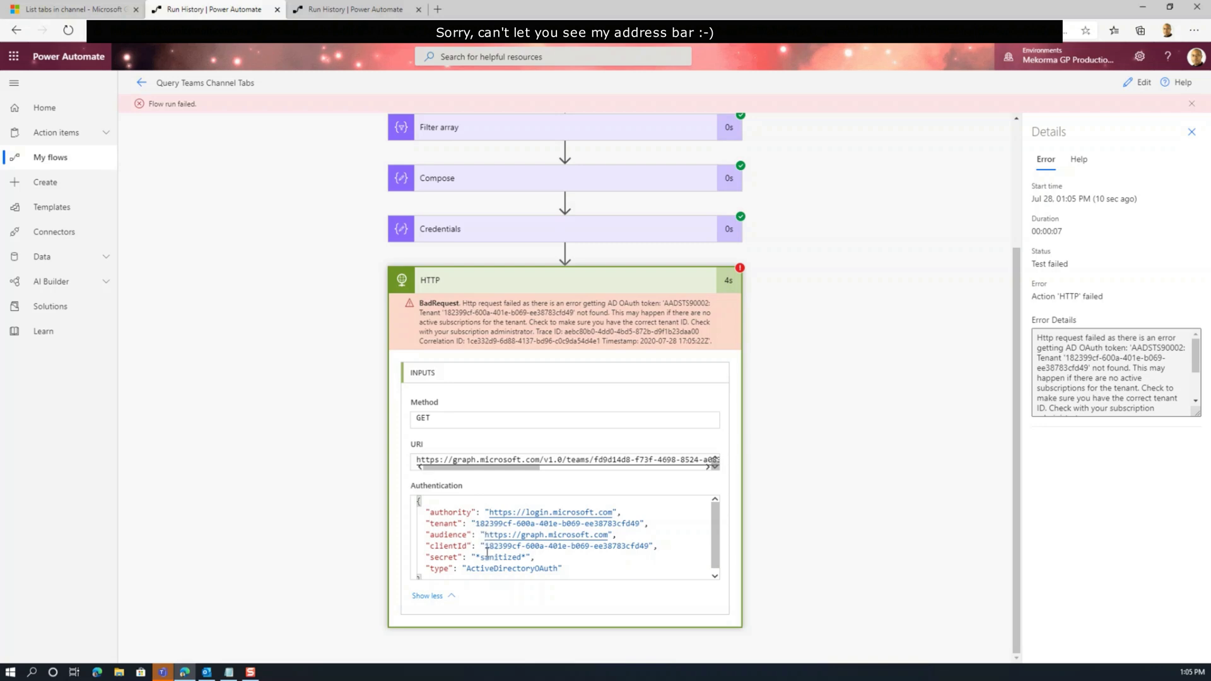
scroll(490, 547, "down", 1)
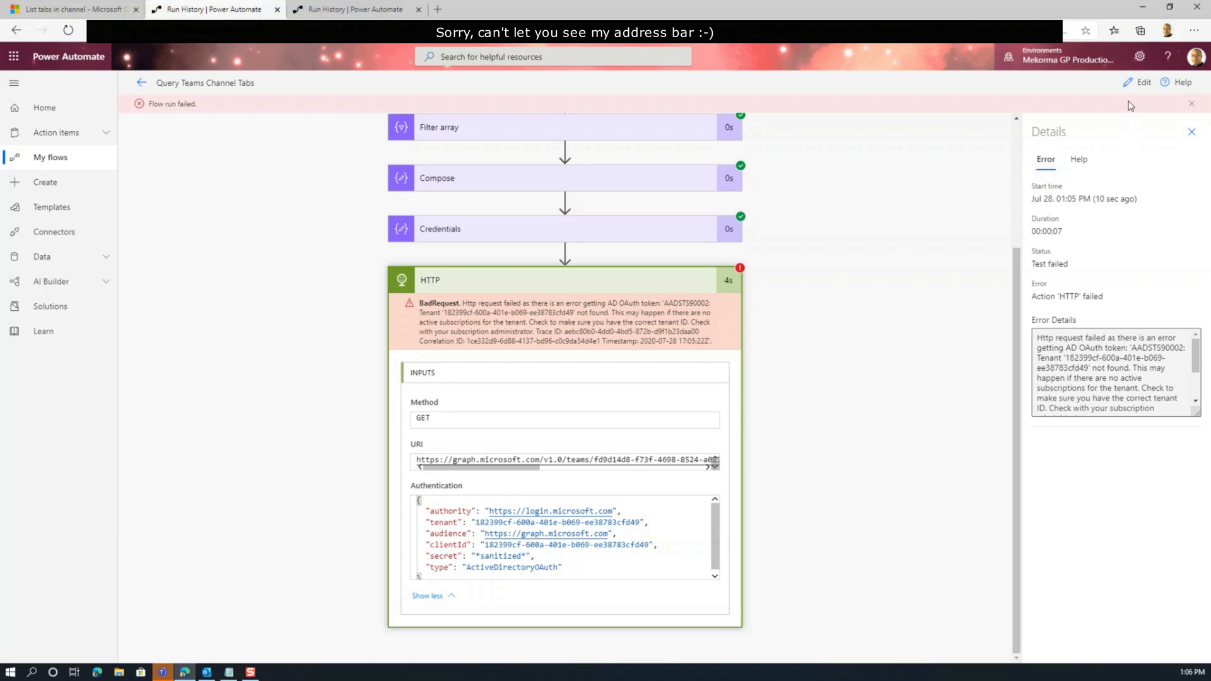
- Return to editing the flow and set the HTTP action's Tenant expression to outputs('Credentials')?['dirid']
left_click(1137, 82)
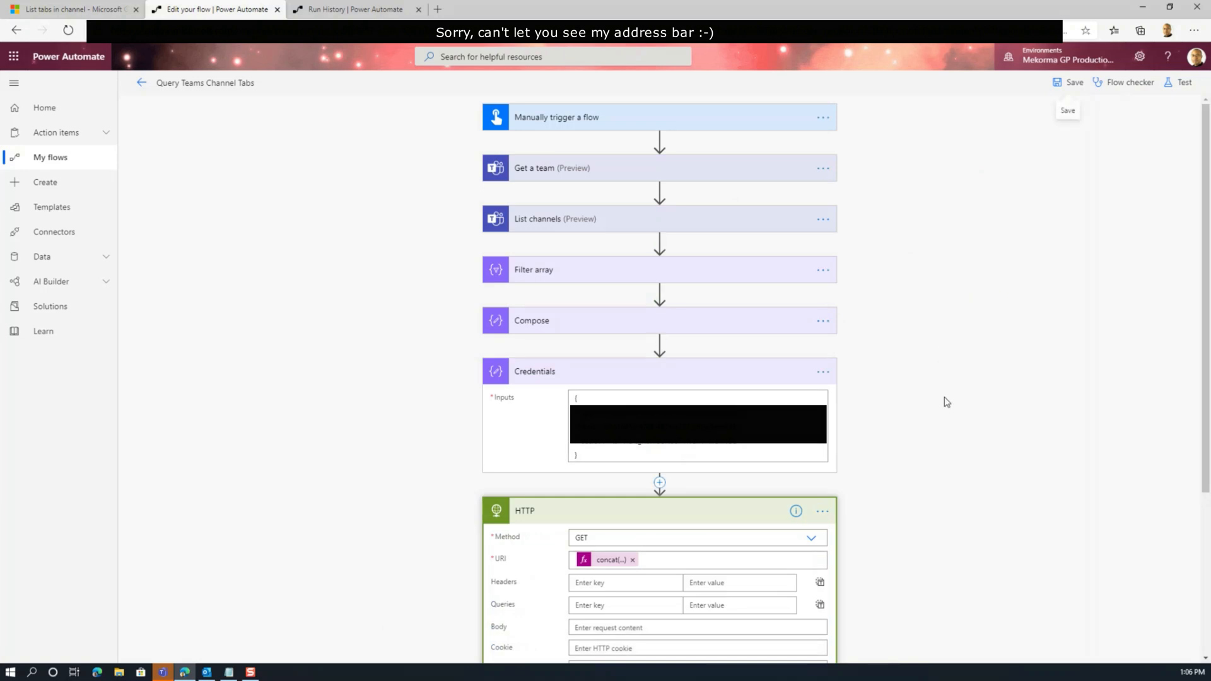
scroll(1035, 509, "down", 3)
left_click(612, 477)
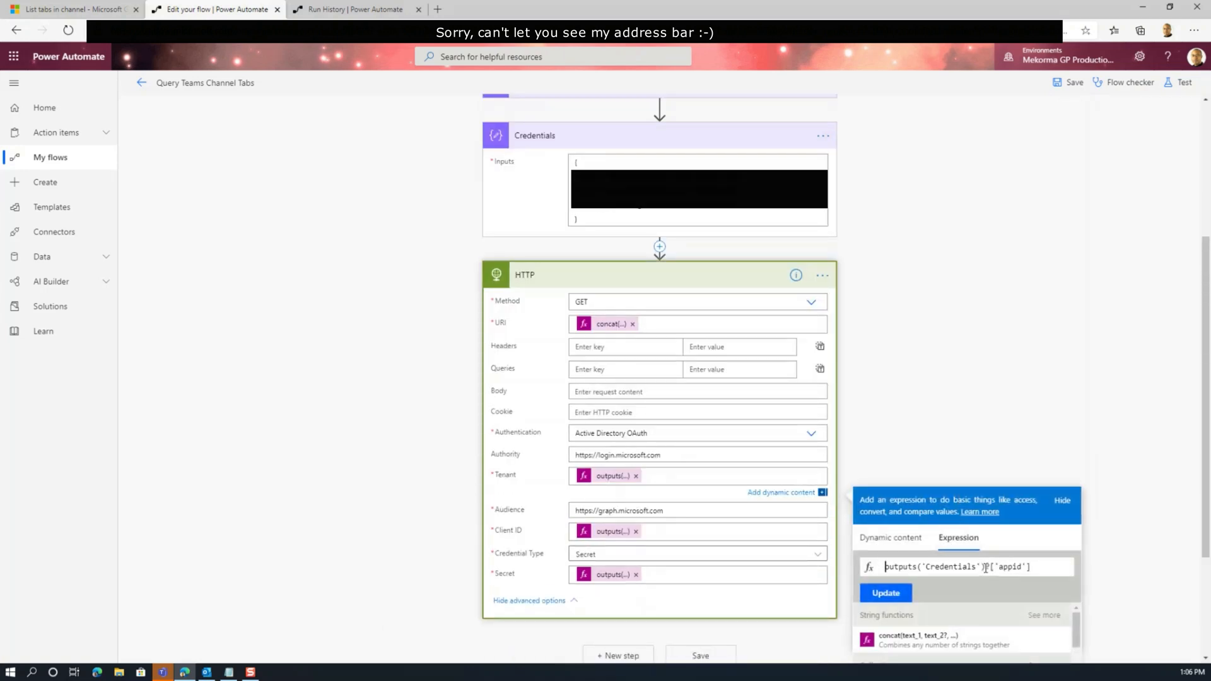
double_click(1002, 569)
key("shift+Right")
key("shift+Right")
key("shift+Right")
type("dir")
left_click(888, 595)
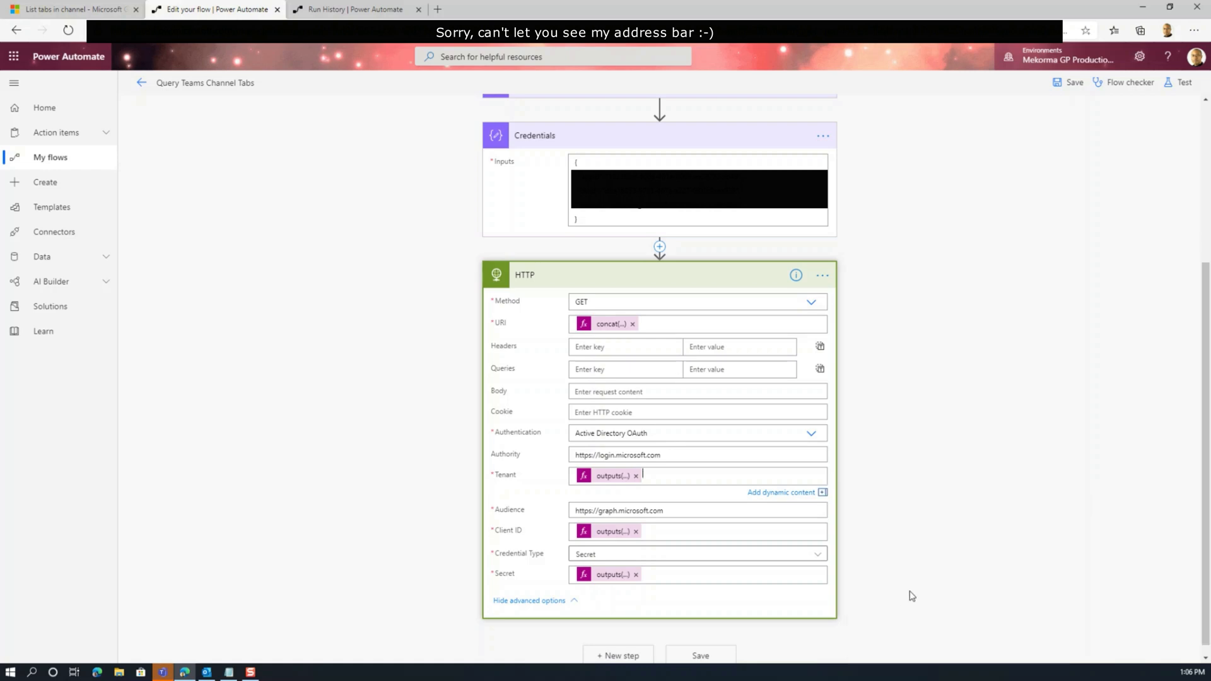
- Test the flow again with the corrected Tenant expression
left_click(1183, 83)
left_click(1024, 130)
left_click(1030, 163)
left_click(1031, 210)
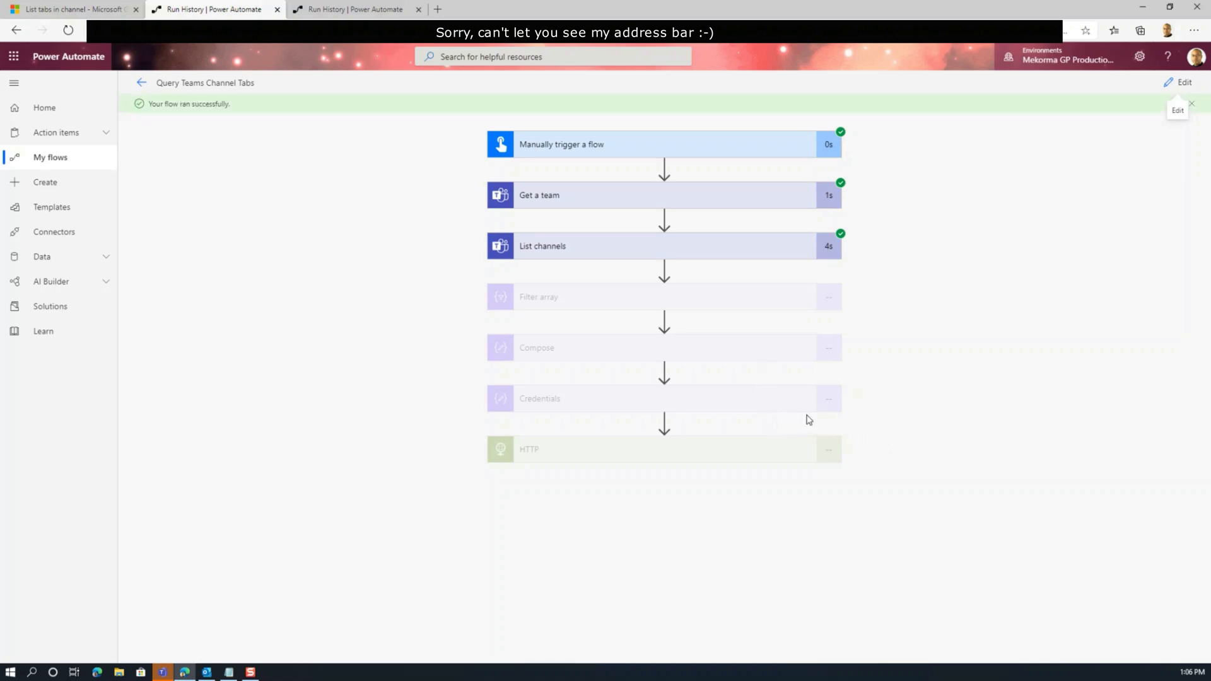
- Examine the HTTP action's response body in the run results, from the tab's display name through its teamsApp details
left_click(670, 455)
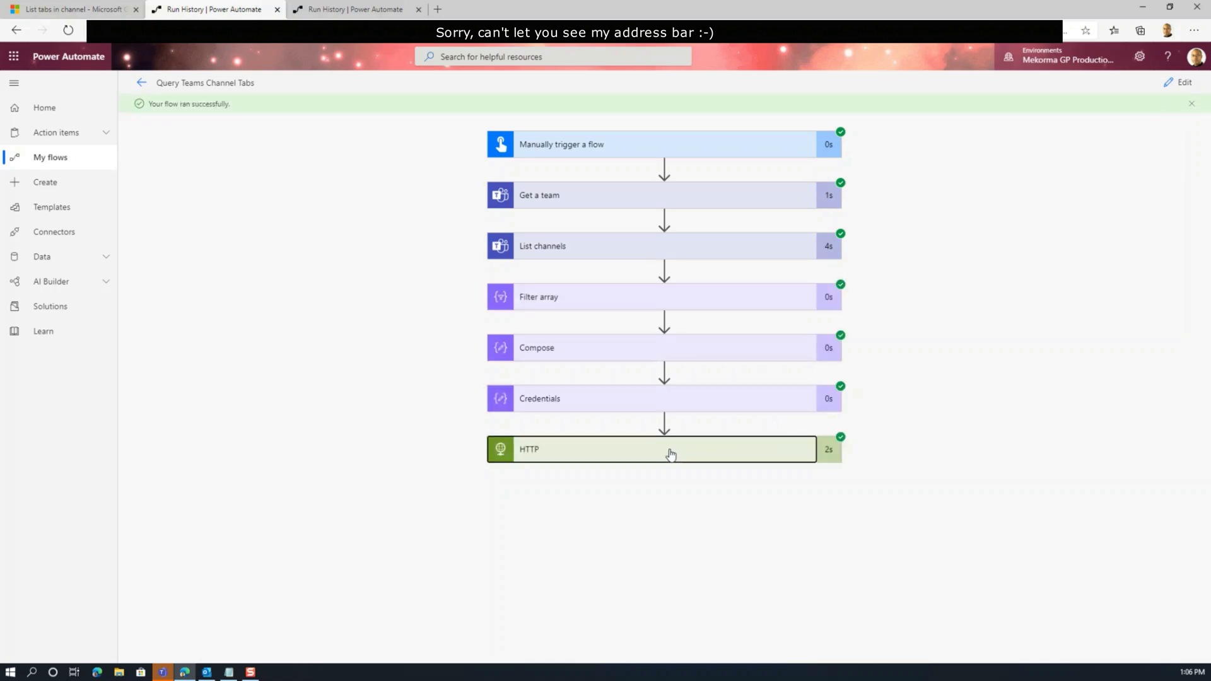
left_click_drag(1206, 216, 1206, 416)
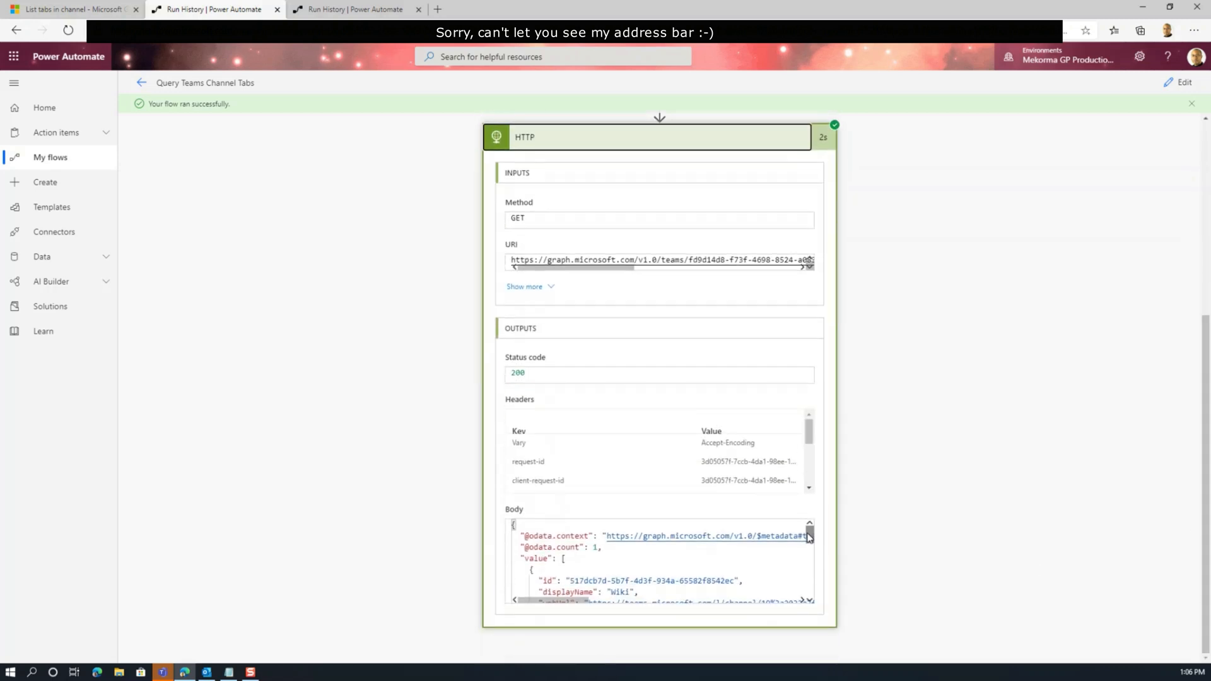
left_click_drag(810, 536, 810, 543)
double_click(621, 554)
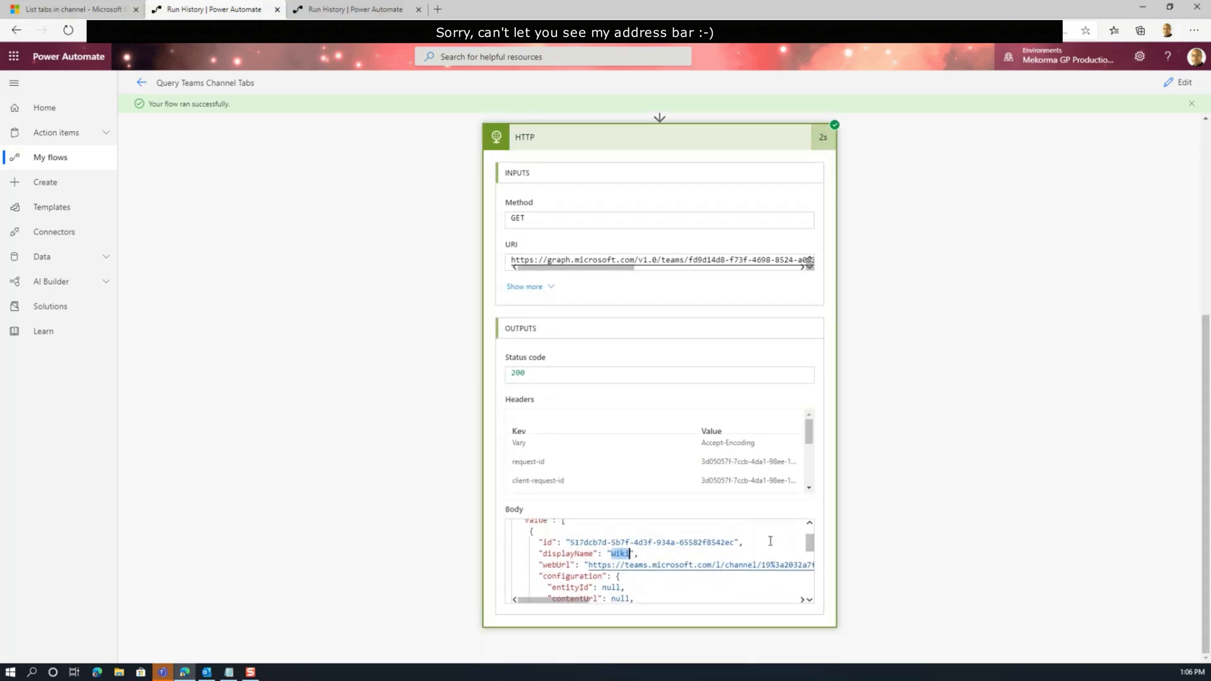
left_click_drag(811, 545, 795, 582)
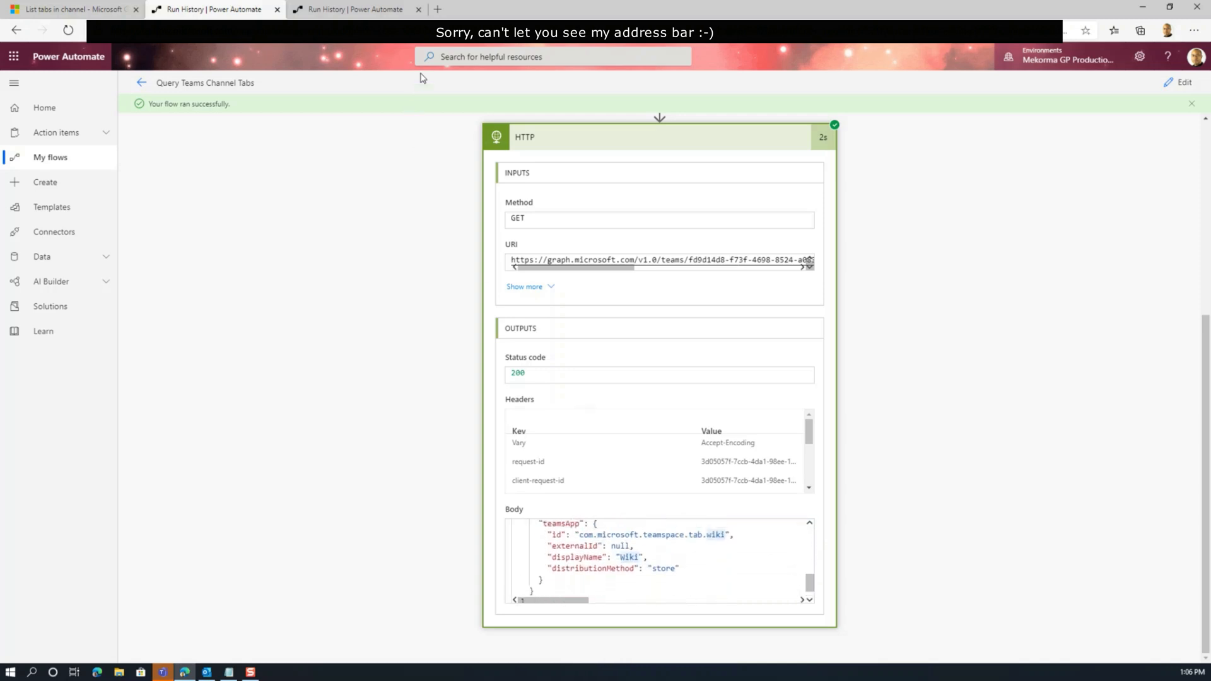
- Open teams.microsoft.com in a new browser tab, choose the Mekorma work account, and show the General channel of Mekorma Professional Services
left_click(436, 9)
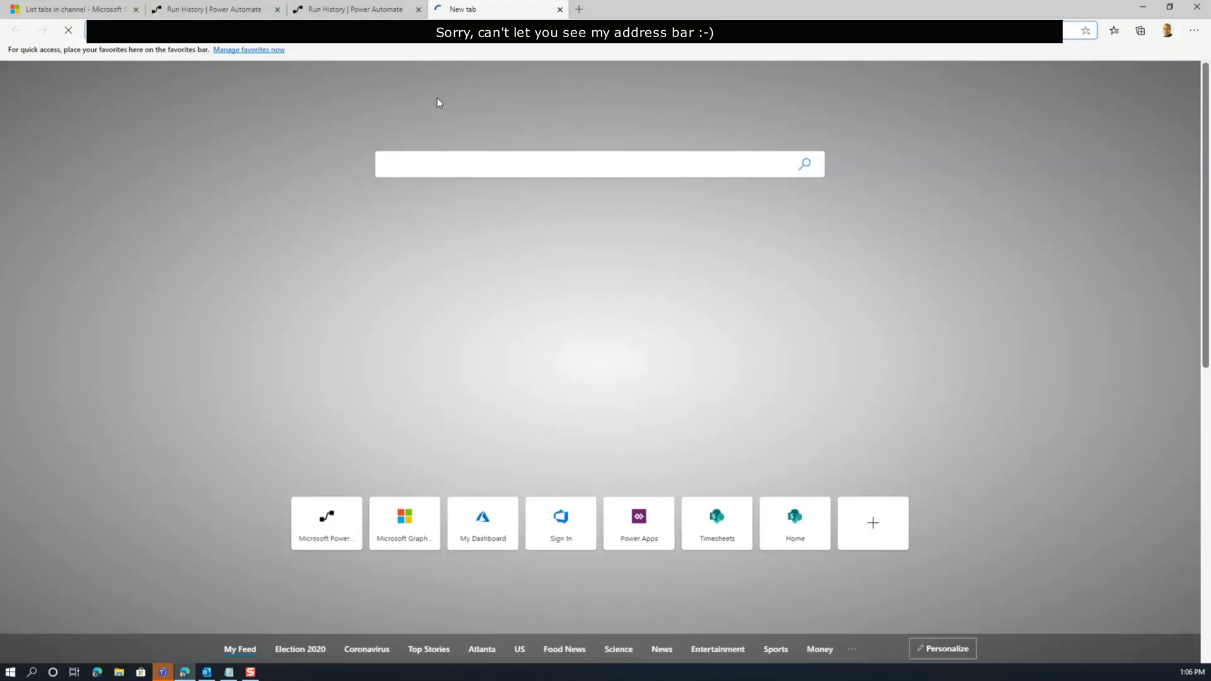
type("teams.microsoft.com")
key("Return")
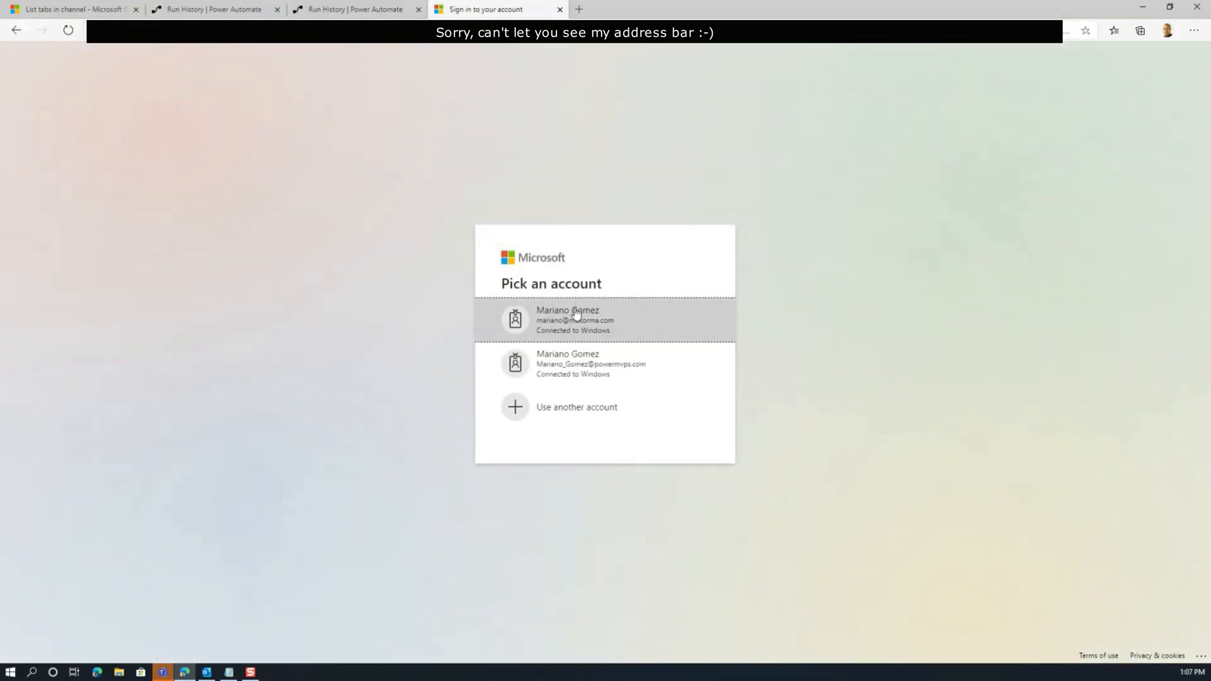
left_click(570, 315)
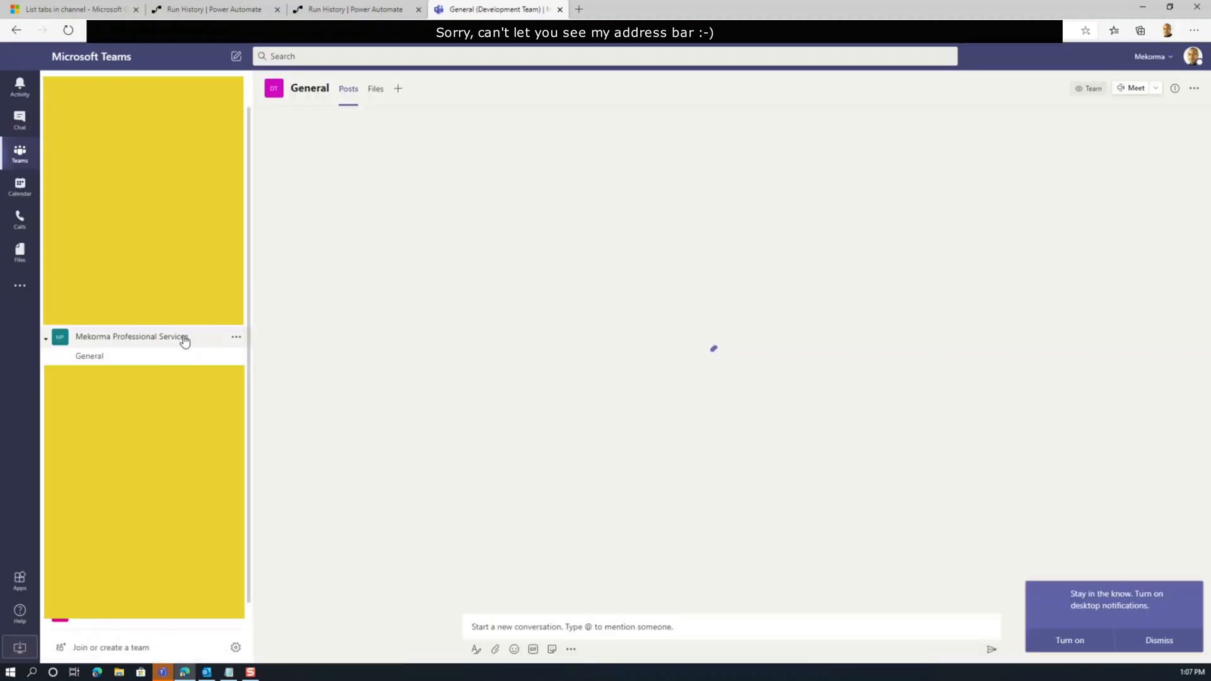
left_click(94, 356)
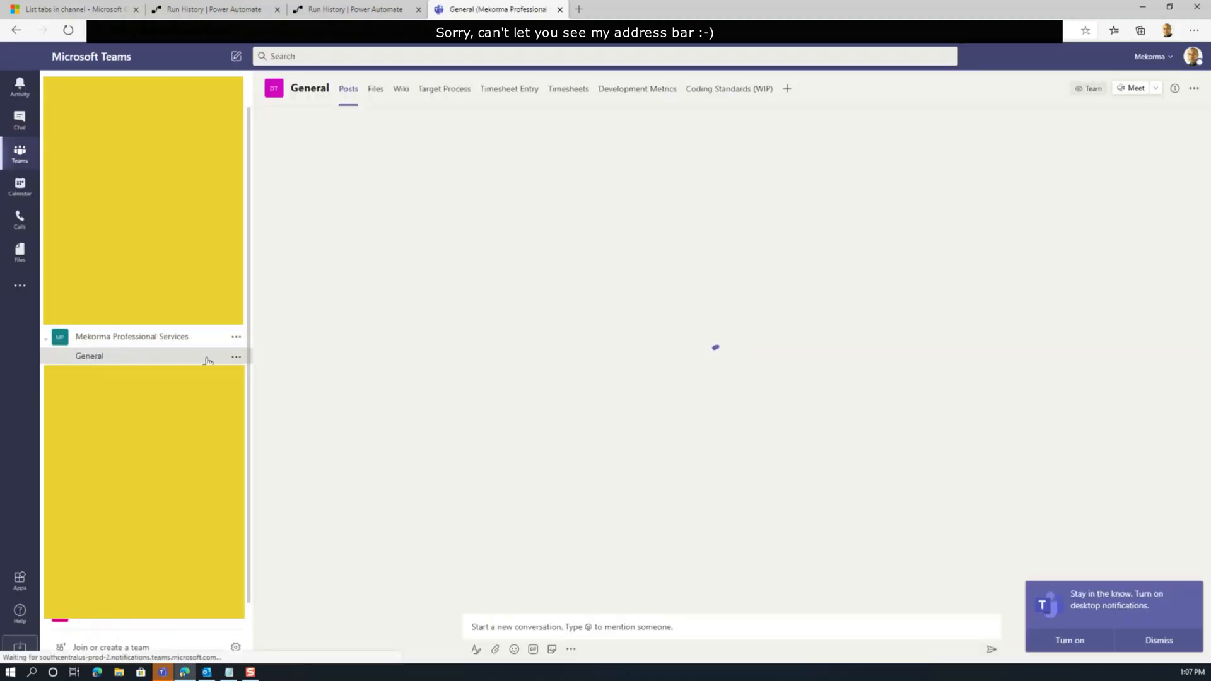